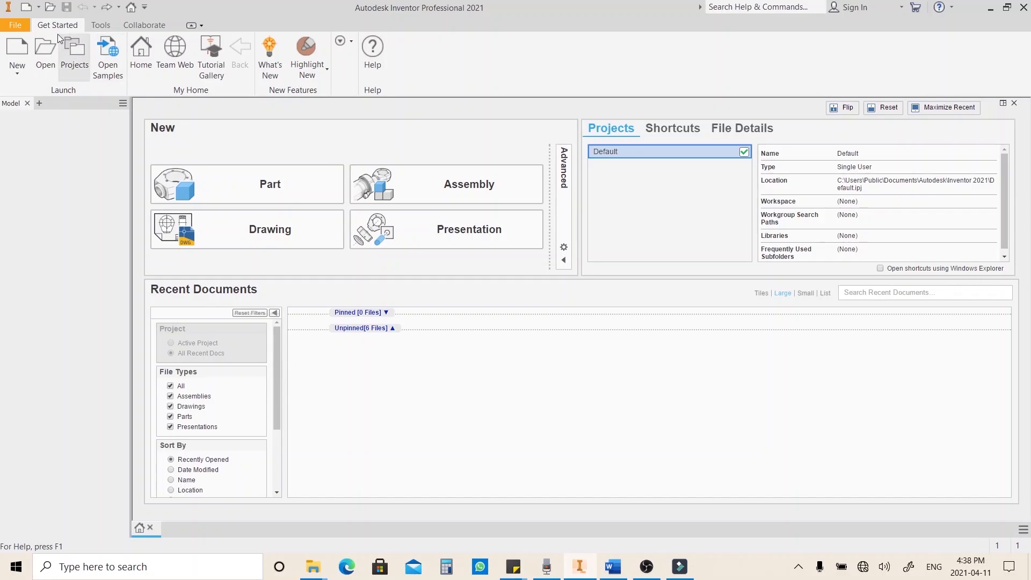
Create a new part and start a 2D sketch on the XZ plane
{"action": "left_click", "coordinate": [40, 8]}
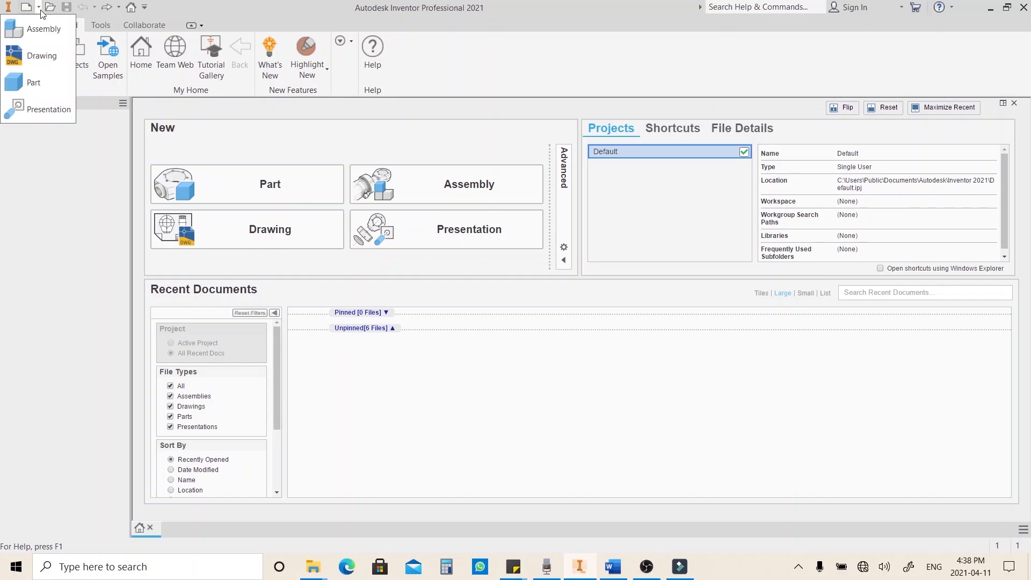
{"action": "left_click", "coordinate": [47, 79]}
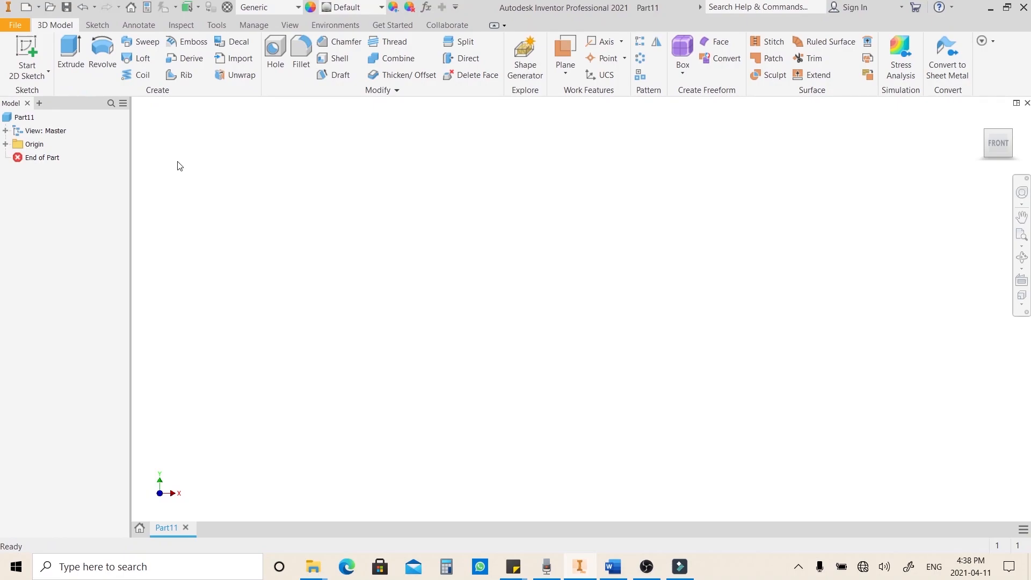
{"action": "left_click", "coordinate": [27, 54]}
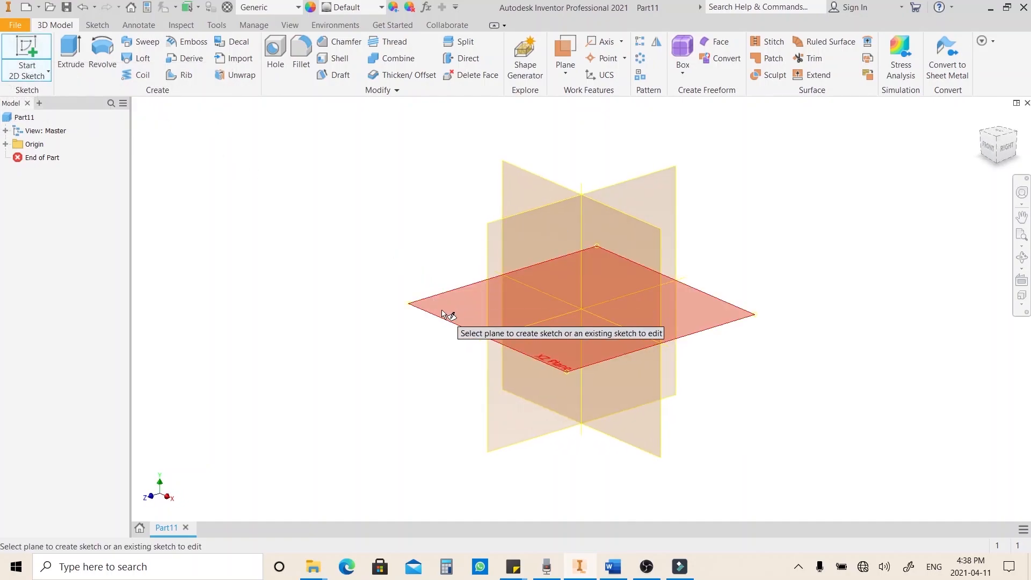
{"action": "left_click", "coordinate": [476, 313]}
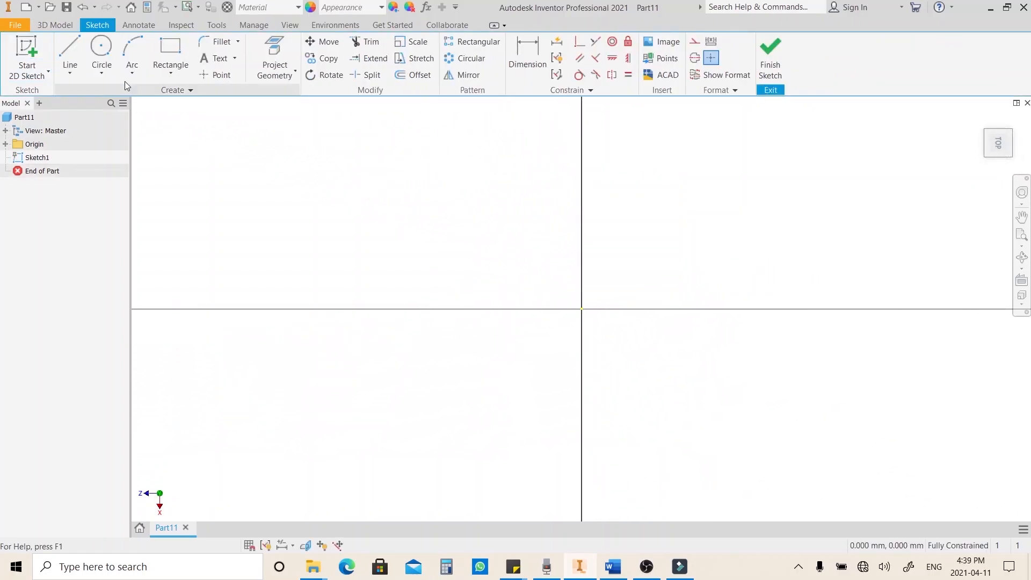
Sketch a circle about 29 mm in diameter, centred on the origin
{"action": "left_click", "coordinate": [108, 50]}
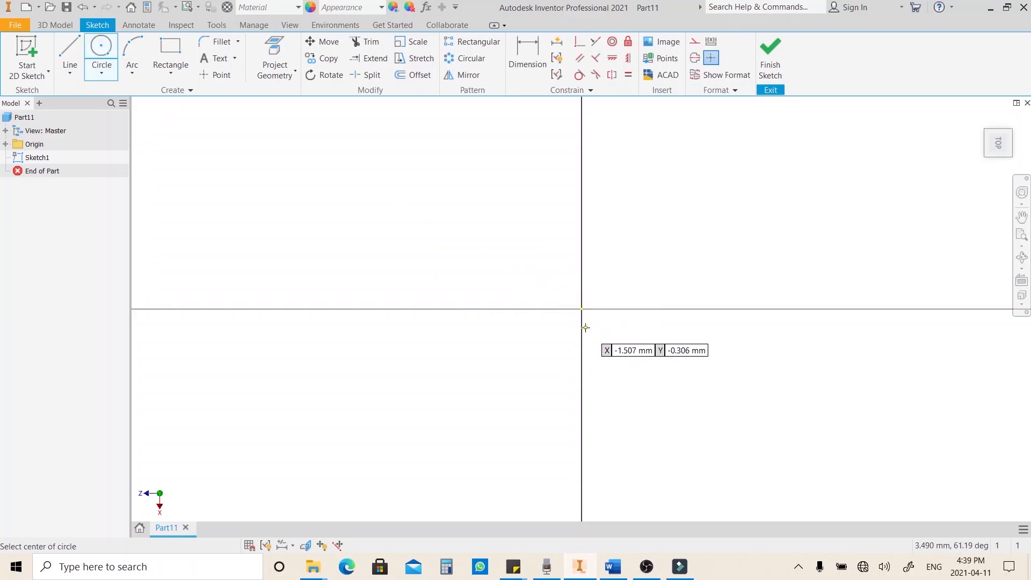
{"action": "left_click", "coordinate": [581, 310]}
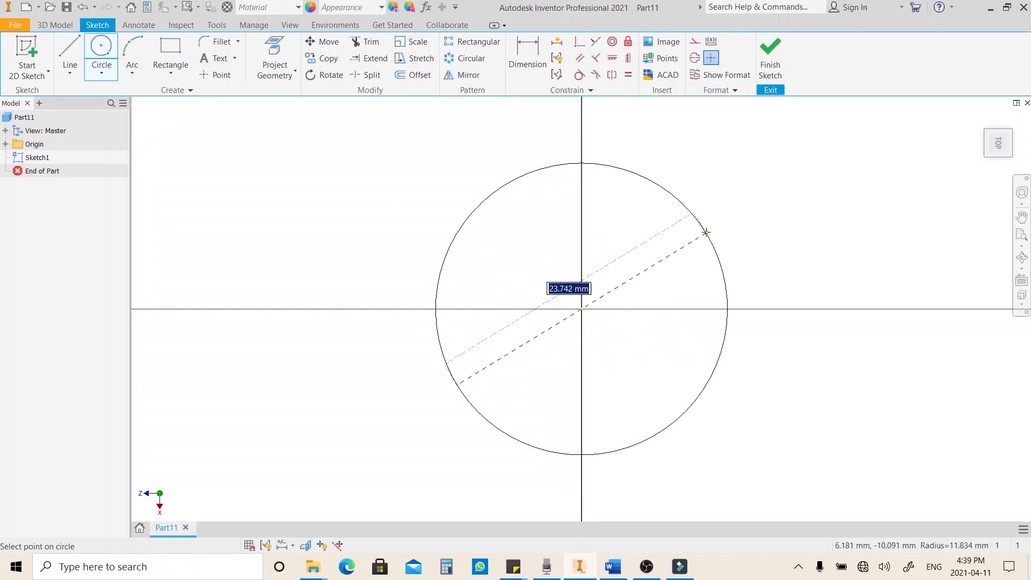
{"action": "left_click", "coordinate": [734, 214]}
{"action": "key", "text": "Escape"}
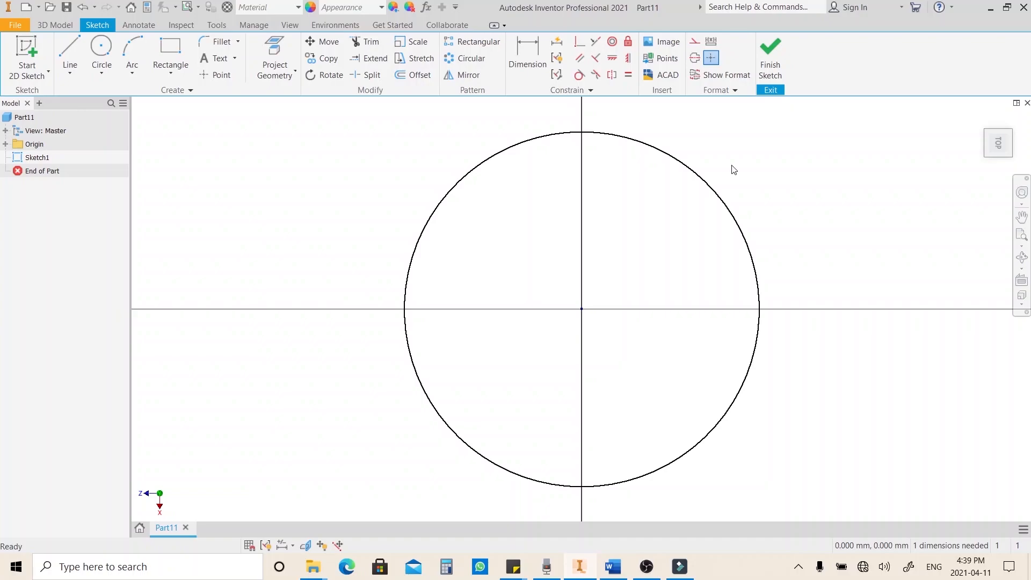
Dimension the circle's diameter as 40 mm and finish the sketch
{"action": "left_click", "coordinate": [539, 60]}
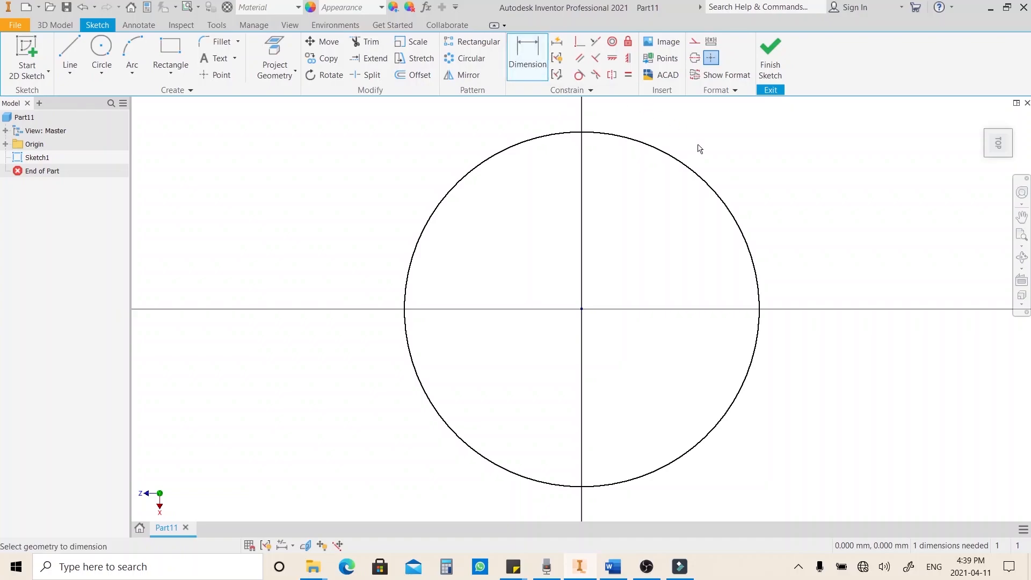
{"action": "left_click", "coordinate": [698, 175]}
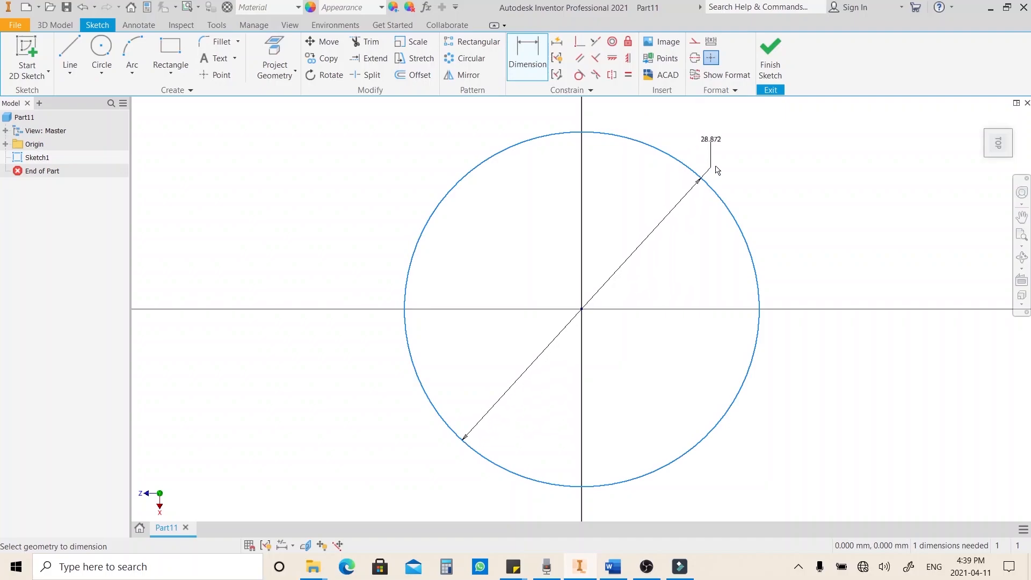
{"action": "left_click", "coordinate": [766, 166]}
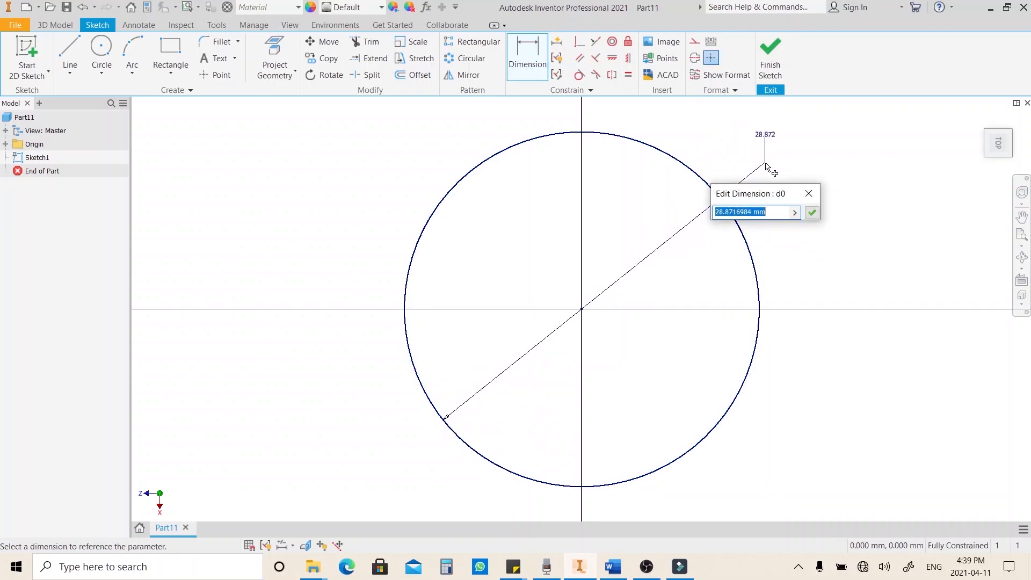
{"action": "type", "text": "40"}
{"action": "key", "text": "Return"}
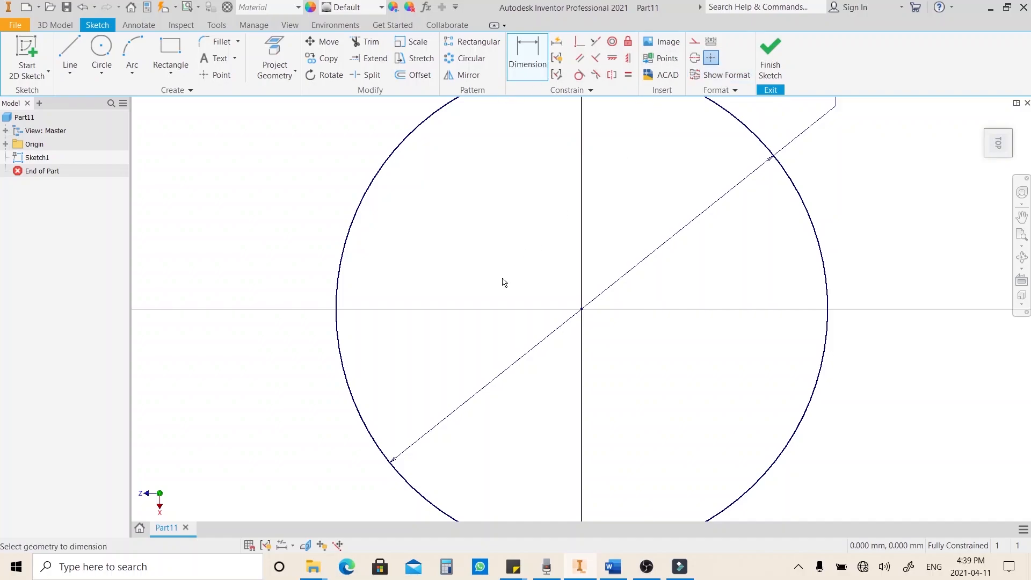
{"action": "scroll", "coordinate": [502, 280], "scroll_direction": "down", "scroll_amount": 5}
{"action": "scroll", "coordinate": [502, 280], "scroll_direction": "up", "scroll_amount": 4}
{"action": "scroll", "coordinate": [502, 280], "scroll_direction": "down", "scroll_amount": 2}
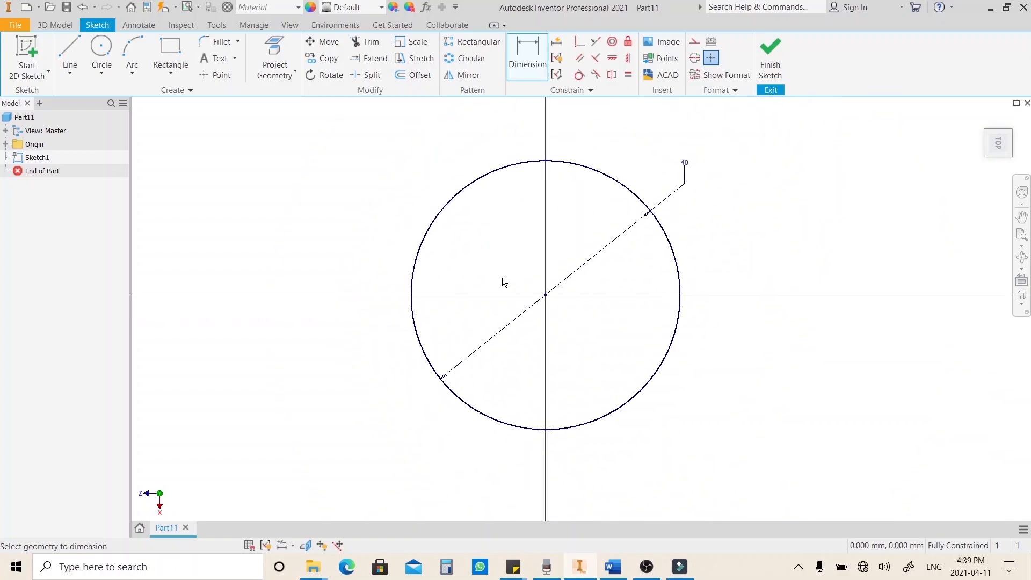
{"action": "left_click", "coordinate": [1023, 239]}
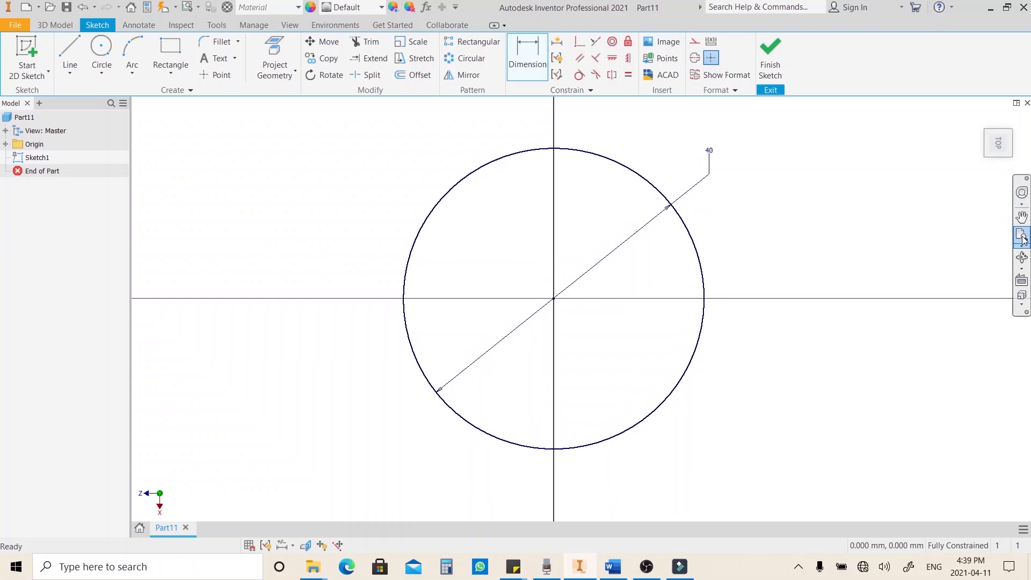
{"action": "left_click", "coordinate": [770, 67]}
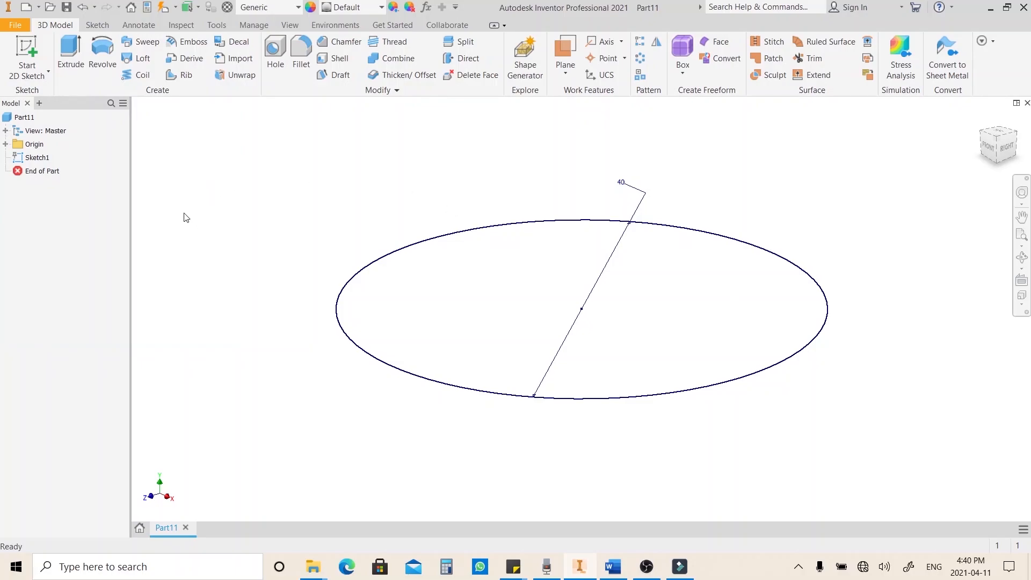
Go back into the circle sketch, add a small off-centre circle inside the 40 mm circle, and finish the sketch
{"action": "left_click", "coordinate": [78, 60]}
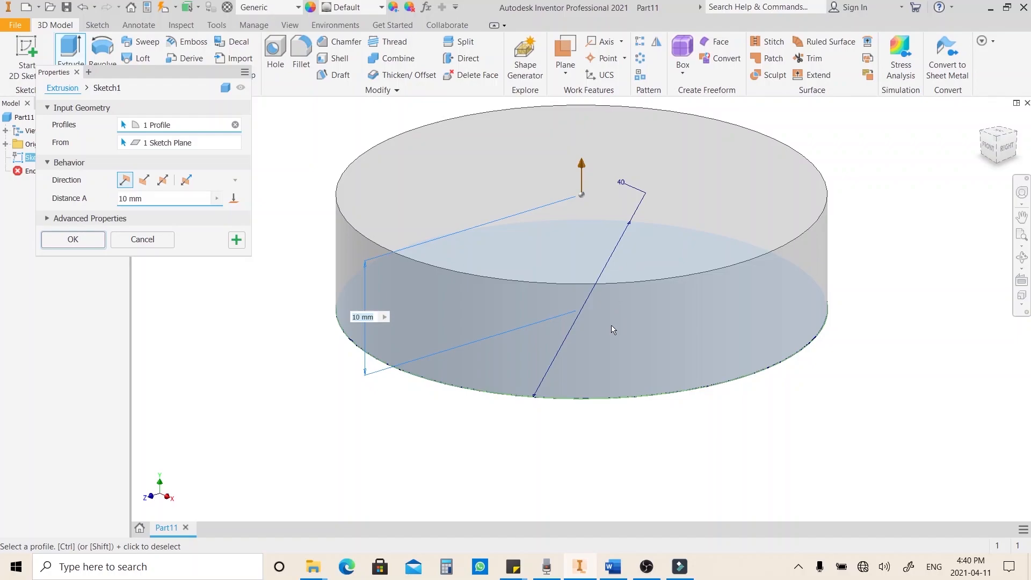
{"action": "key", "text": "Escape"}
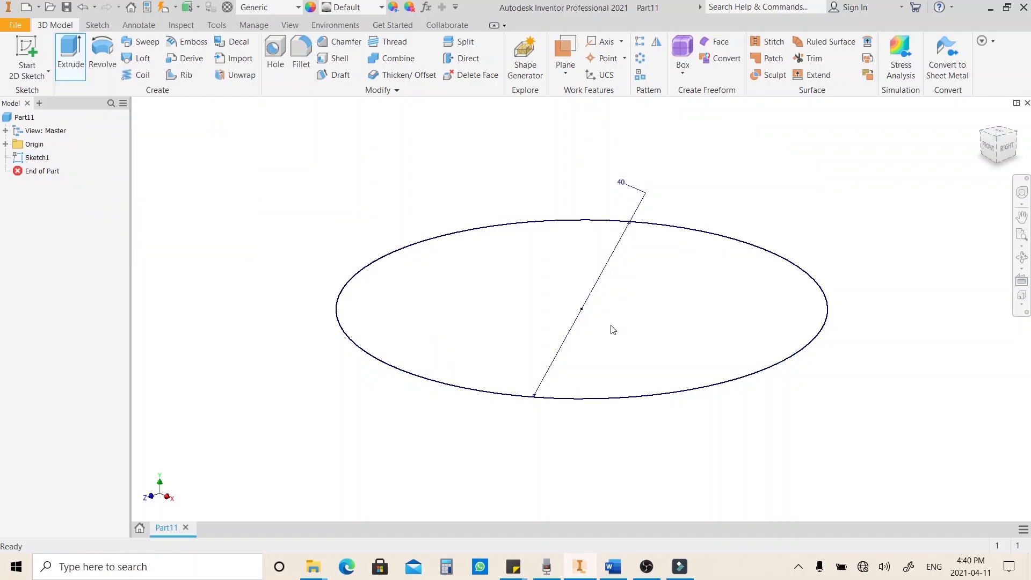
{"action": "key", "text": "ctrl+z"}
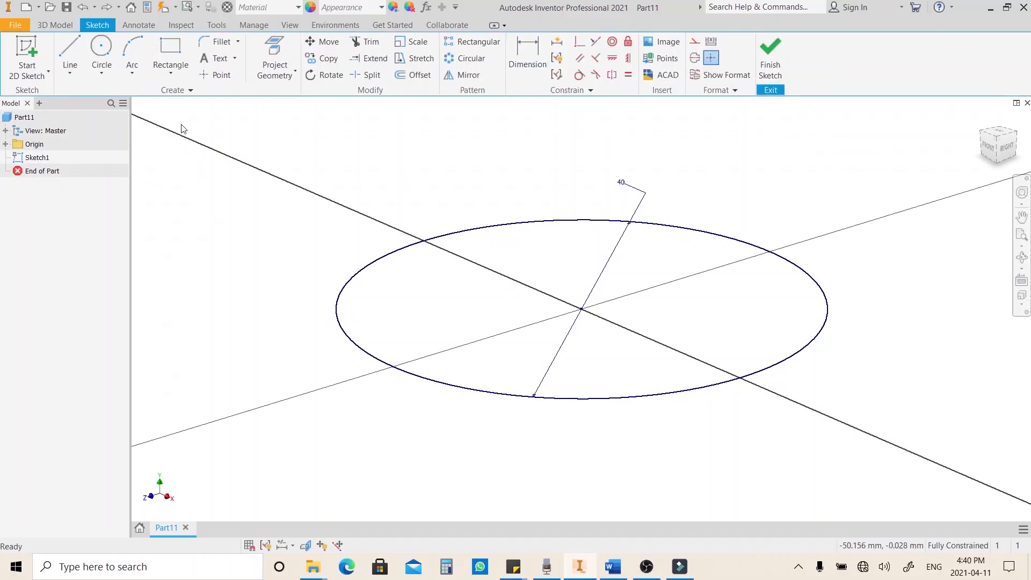
{"action": "key", "text": "c"}
{"action": "left_click", "coordinate": [435, 288]}
{"action": "left_click", "coordinate": [473, 290]}
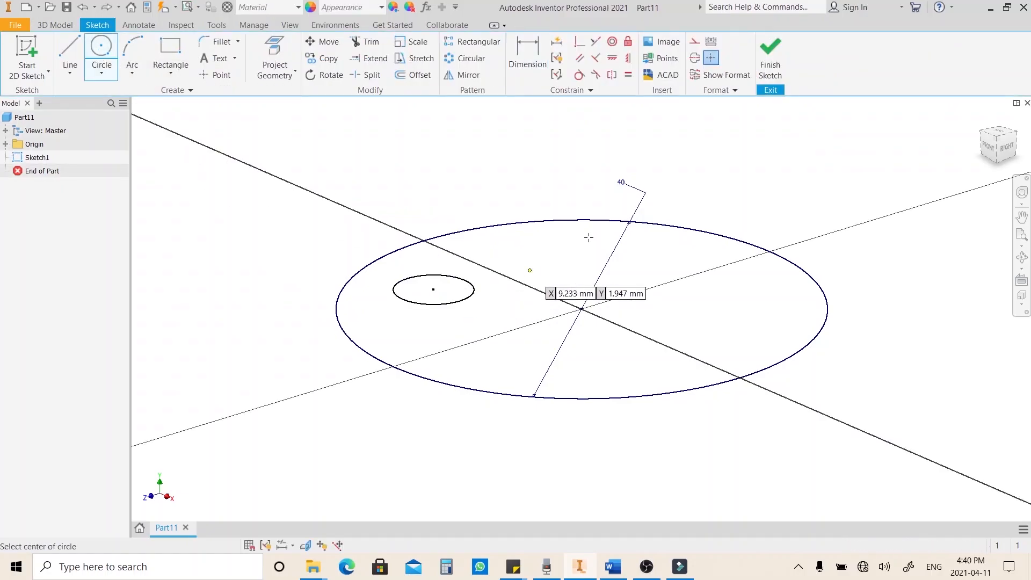
{"action": "left_click", "coordinate": [770, 59]}
Start an Extrude using both the small circle and the surrounding region of the large circle as profiles
{"action": "left_click", "coordinate": [71, 54]}
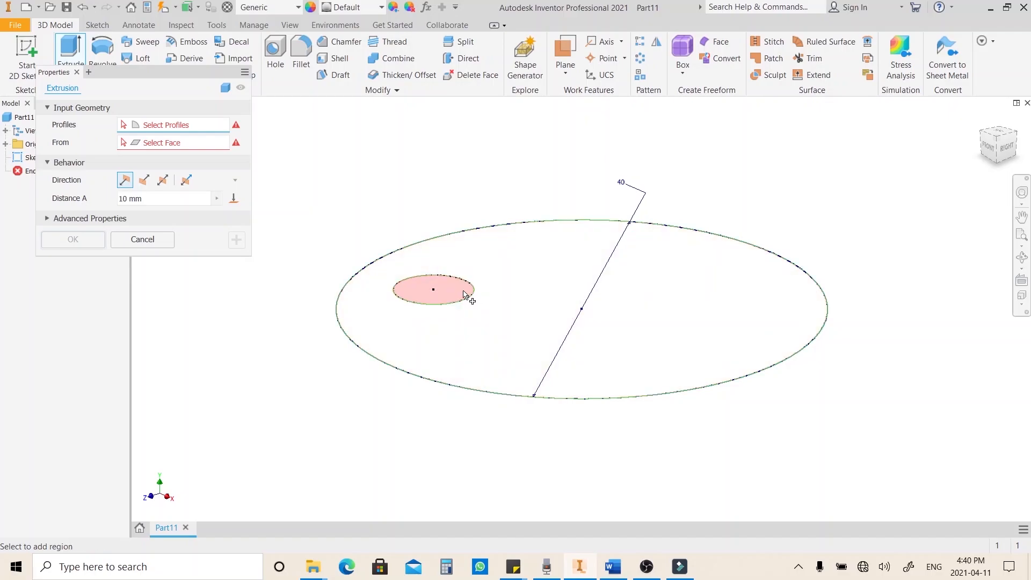
{"action": "left_click", "coordinate": [467, 293]}
{"action": "left_click", "coordinate": [518, 281]}
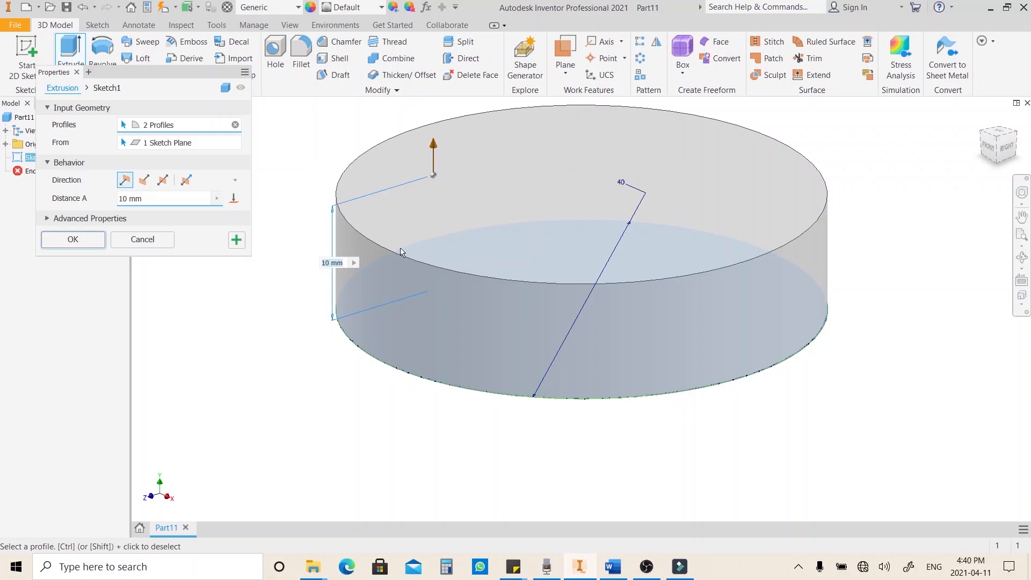
Try the flipped, symmetric and asymmetric extrusion directions with different distances, and return to the default direction
{"action": "left_click", "coordinate": [144, 181]}
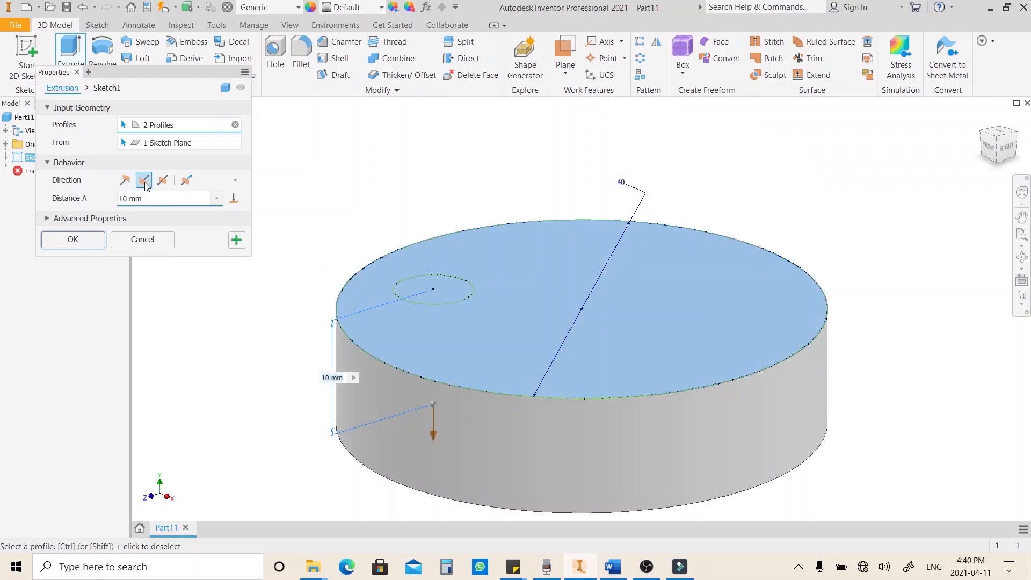
{"action": "left_click", "coordinate": [163, 181]}
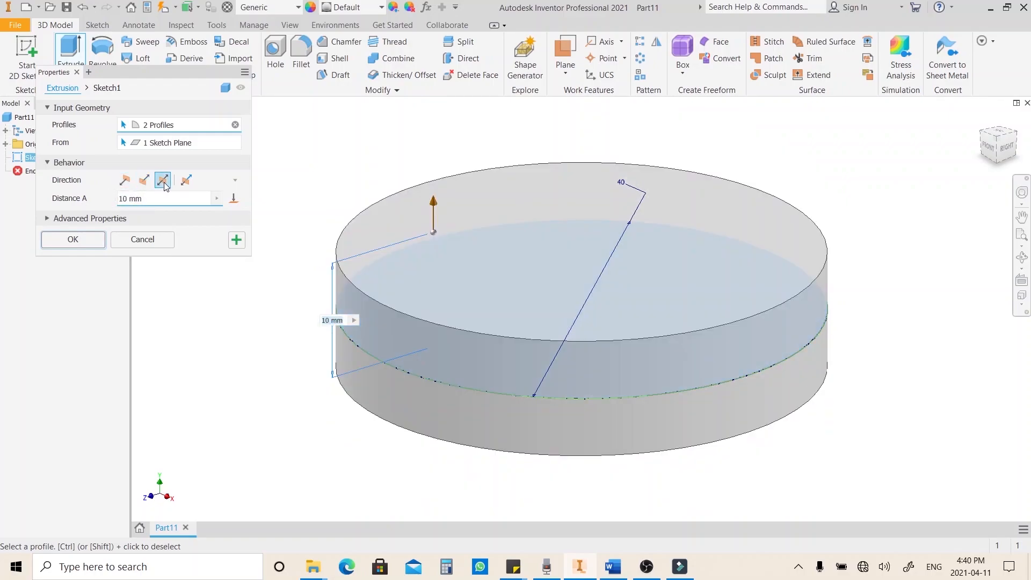
{"action": "left_click_drag", "start_coordinate": [435, 200], "coordinate": [435, 195]}
{"action": "left_click", "coordinate": [186, 180]}
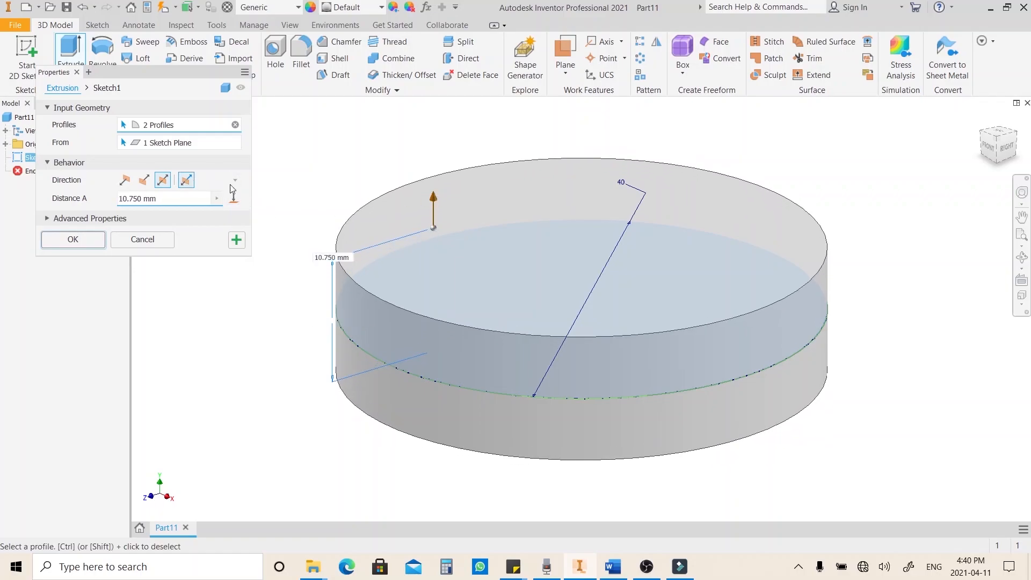
{"action": "left_click_drag", "start_coordinate": [436, 141], "coordinate": [435, 177]}
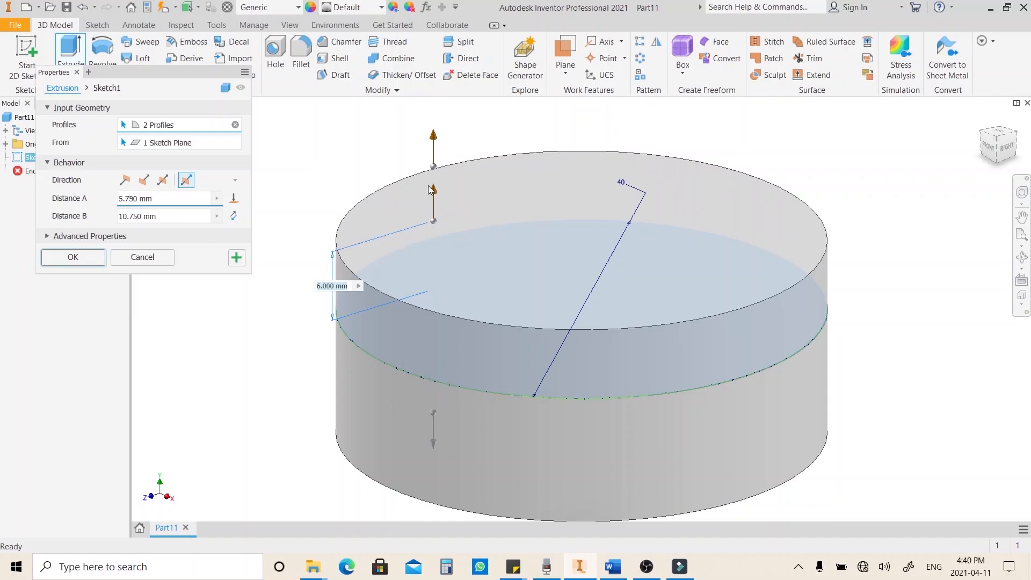
{"action": "left_click", "coordinate": [126, 181]}
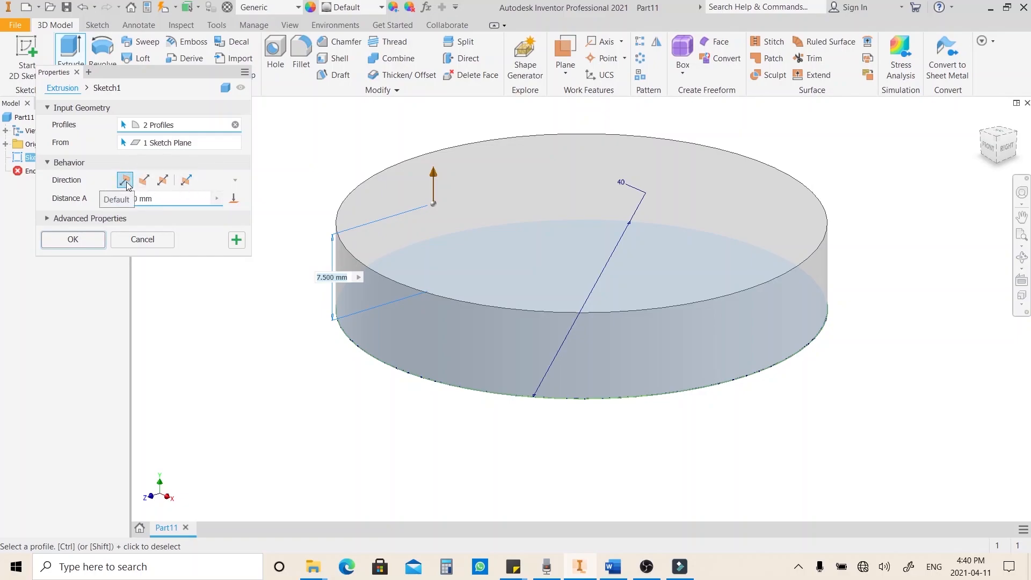
Set the extrusion distance to 10 mm and complete the extrusion
{"action": "left_click", "coordinate": [176, 200]}
{"action": "type", "text": "20"}
{"action": "key", "text": "Return"}
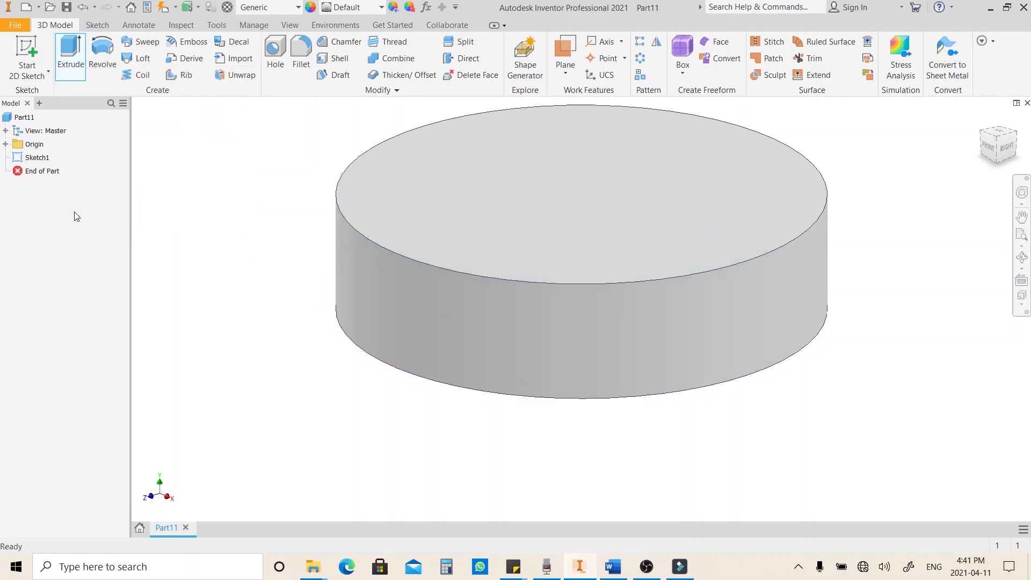
Open the sketch contained in the disc's extrusion for editing
{"action": "left_click", "coordinate": [999, 141]}
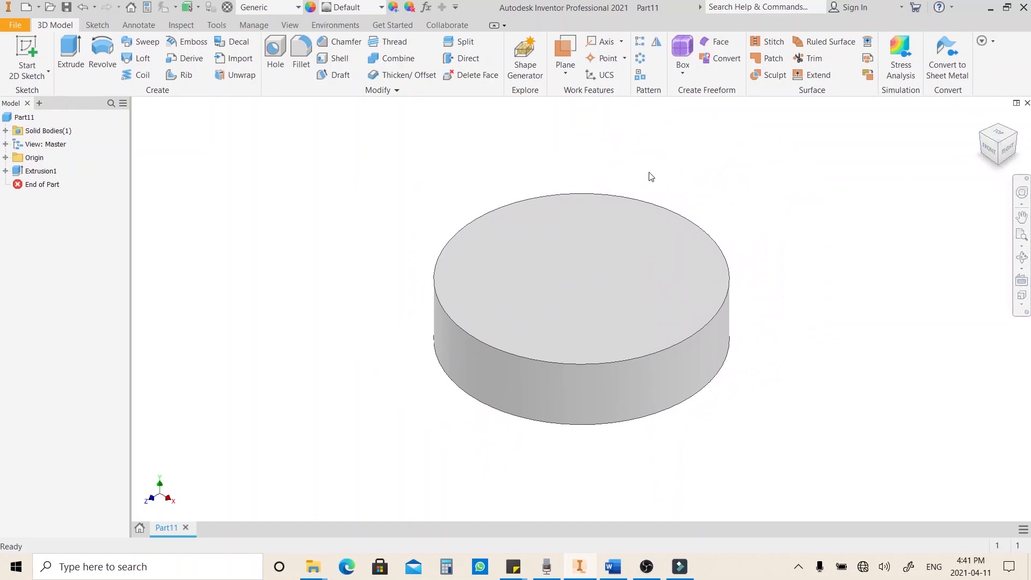
{"action": "scroll", "coordinate": [647, 179], "scroll_direction": "up", "scroll_amount": 4}
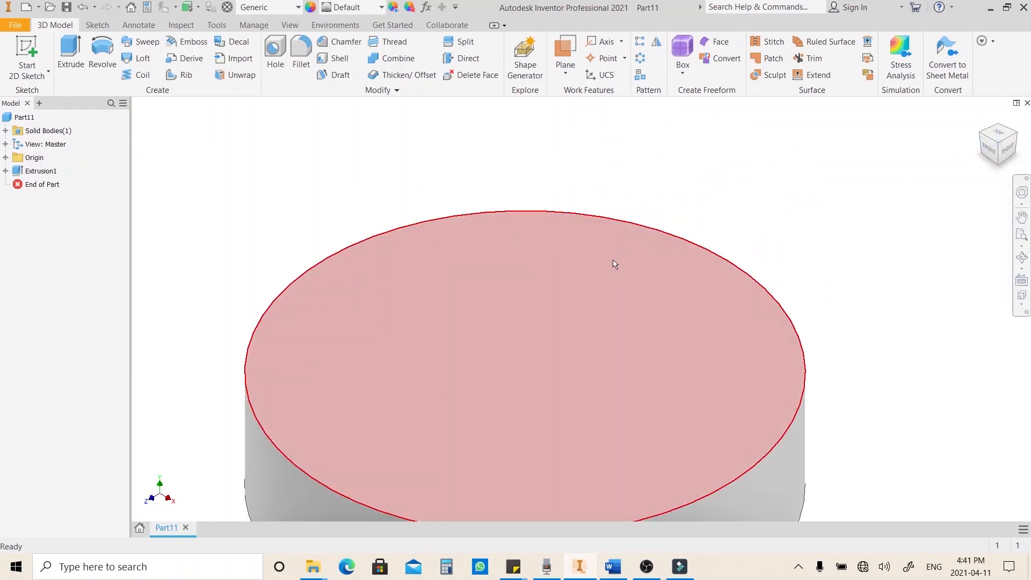
{"action": "scroll", "coordinate": [662, 195], "scroll_direction": "down", "scroll_amount": 3}
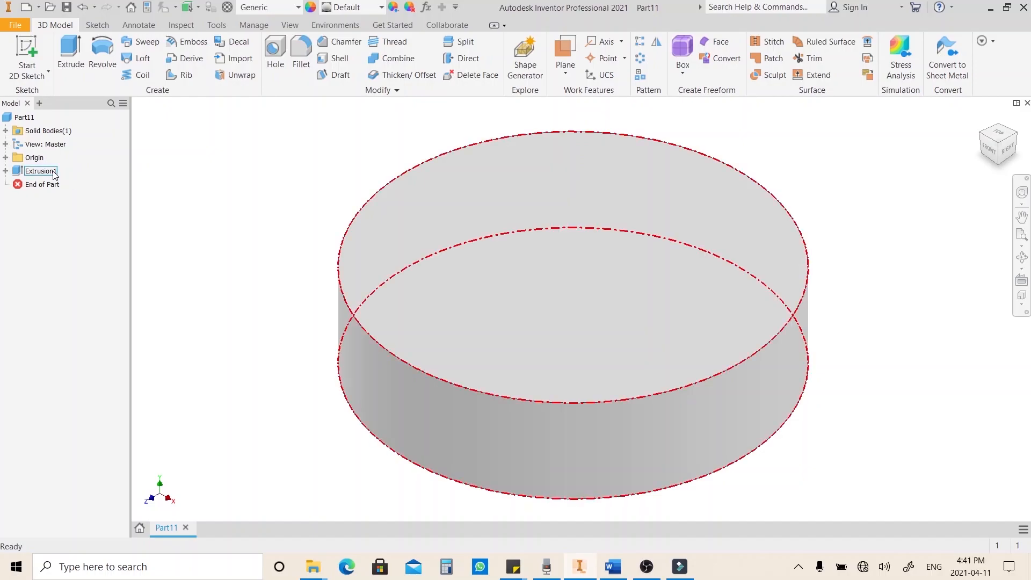
{"action": "left_click", "coordinate": [6, 170]}
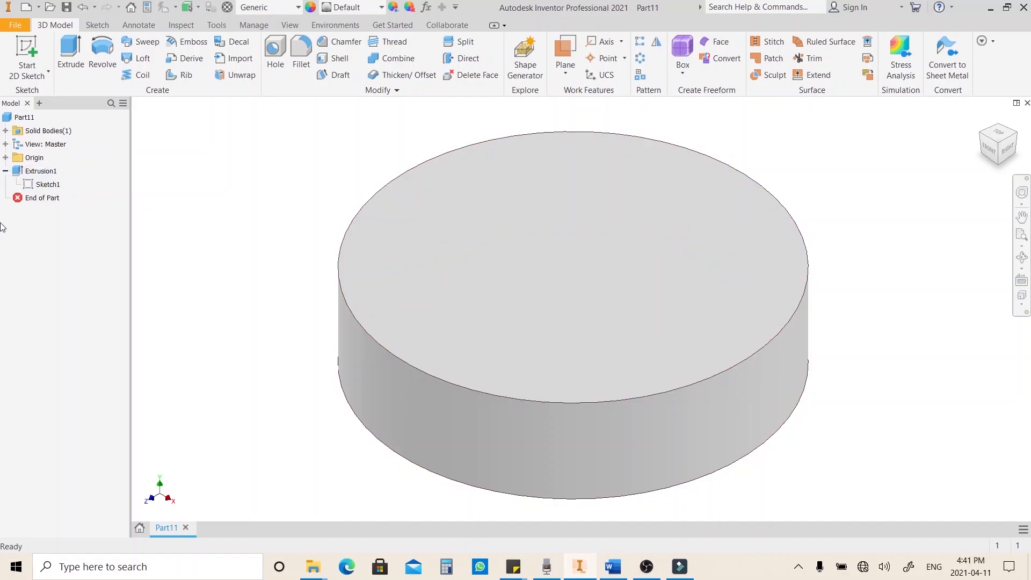
{"action": "double_click", "coordinate": [47, 184]}
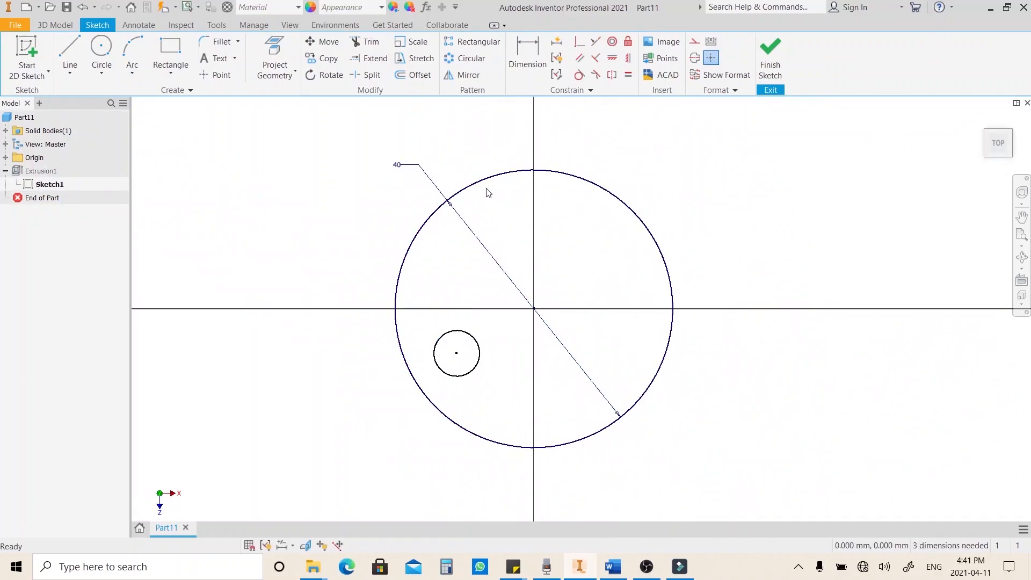
Set the large circle's diameter to 50 mm and delete the small circle inside it
{"action": "double_click", "coordinate": [401, 171]}
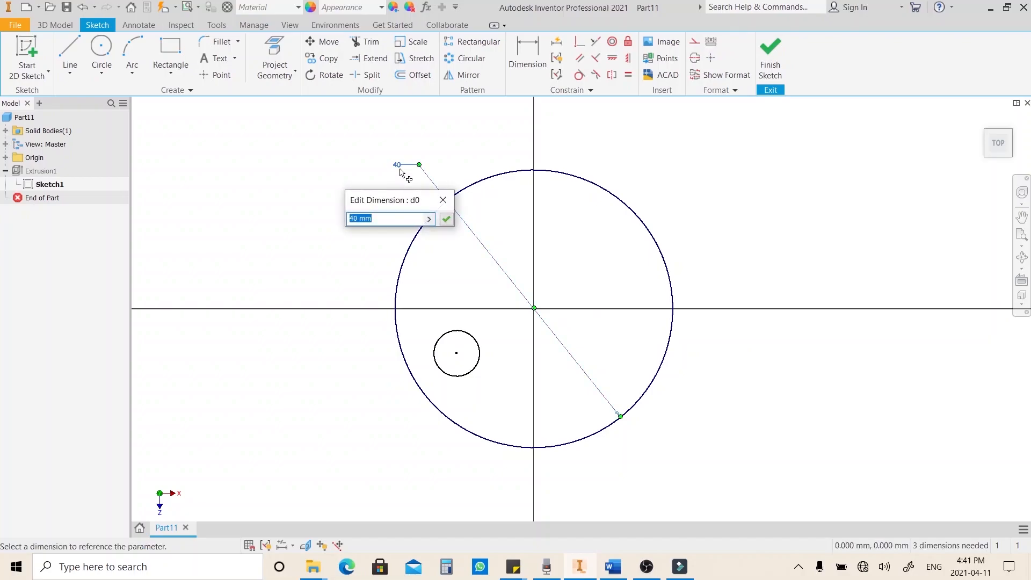
{"action": "type", "text": "50"}
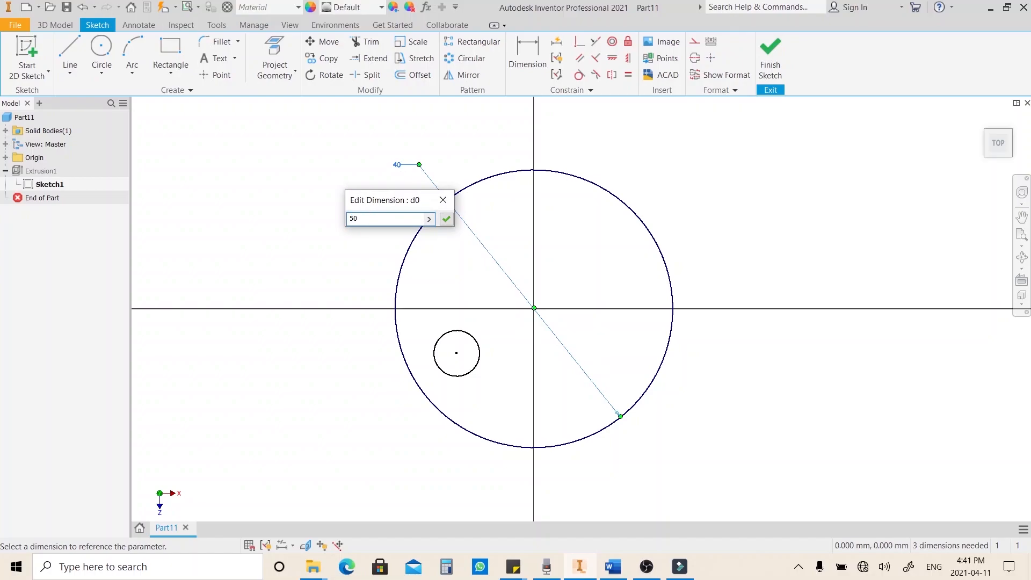
{"action": "key", "text": "Return"}
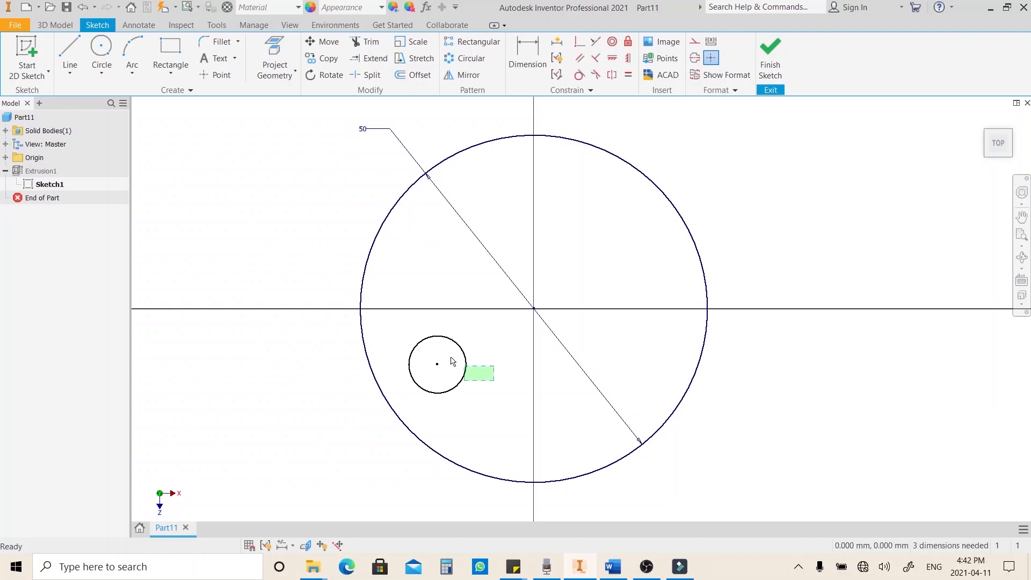
{"action": "left_click", "coordinate": [465, 344]}
{"action": "key", "text": "Delete"}
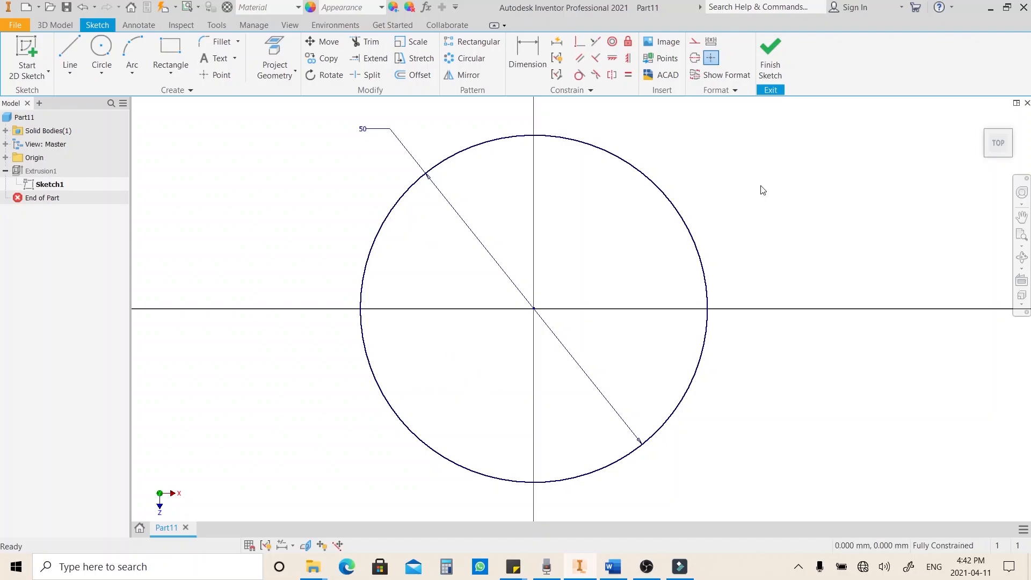
Finish the sketch and edit the disc's extrusion to a 15 mm distance in the flipped direction
{"action": "left_click", "coordinate": [769, 80]}
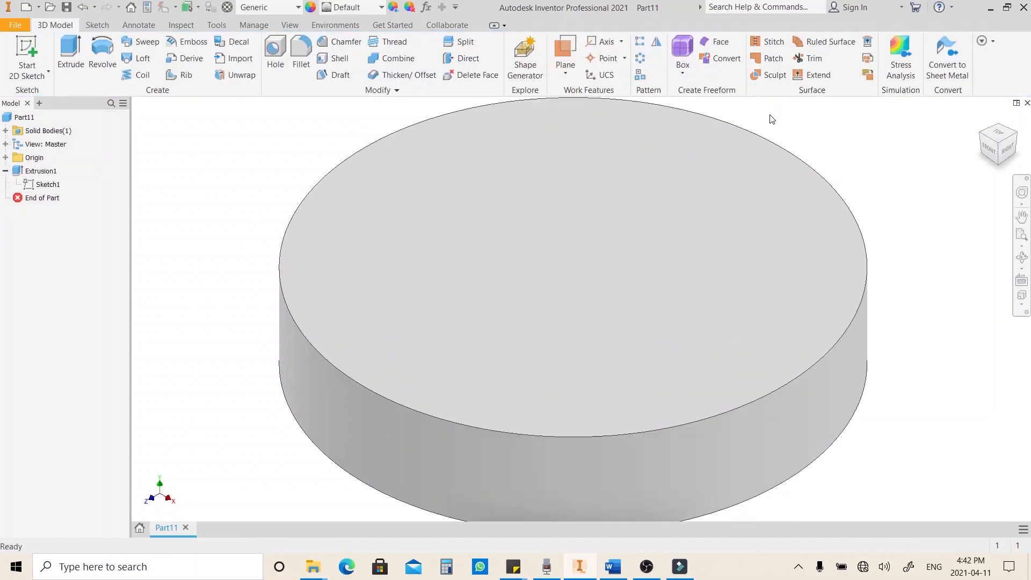
{"action": "scroll", "coordinate": [614, 270], "scroll_direction": "up", "scroll_amount": 3}
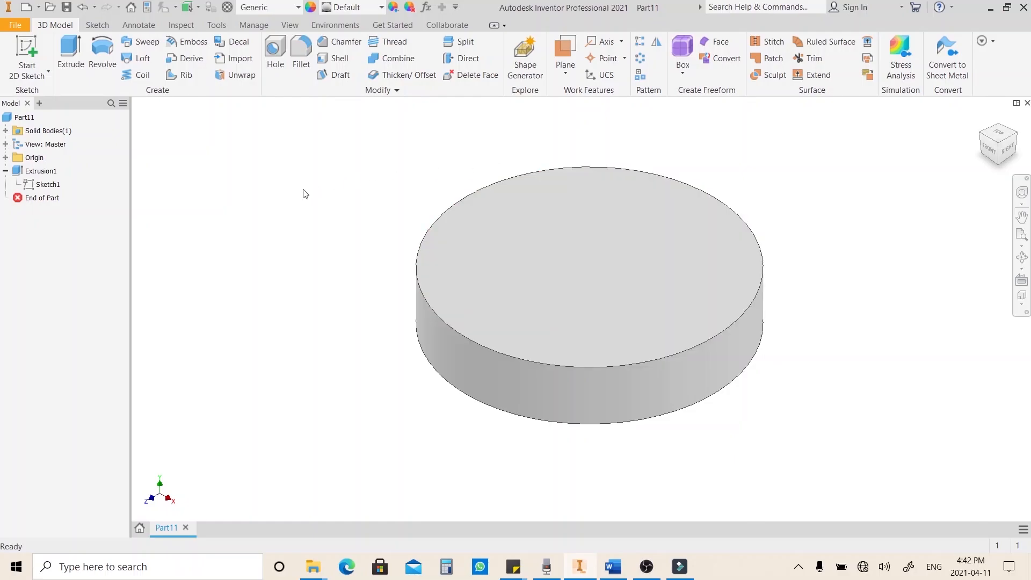
{"action": "double_click", "coordinate": [41, 170]}
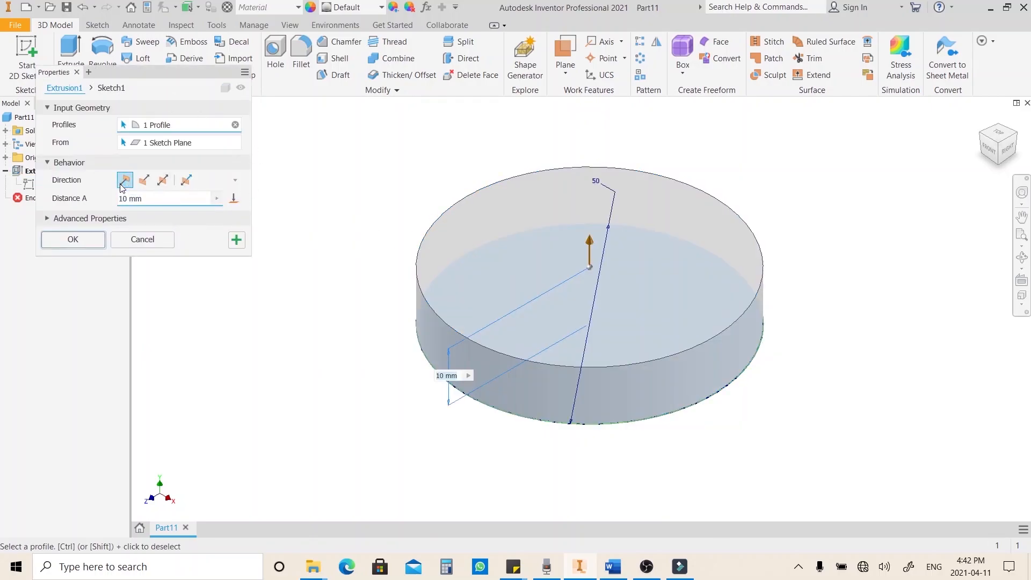
{"action": "double_click", "coordinate": [160, 199]}
{"action": "type", "text": "15"}
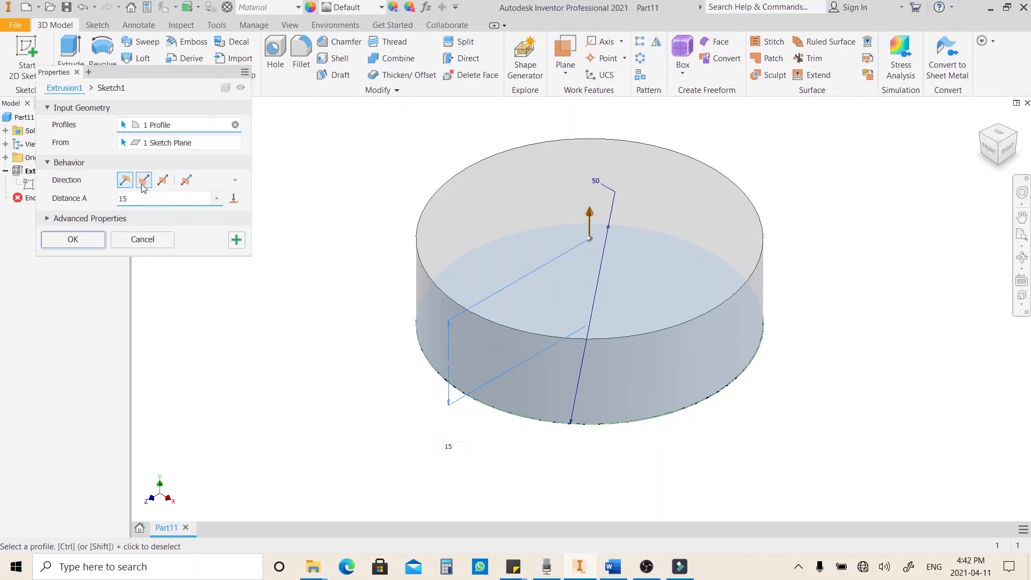
{"action": "left_click", "coordinate": [144, 181]}
{"action": "left_click", "coordinate": [100, 241]}
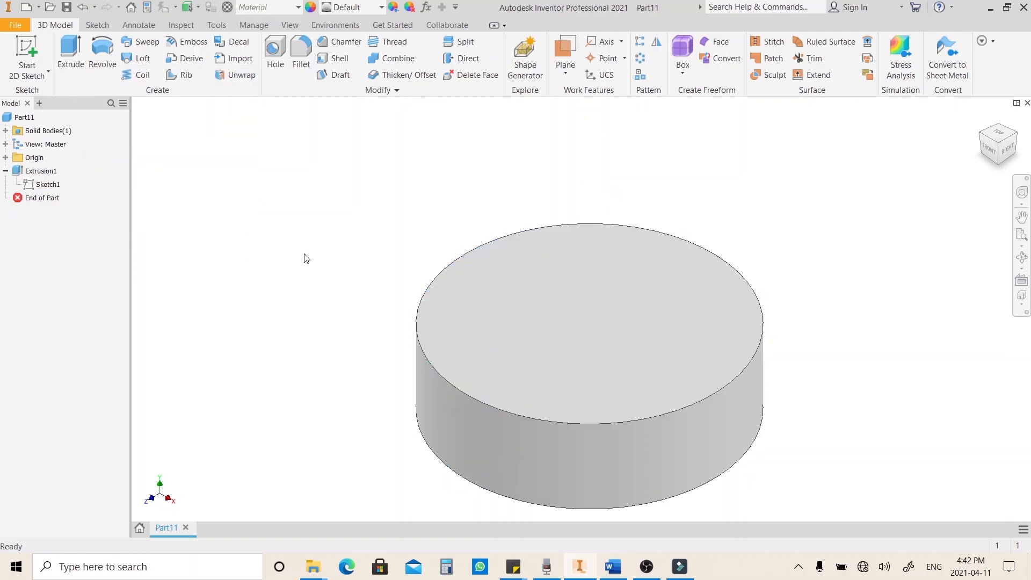
{"action": "middle_click_drag", "start_coordinate": [571, 281], "coordinate": [539, 221]}
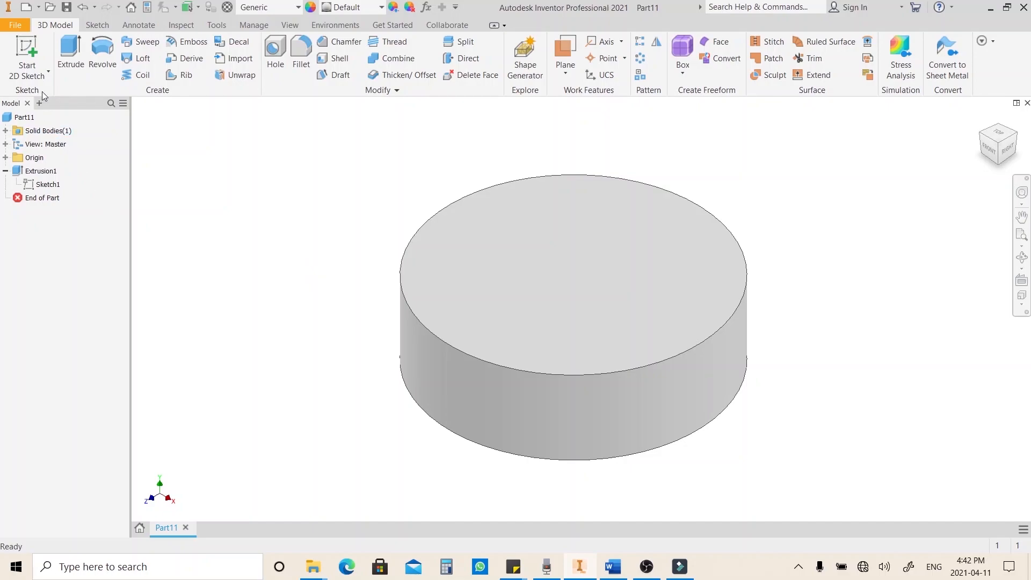
Start a new 2D sketch on the disc's flat top face
{"action": "left_click", "coordinate": [31, 43]}
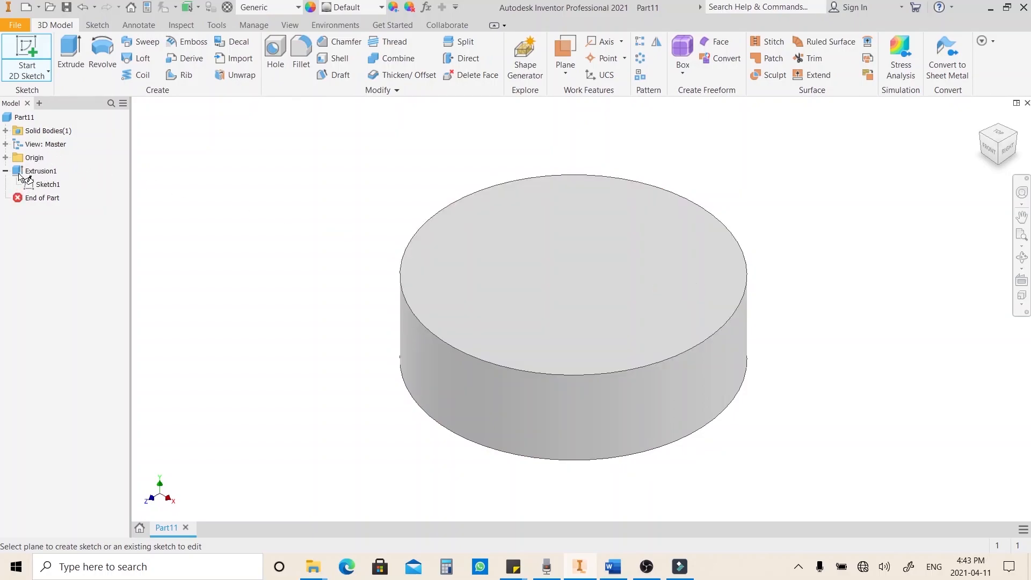
{"action": "left_click", "coordinate": [6, 158]}
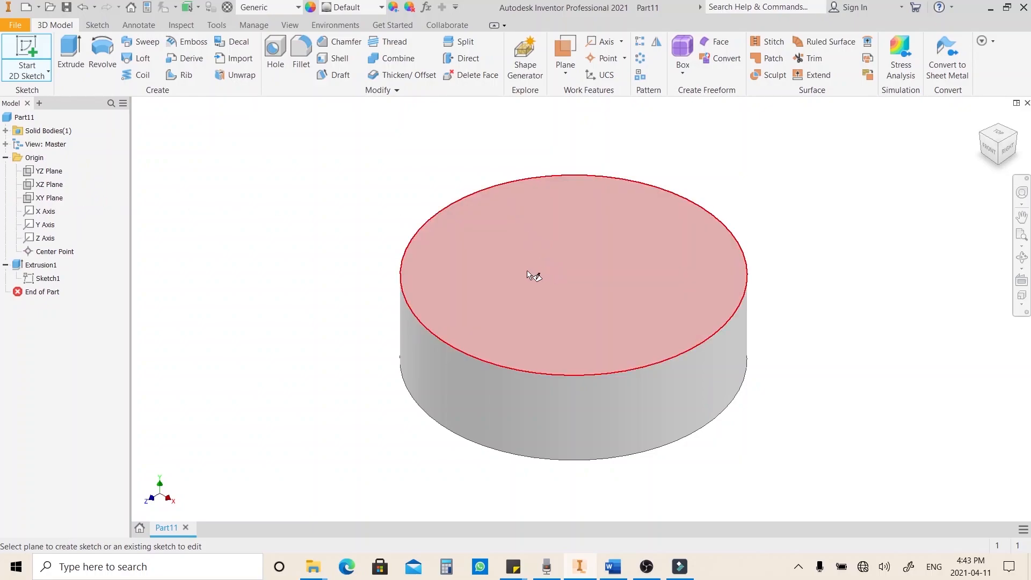
{"action": "left_click", "coordinate": [568, 255]}
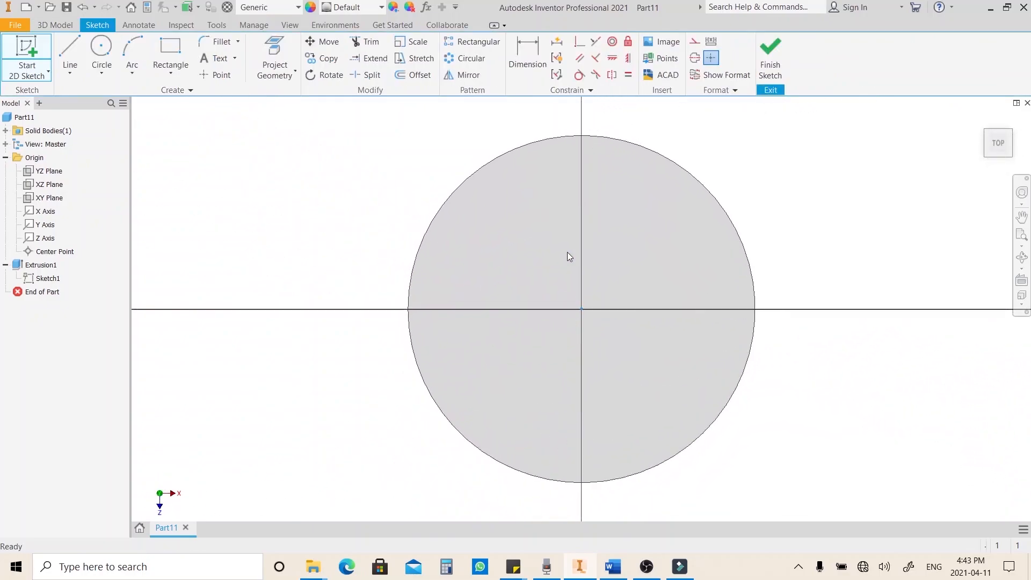
Draw a circle about 50 mm in diameter, centred on the horizontal axis beyond the disc's edge and partly overlapping the disc
{"action": "mouse_move", "coordinate": [492, 301]}
{"action": "middle_mouse_down", "text": "shift"}
{"action": "mouse_move", "coordinate": [493, 283]}
{"action": "mouse_move", "coordinate": [526, 252]}
{"action": "mouse_move", "coordinate": [497, 230]}
{"action": "middle_mouse_up", "text": "shift"}
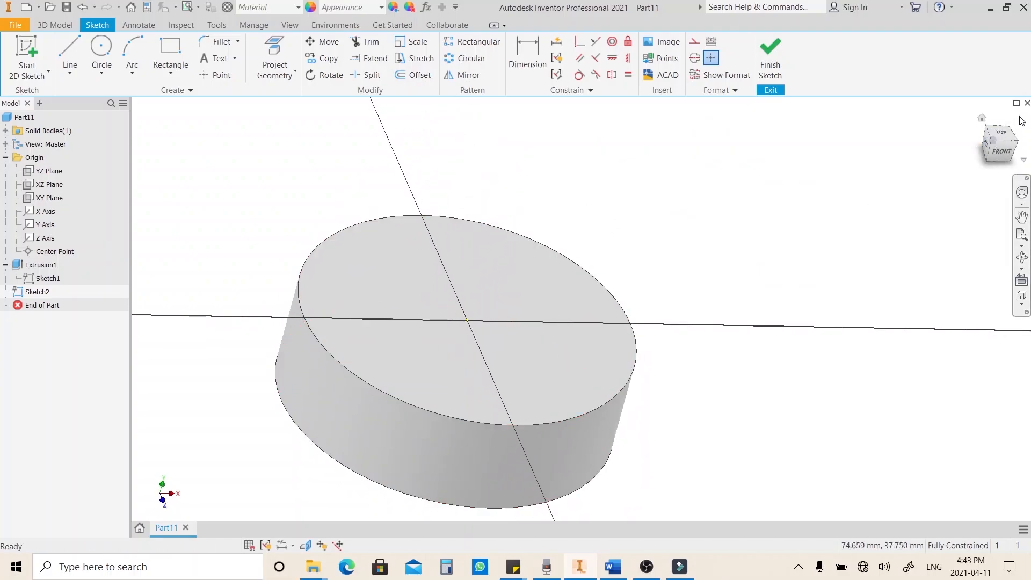
{"action": "left_click", "coordinate": [1002, 135]}
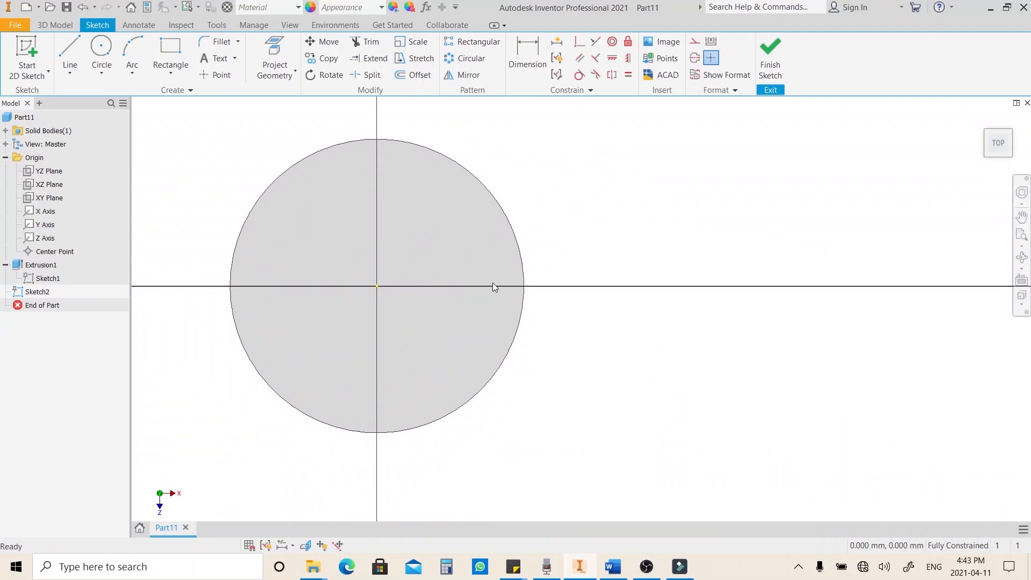
{"action": "middle_click_drag", "start_coordinate": [605, 357], "coordinate": [595, 383]}
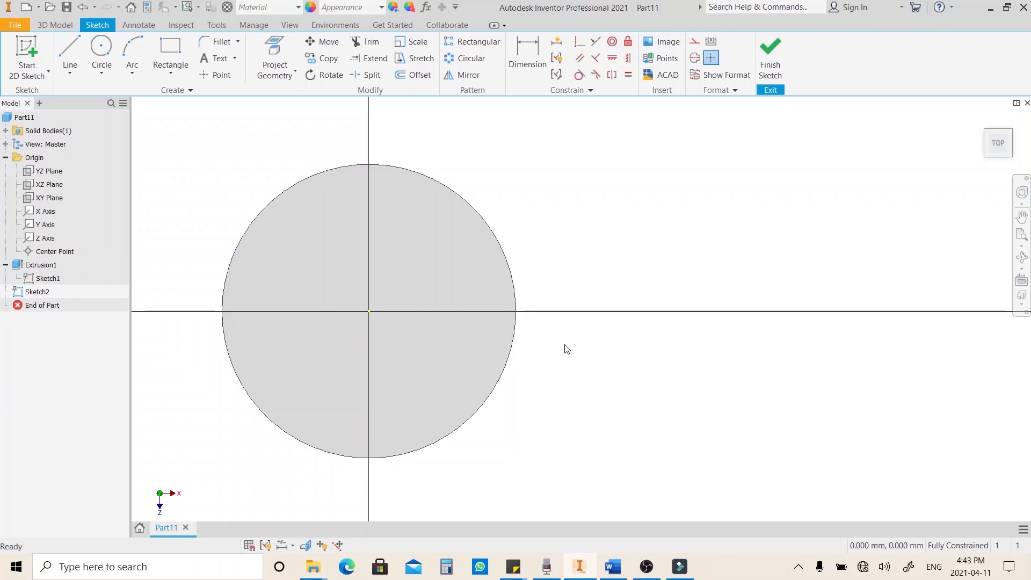
{"action": "left_click", "coordinate": [101, 54]}
{"action": "left_click", "coordinate": [571, 311]}
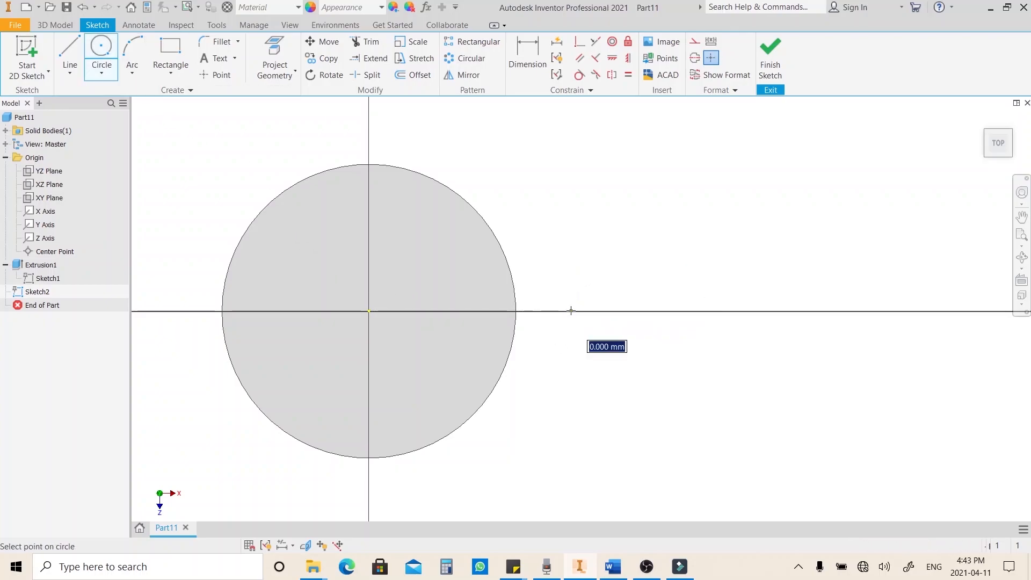
{"action": "left_click", "coordinate": [669, 203]}
{"action": "key", "text": "Escape"}
Dimension the overlapping circle's diameter as 50 mm and finish the sketch
{"action": "left_click", "coordinate": [537, 70]}
{"action": "left_click", "coordinate": [665, 199]}
{"action": "left_click", "coordinate": [696, 188]}
{"action": "type", "text": "50"}
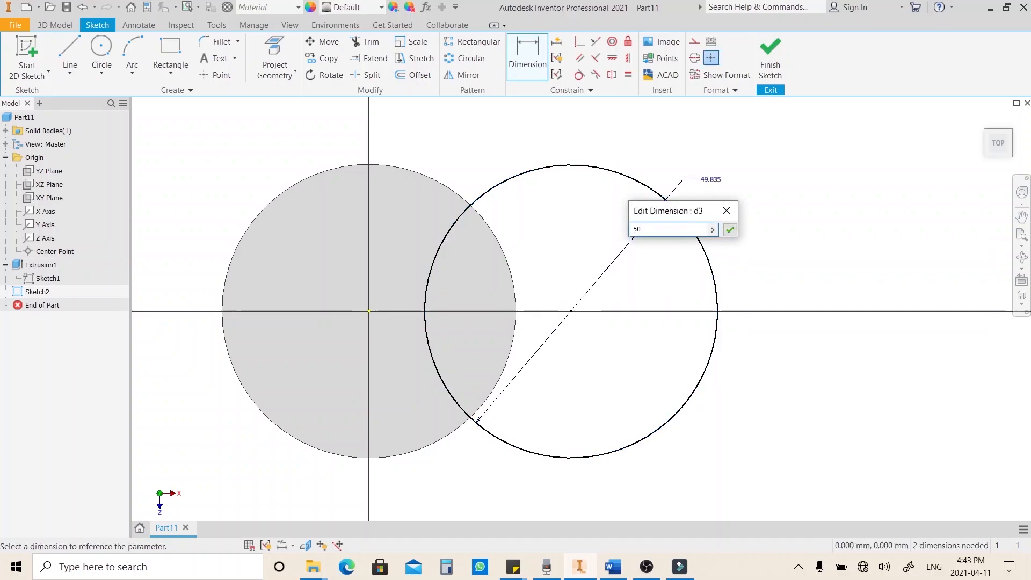
{"action": "key", "text": "Return"}
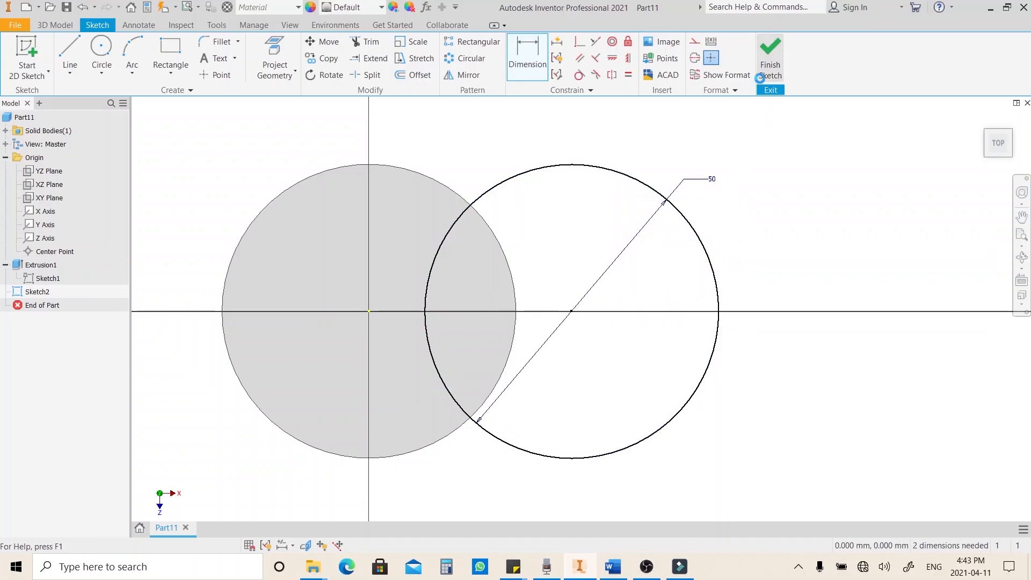
{"action": "left_click", "coordinate": [768, 59]}
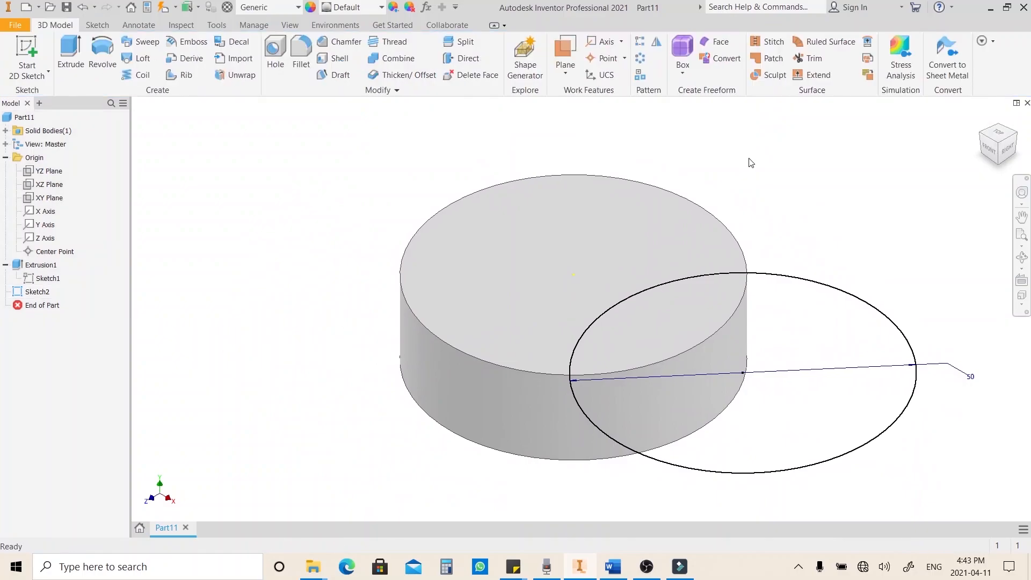
Extrude the overlapping circle 15 mm in the flipped direction and join it to the disc
{"action": "mouse_move", "coordinate": [776, 192]}
{"action": "middle_mouse_down", "text": "shift"}
{"action": "mouse_move", "coordinate": [704, 179]}
{"action": "mouse_move", "coordinate": [720, 199]}
{"action": "mouse_move", "coordinate": [679, 182]}
{"action": "mouse_move", "coordinate": [697, 187]}
{"action": "mouse_move", "coordinate": [694, 199]}
{"action": "mouse_move", "coordinate": [653, 221]}
{"action": "middle_mouse_up", "text": "shift"}
{"action": "scroll", "coordinate": [695, 200], "scroll_direction": "up", "scroll_amount": 3}
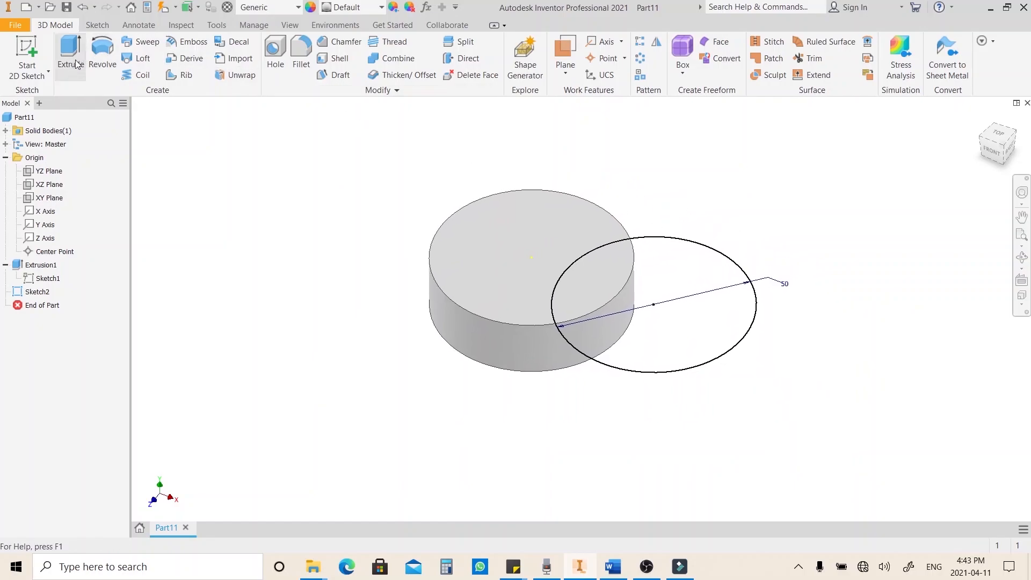
{"action": "left_click", "coordinate": [70, 56]}
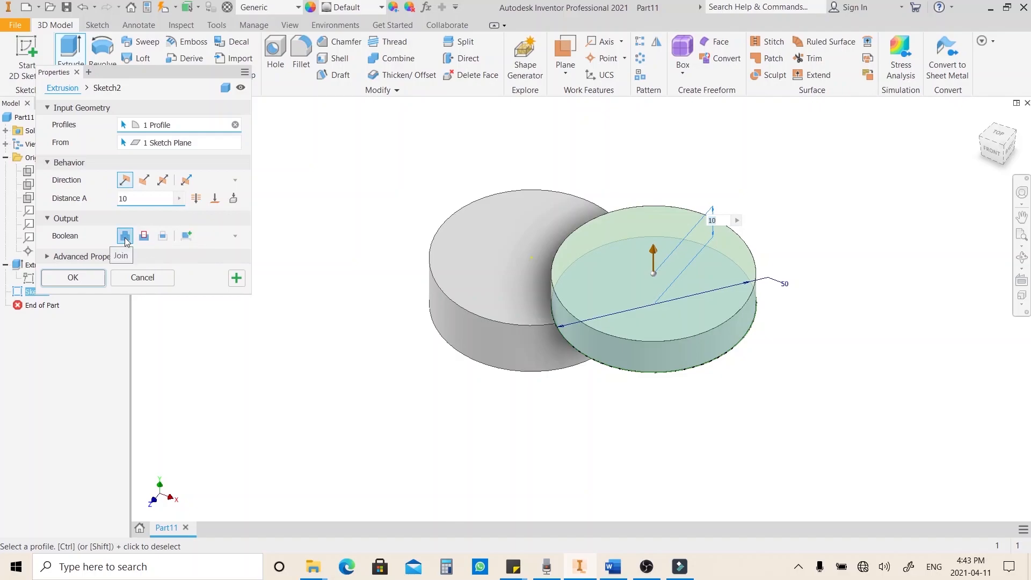
{"action": "left_click", "coordinate": [144, 179]}
{"action": "left_click_drag", "start_coordinate": [134, 198], "coordinate": [99, 199]}
{"action": "type", "text": "15"}
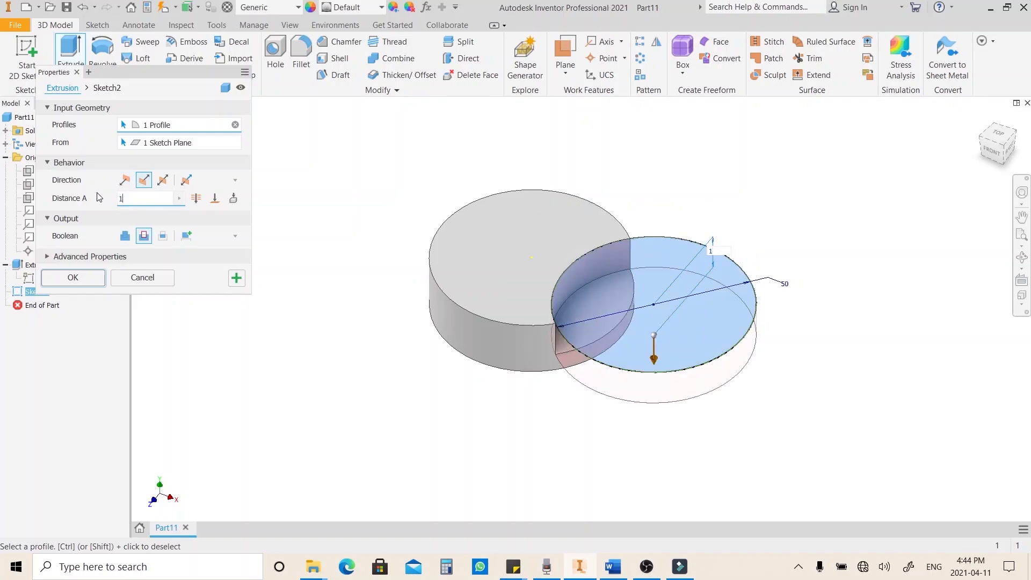
{"action": "left_click", "coordinate": [125, 237]}
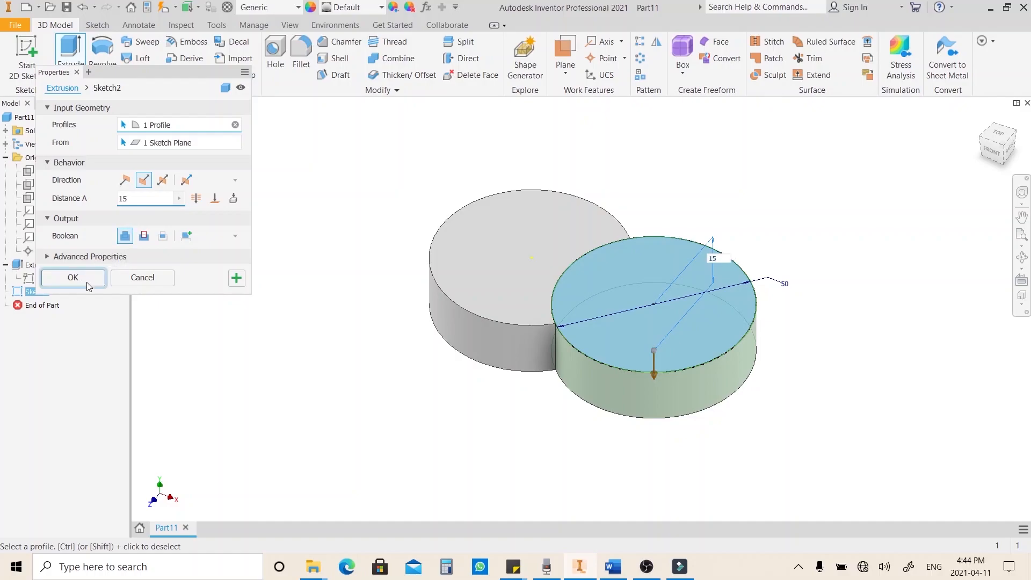
{"action": "left_click", "coordinate": [73, 277]}
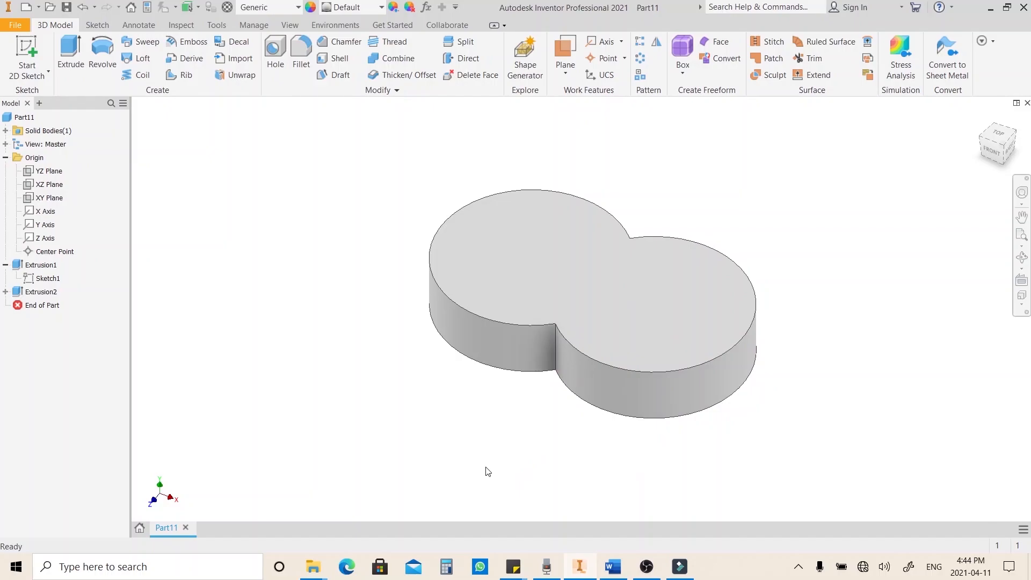
Edit the second extrusion so that it cuts the overlapping circle out of the disc
{"action": "left_click", "coordinate": [605, 386]}
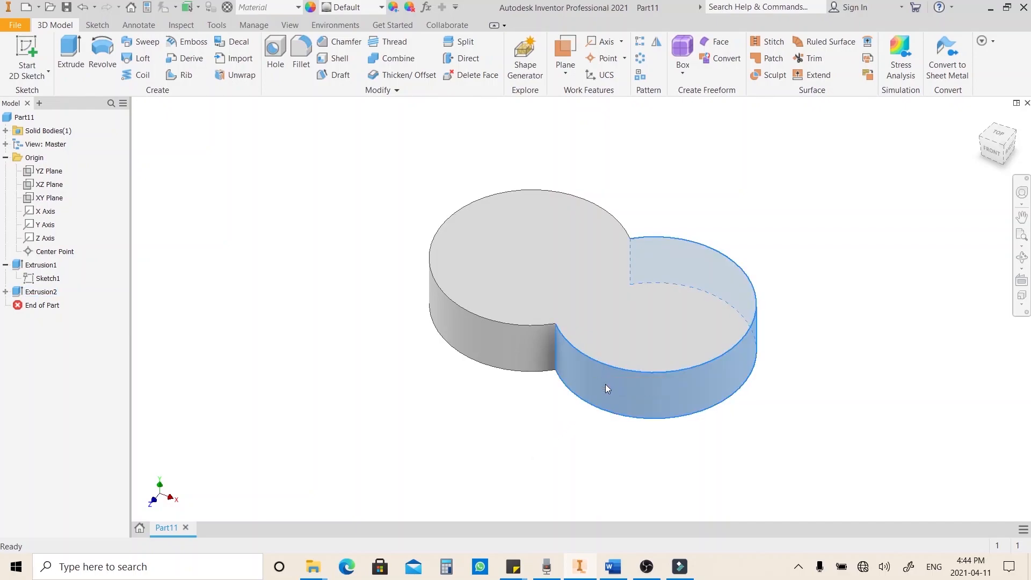
{"action": "double_click", "coordinate": [604, 385]}
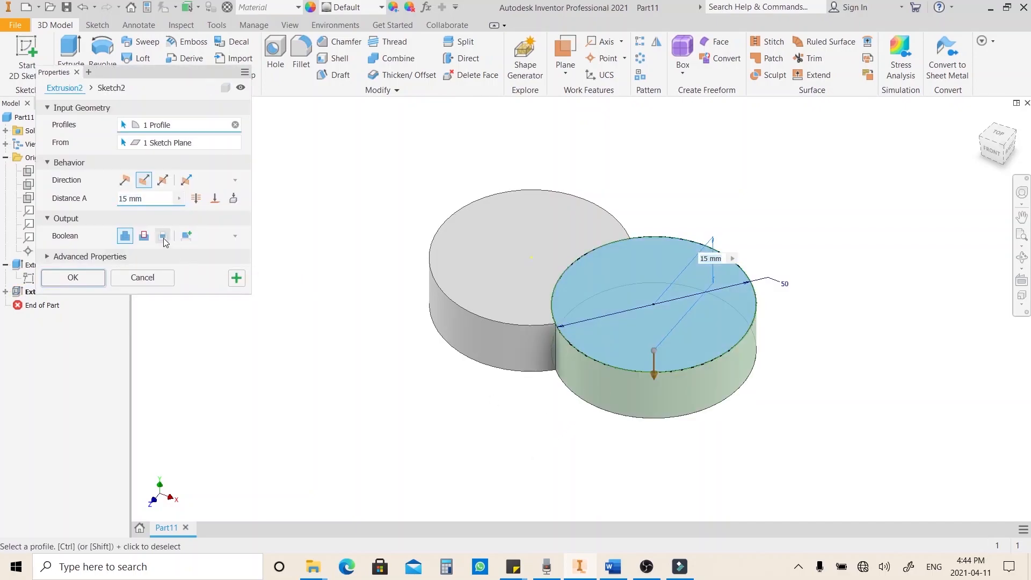
{"action": "left_click", "coordinate": [144, 235]}
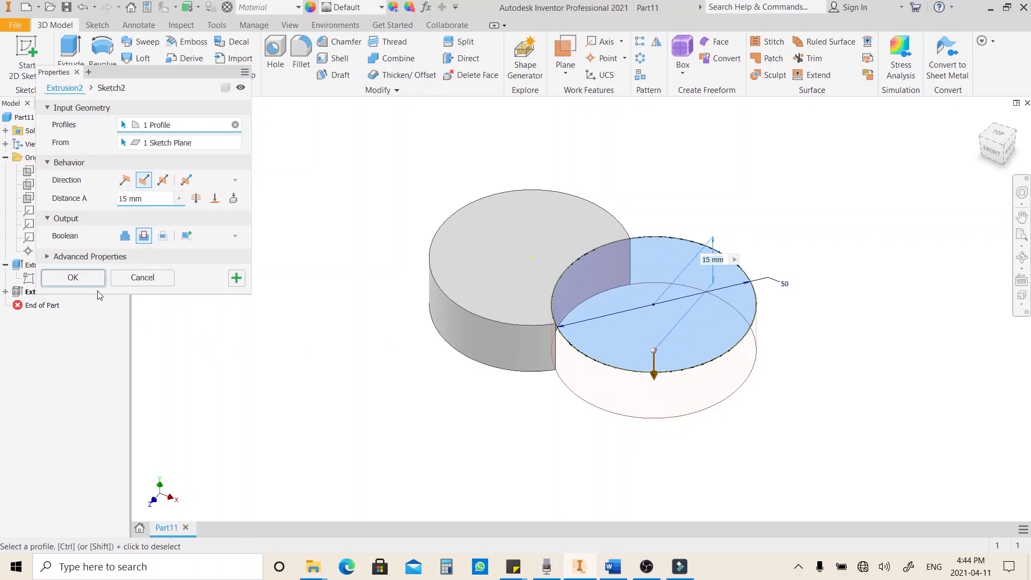
{"action": "left_click", "coordinate": [73, 277]}
{"action": "middle_click_drag", "start_coordinate": [642, 322], "coordinate": [598, 320], "text": "shift"}
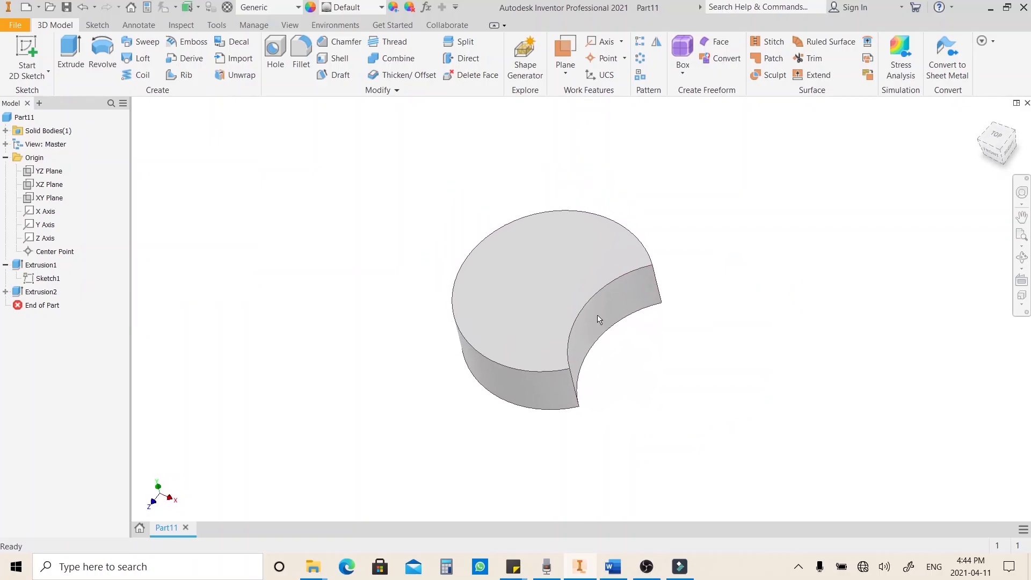
Edit the second extrusion to use Intersect, keeping only the volume shared with the disc
{"action": "left_click", "coordinate": [615, 331]}
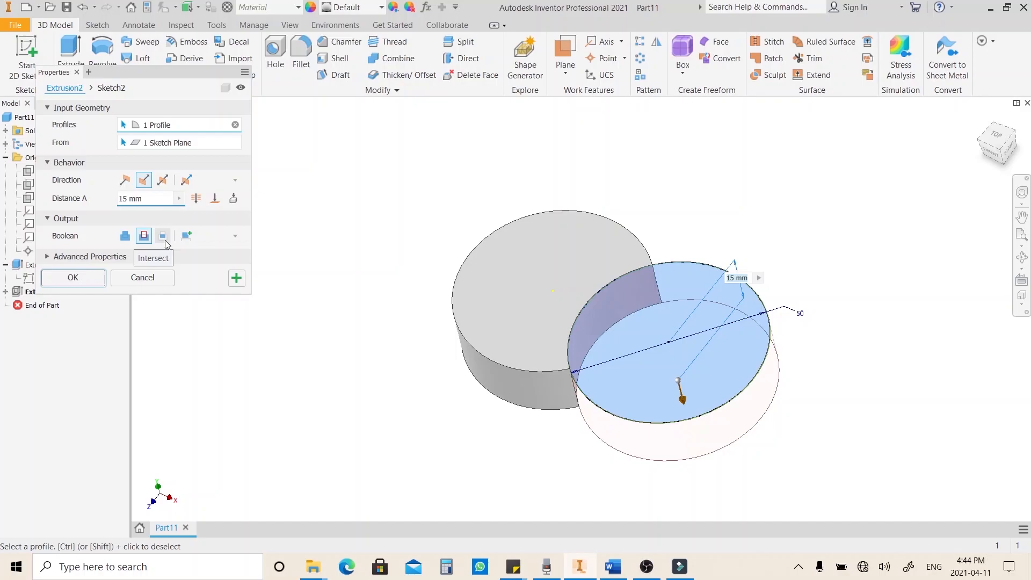
{"action": "left_click", "coordinate": [165, 241]}
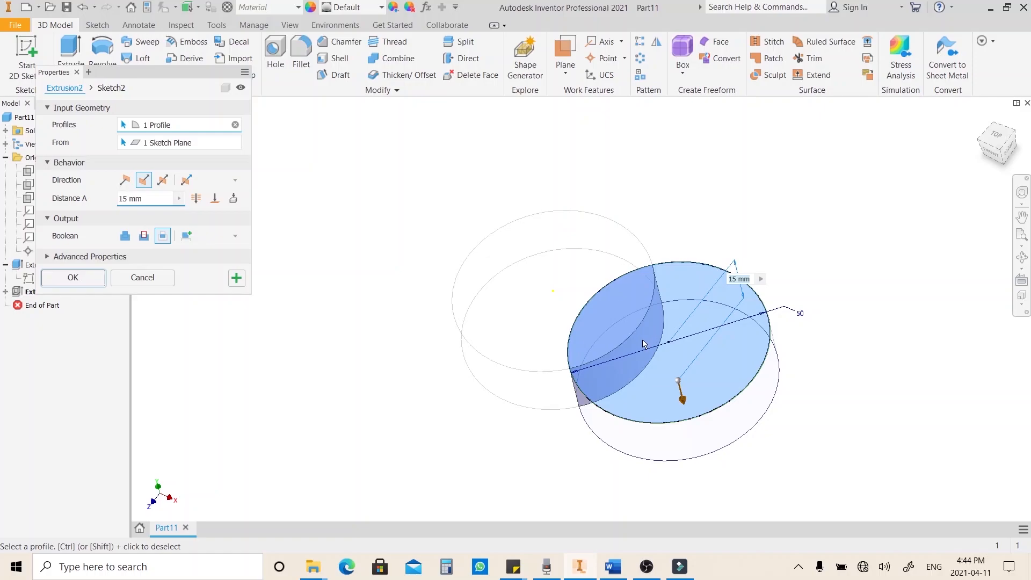
{"action": "left_click", "coordinate": [996, 135]}
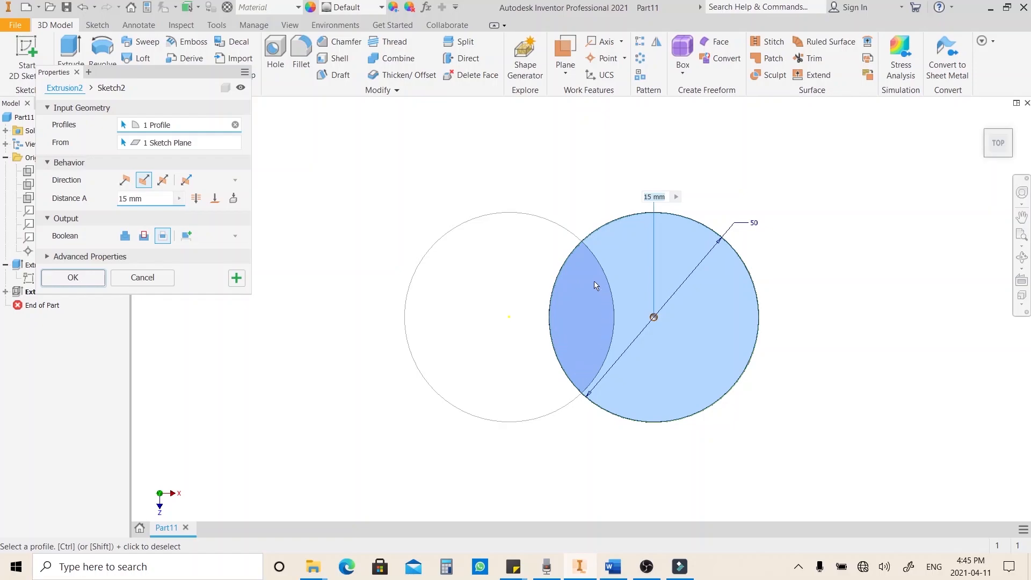
{"action": "left_click", "coordinate": [74, 277]}
{"action": "middle_click_drag", "start_coordinate": [553, 299], "coordinate": [534, 258], "text": "shift"}
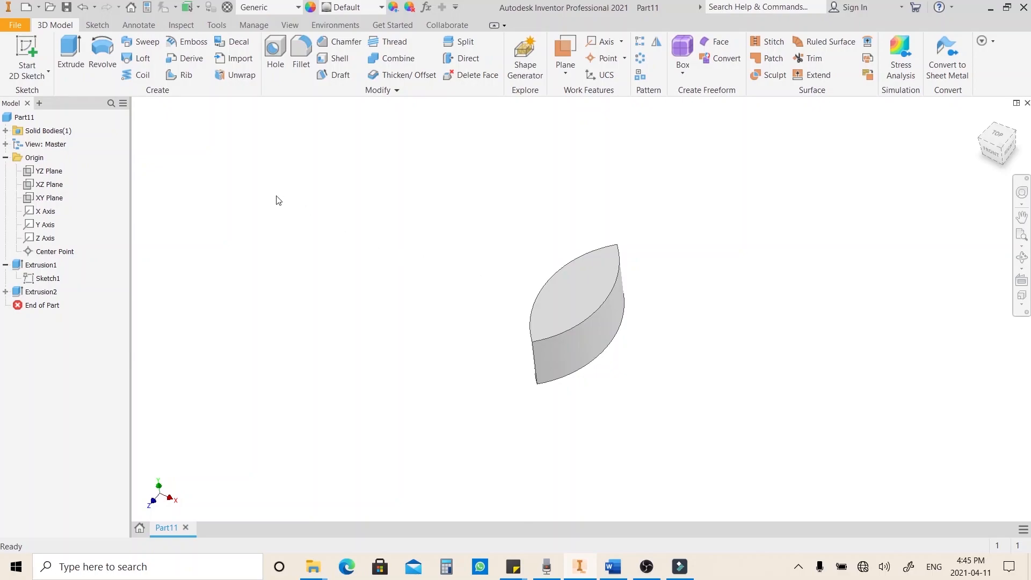
Delete the second extrusion together with its consumed sketch
{"action": "left_click", "coordinate": [6, 130]}
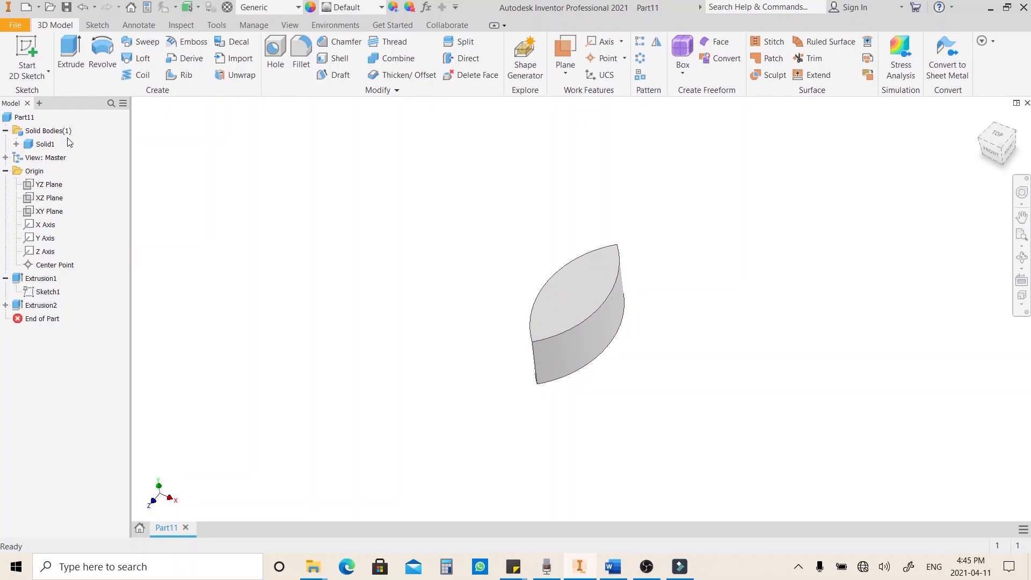
{"action": "right_click", "coordinate": [51, 312]}
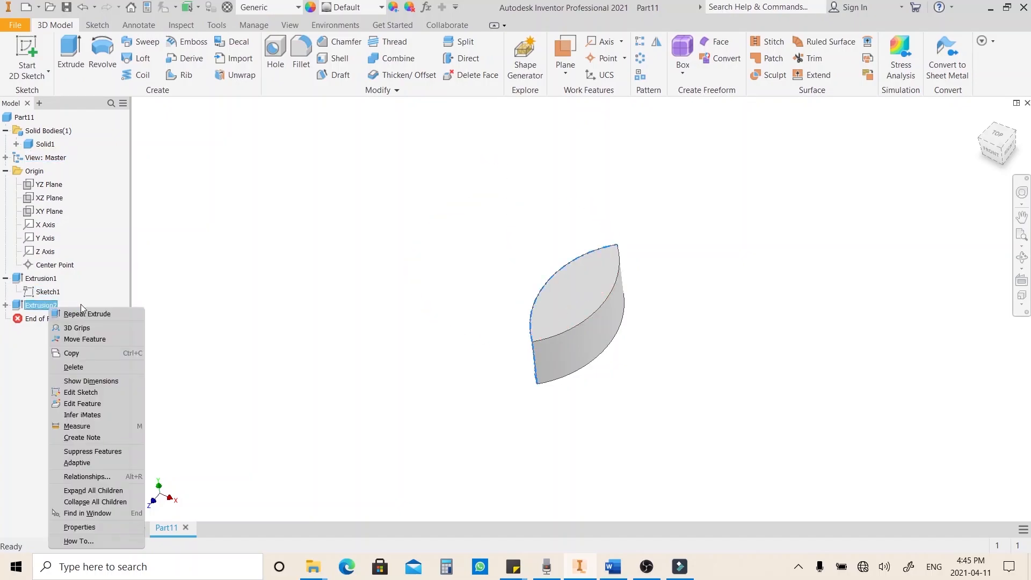
{"action": "left_click", "coordinate": [88, 370]}
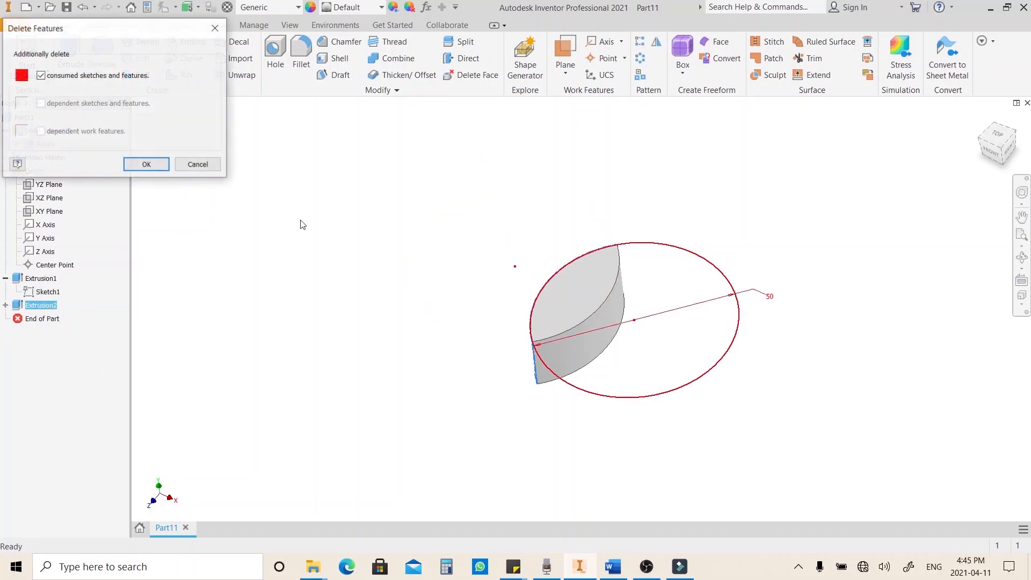
{"action": "left_click", "coordinate": [145, 163]}
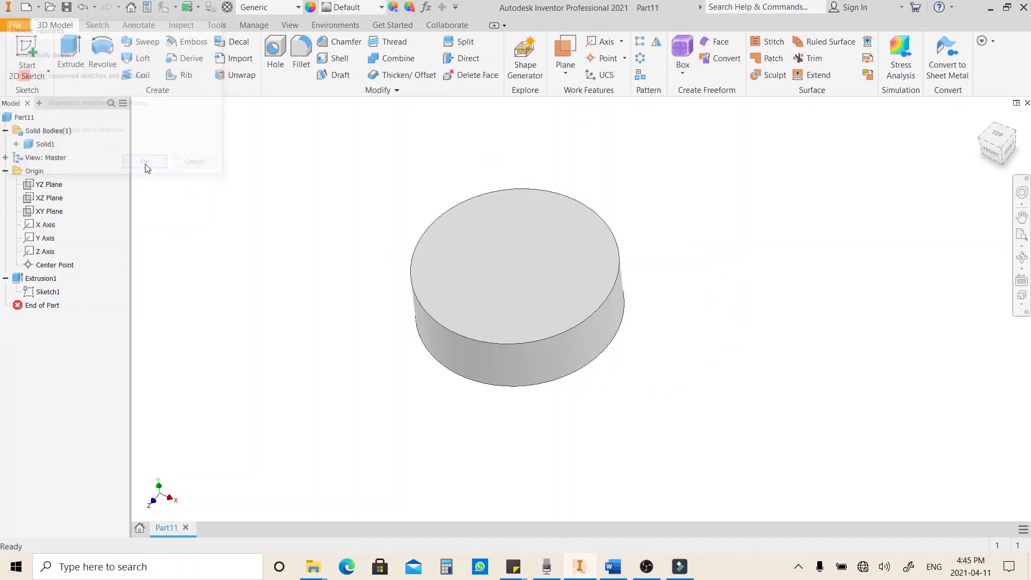
Start a sketch on the disc's top face and draw a centre rectangle about 88 mm wide from the origin around the disc
{"action": "left_click", "coordinate": [21, 46]}
{"action": "left_click", "coordinate": [478, 267]}
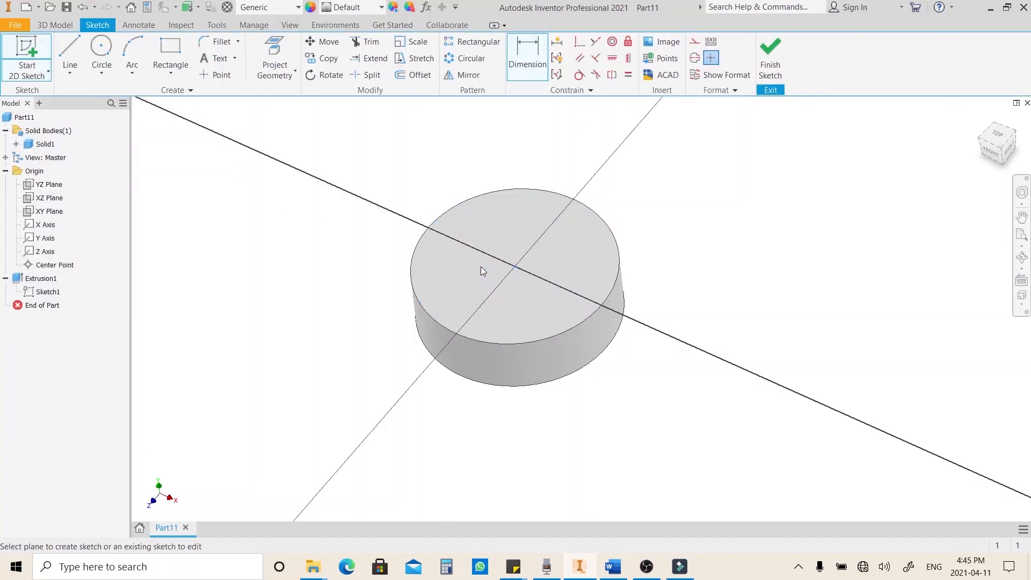
{"action": "left_click", "coordinate": [171, 73]}
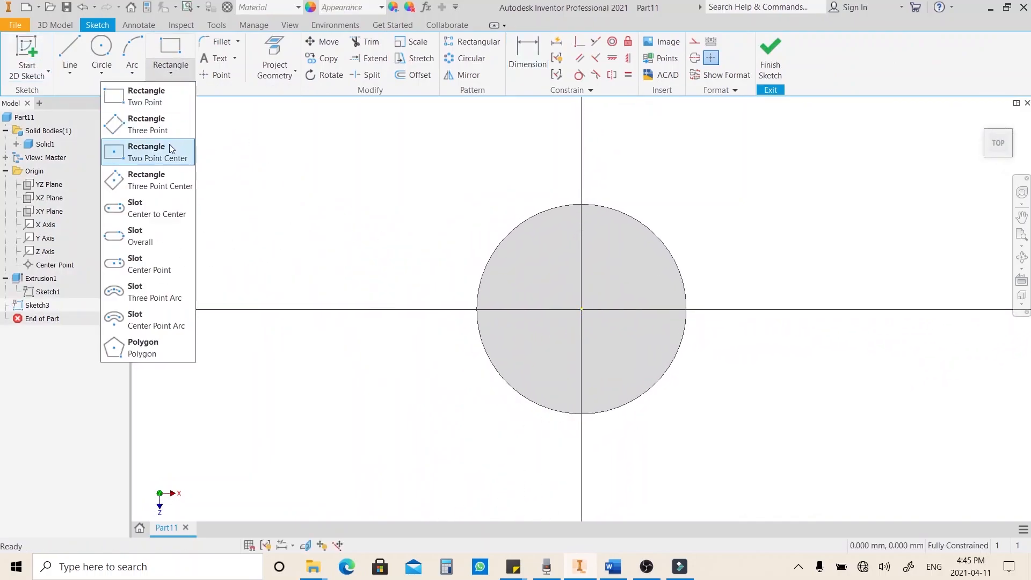
{"action": "left_click", "coordinate": [170, 146]}
{"action": "left_click", "coordinate": [581, 309]}
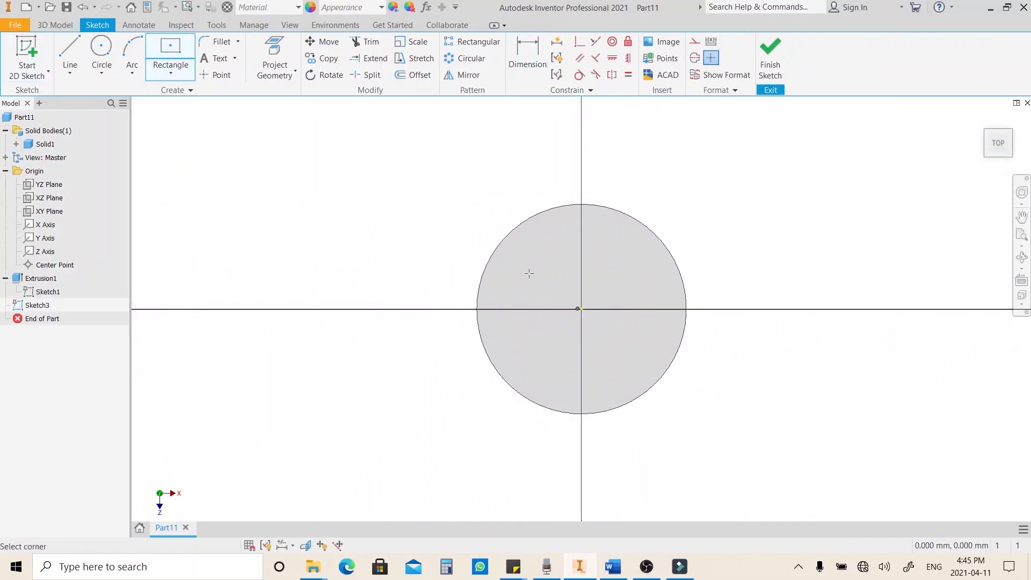
{"action": "left_click", "coordinate": [396, 176]}
Dimension the centre rectangle to 100 mm wide and 60 mm high
{"action": "key", "text": "d"}
{"action": "left_click", "coordinate": [450, 177]}
{"action": "left_click", "coordinate": [467, 148]}
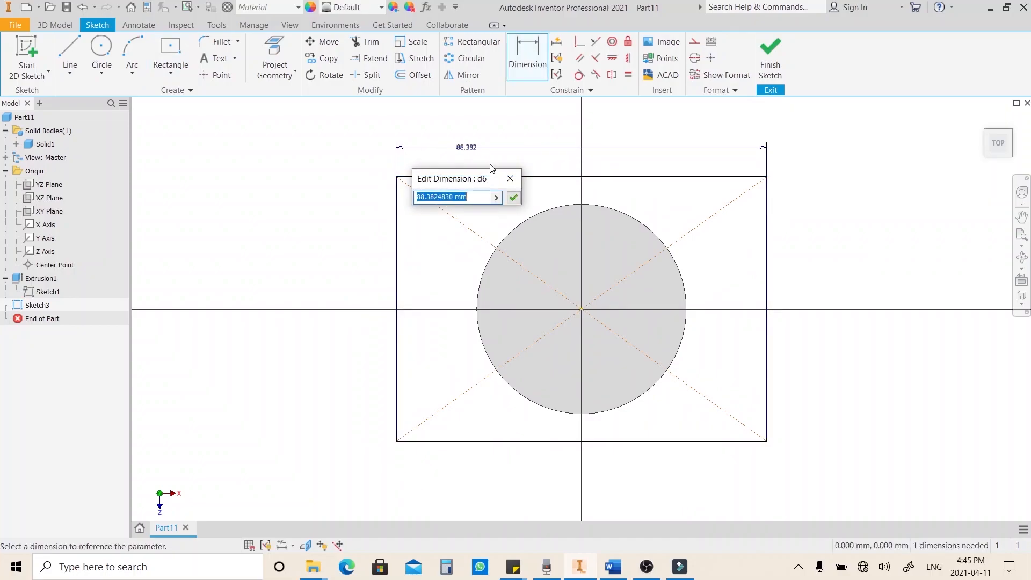
{"action": "type", "text": "100"}
{"action": "key", "text": "Return"}
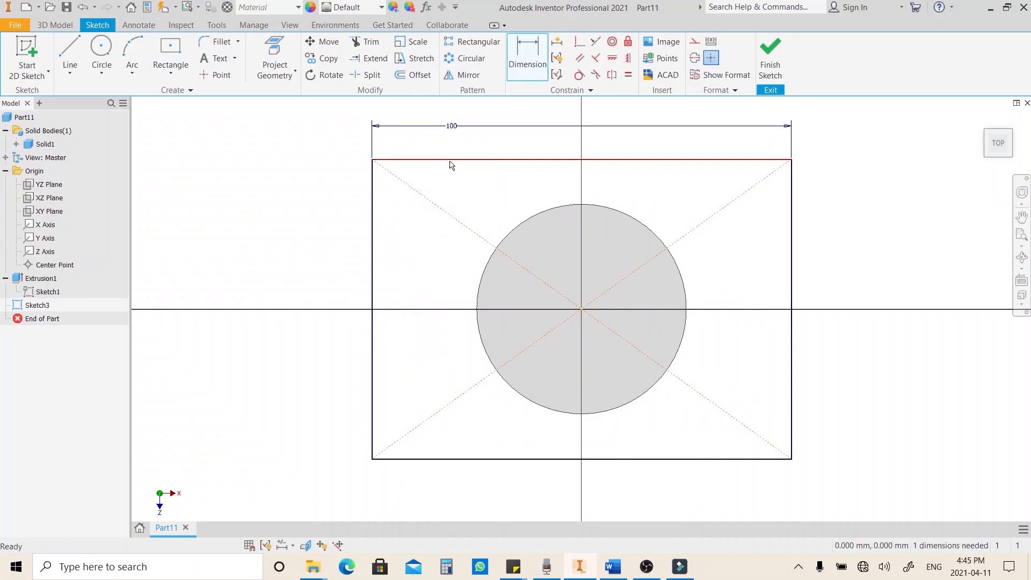
{"action": "left_click", "coordinate": [375, 230]}
{"action": "left_click", "coordinate": [290, 265]}
{"action": "type", "text": "60"}
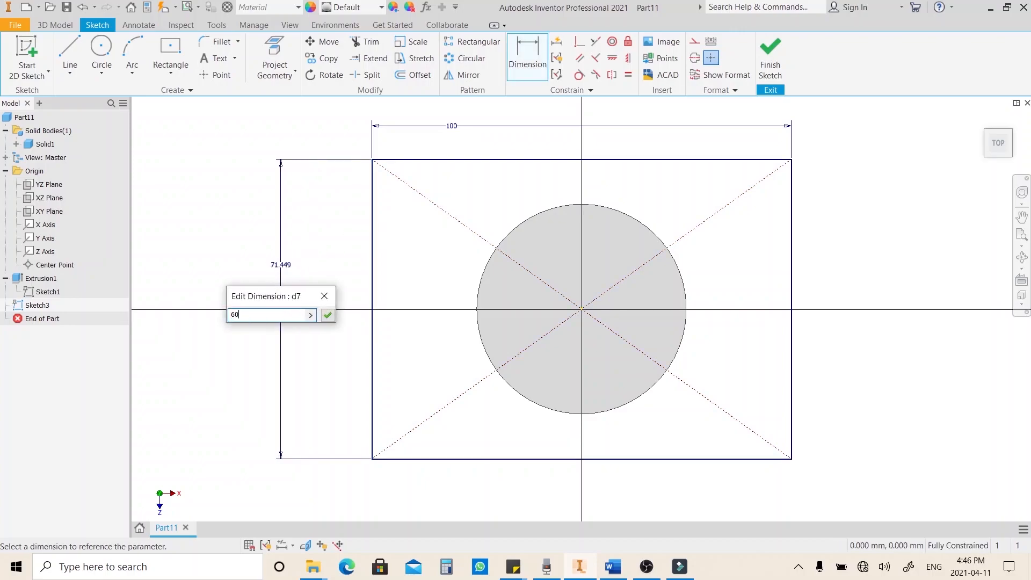
{"action": "key", "text": "Return"}
Finish the sketch and extrude the rectangle 70 mm upward from the disc as a new solid
{"action": "key", "text": "s"}
{"action": "mouse_move", "coordinate": [297, 365]}
{"action": "middle_mouse_down"}
{"action": "mouse_move", "coordinate": [322, 401]}
{"action": "mouse_move", "coordinate": [392, 419]}
{"action": "middle_mouse_up"}
{"action": "left_click", "coordinate": [69, 48]}
{"action": "scroll", "coordinate": [378, 418], "scroll_direction": "up", "scroll_amount": 1}
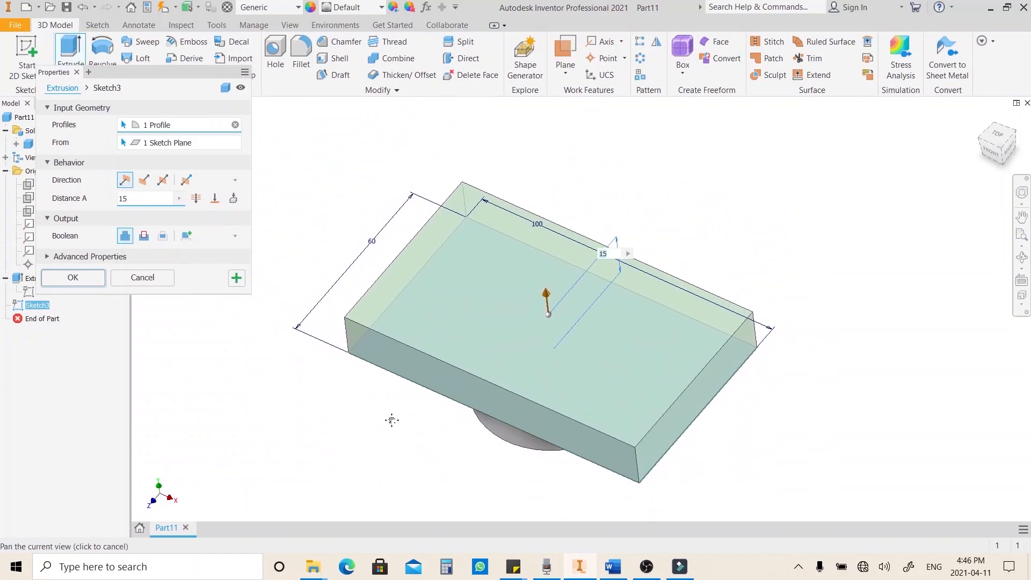
{"action": "type", "text": "70"}
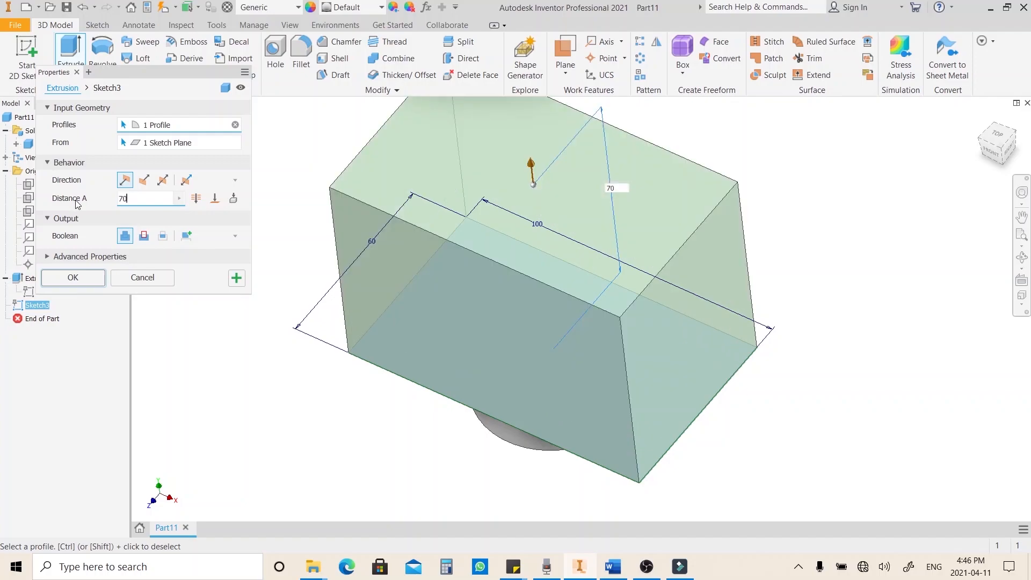
{"action": "left_click", "coordinate": [186, 235]}
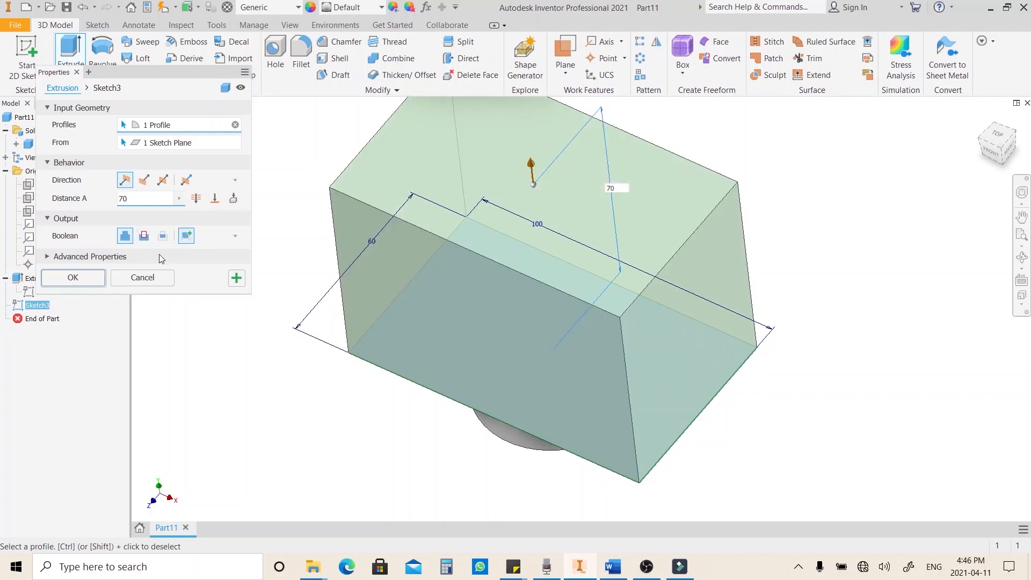
{"action": "left_click", "coordinate": [73, 277]}
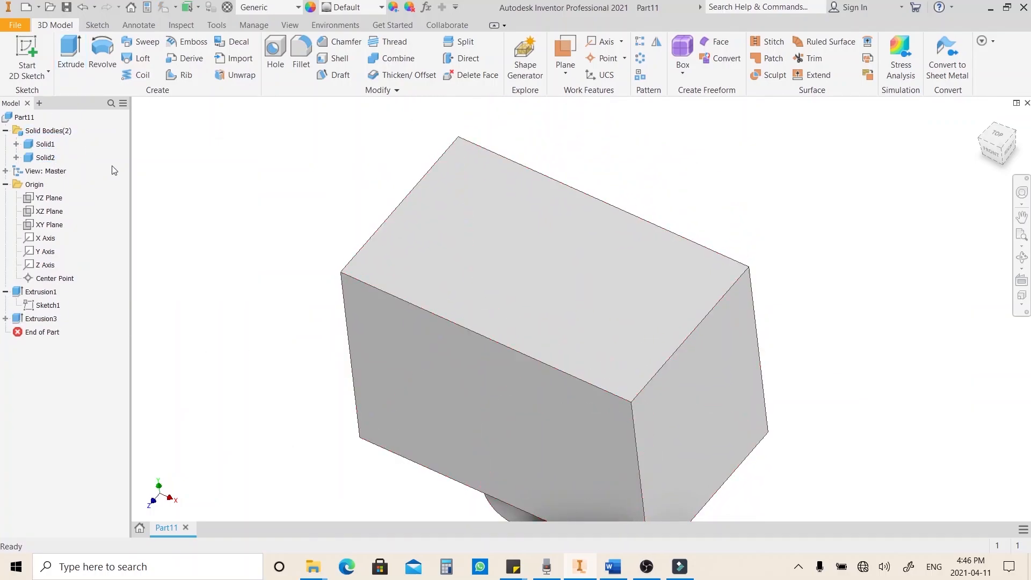
Start a new sketch on the YZ plane running through the middle of the block
{"action": "middle_click_drag", "start_coordinate": [452, 295], "coordinate": [453, 285], "text": "shift"}
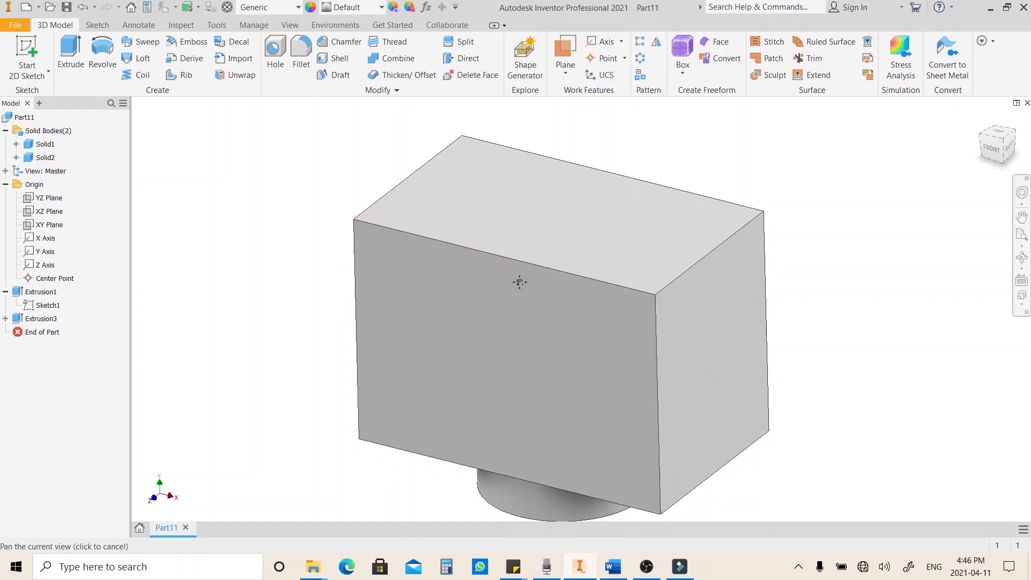
{"action": "scroll", "coordinate": [520, 283], "scroll_direction": "up", "scroll_amount": 1}
{"action": "middle_click_drag", "start_coordinate": [520, 283], "coordinate": [530, 278]}
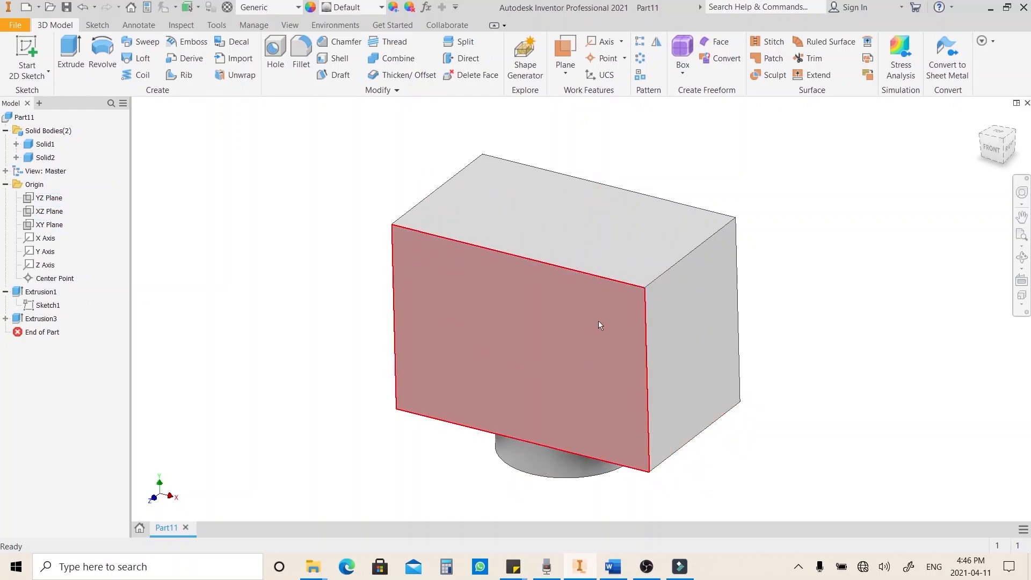
{"action": "left_click", "coordinate": [50, 198]}
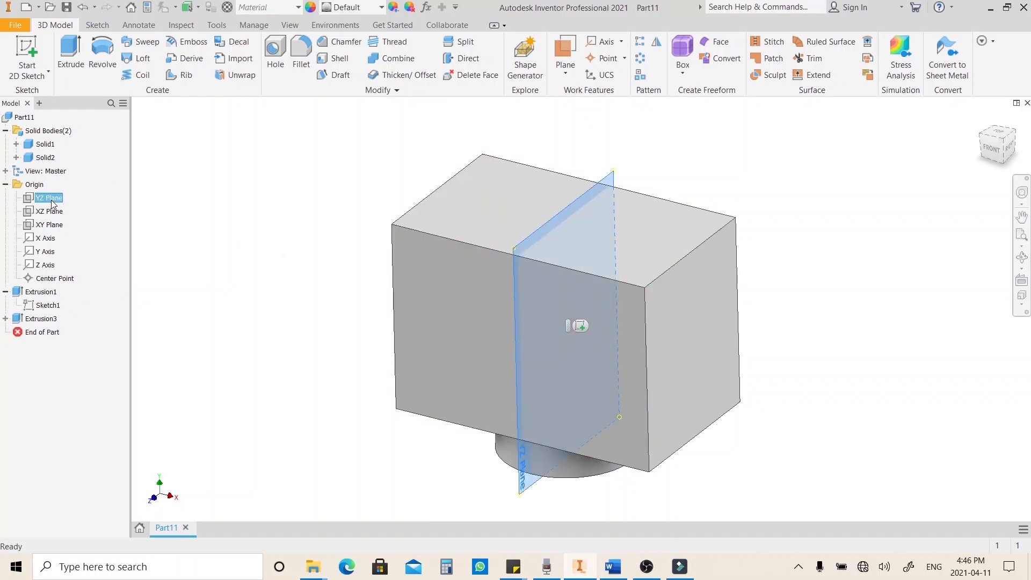
{"action": "left_click", "coordinate": [36, 48]}
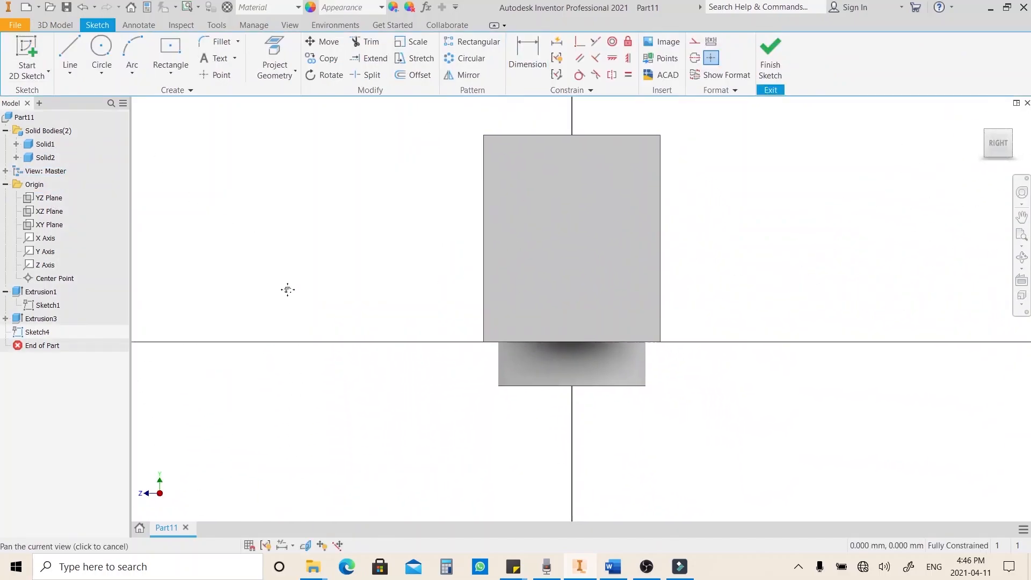
Sketch a slanted line about 24 mm long on the YZ plane inside the block
{"action": "middle_click_drag", "start_coordinate": [401, 261], "coordinate": [414, 272], "text": "shift"}
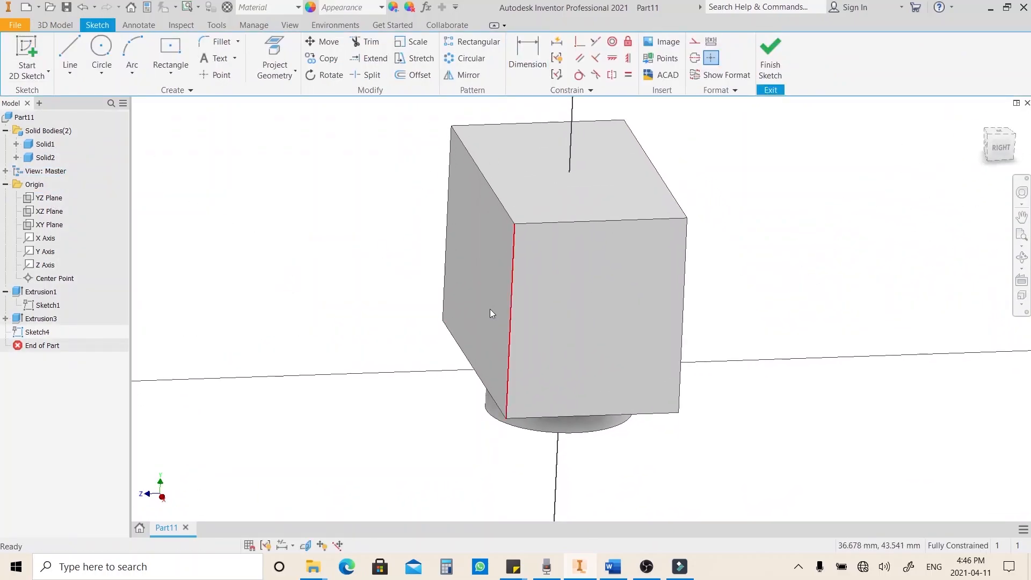
{"action": "left_click", "coordinate": [67, 50]}
{"action": "left_click", "coordinate": [527, 301]}
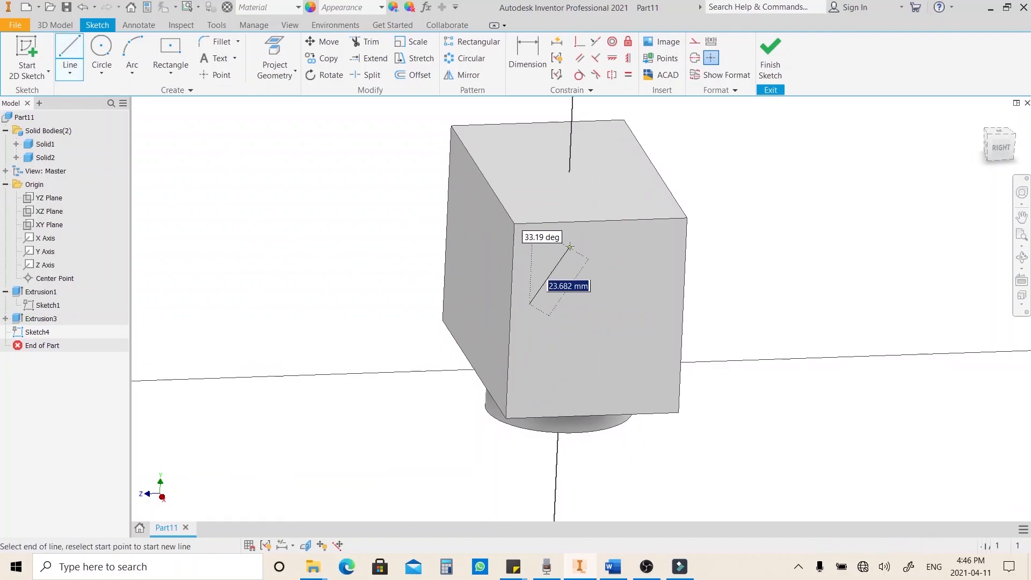
{"action": "key", "text": "Escape"}
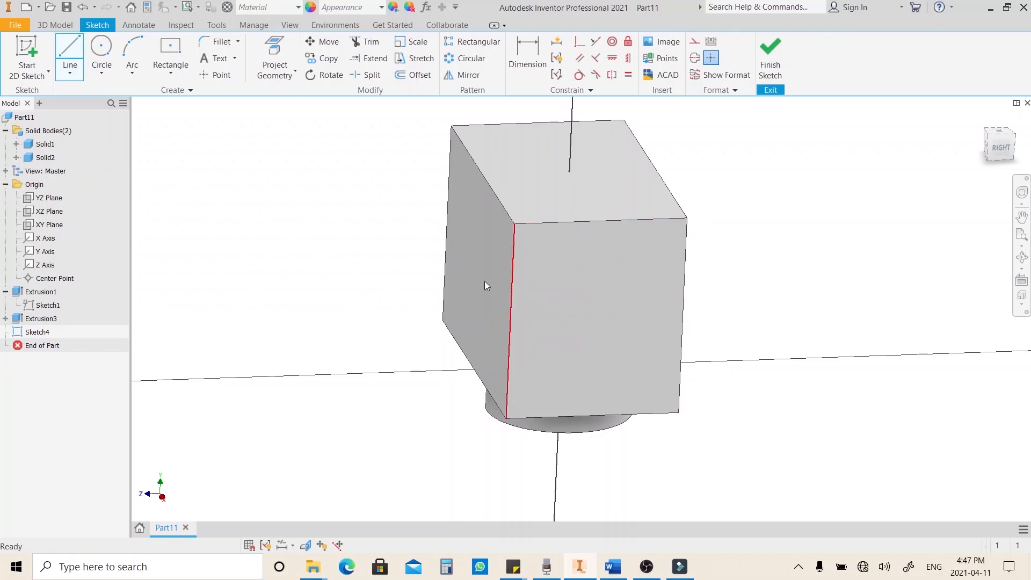
View the YZ sketch plane squarely and slice the graphics at it to expose the sketch inside the block
{"action": "left_click", "coordinate": [997, 148]}
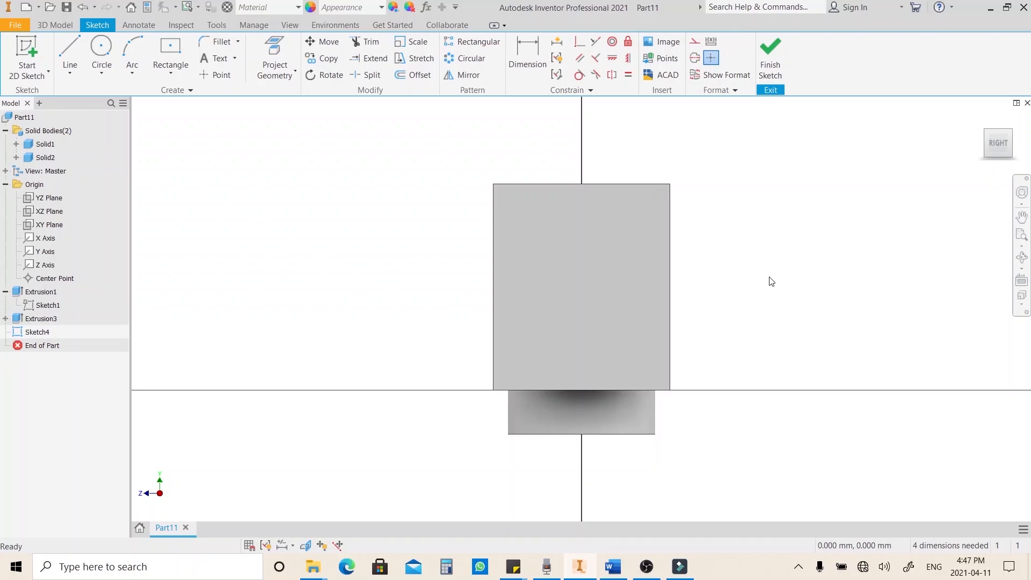
{"action": "key", "text": "F7"}
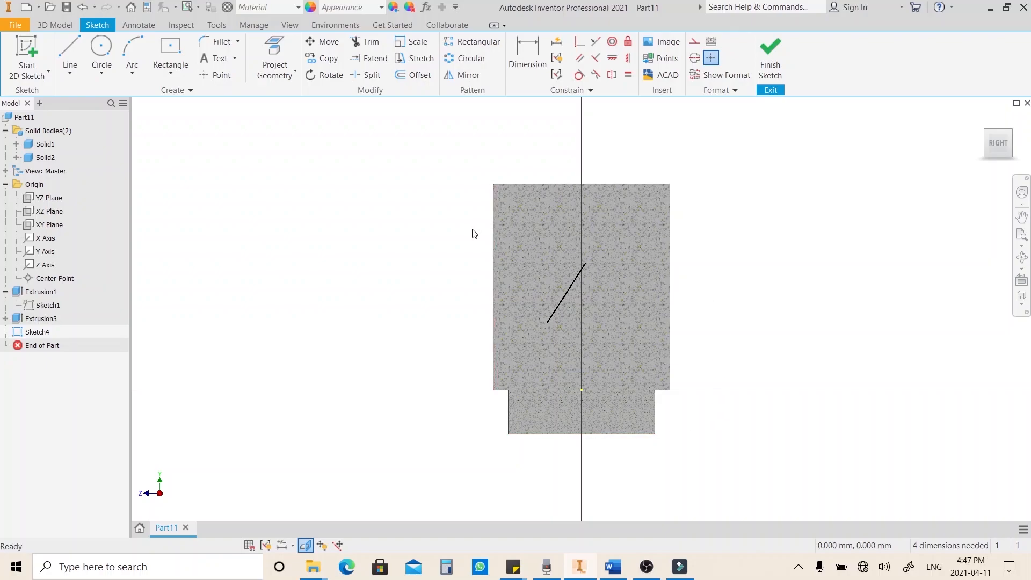
Exit the YZ plane sketch, undo the exit, and face the sketch plane again
{"action": "left_click", "coordinate": [768, 62]}
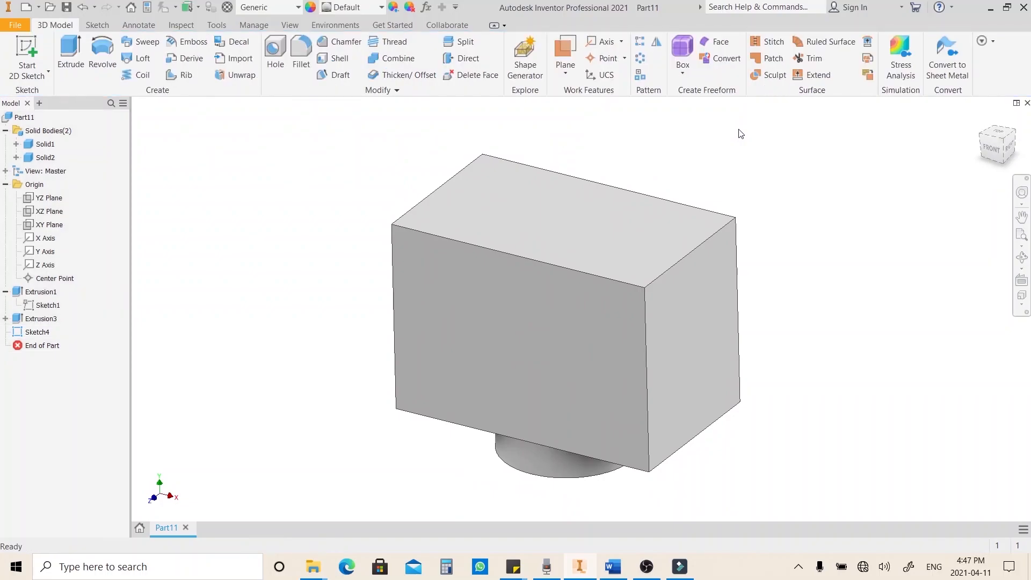
{"action": "key", "text": "ctrl+z"}
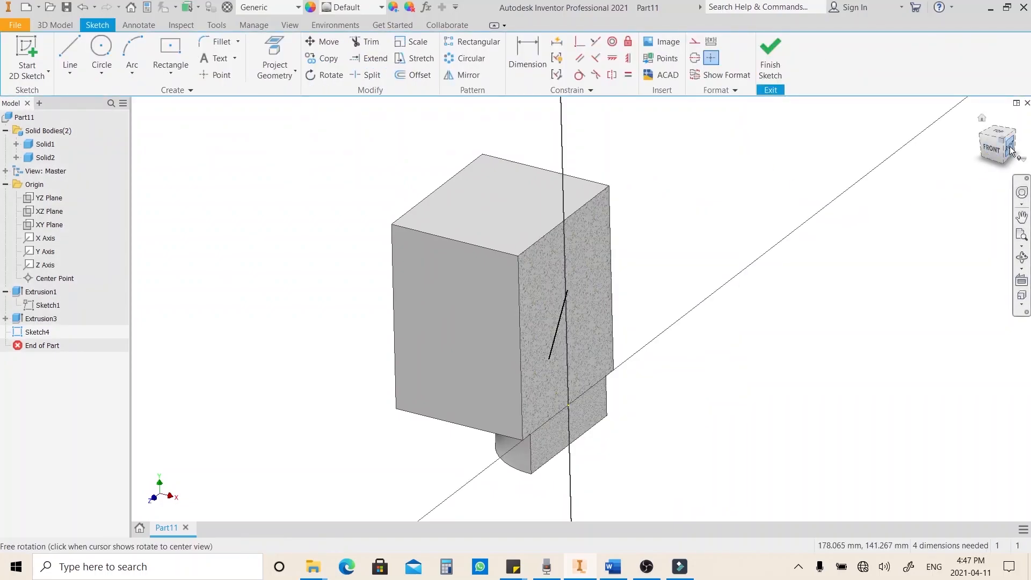
{"action": "left_click", "coordinate": [1010, 148]}
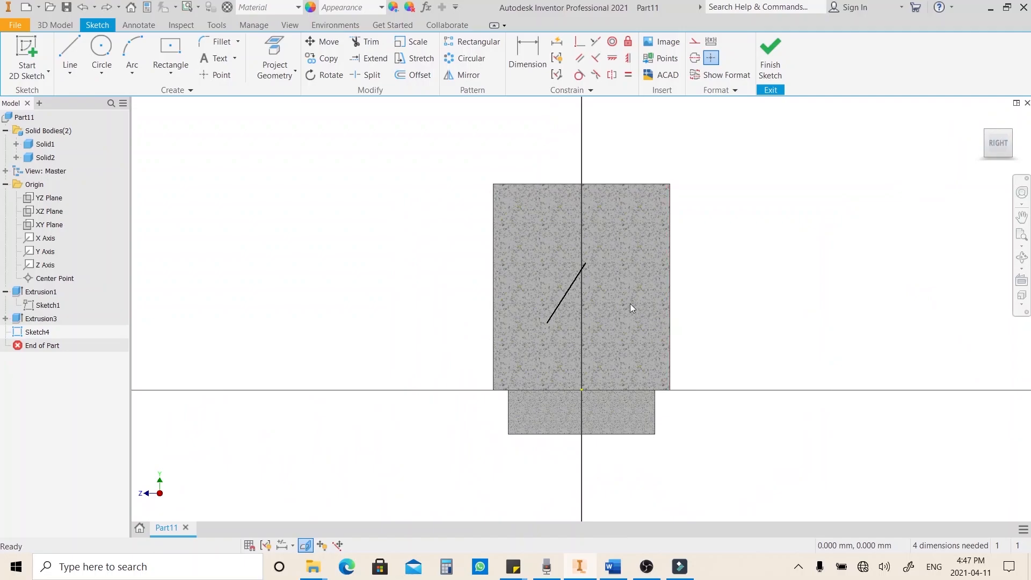
Delete the slanted line and sketch a two-point rectangle about 84 mm wide that overlaps the upper part of the block
{"action": "left_click_drag", "start_coordinate": [630, 304], "coordinate": [523, 252]}
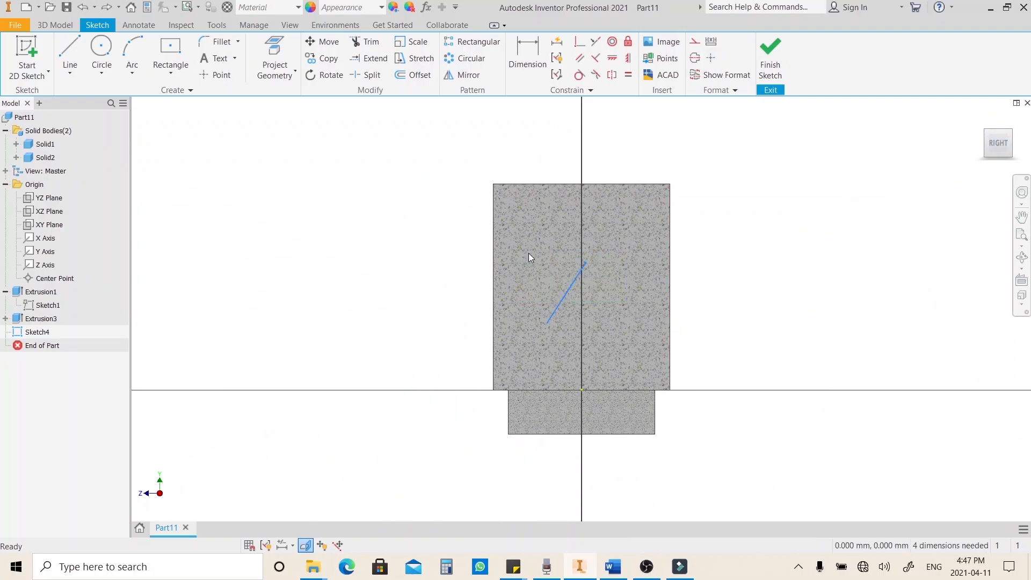
{"action": "key", "text": "Delete"}
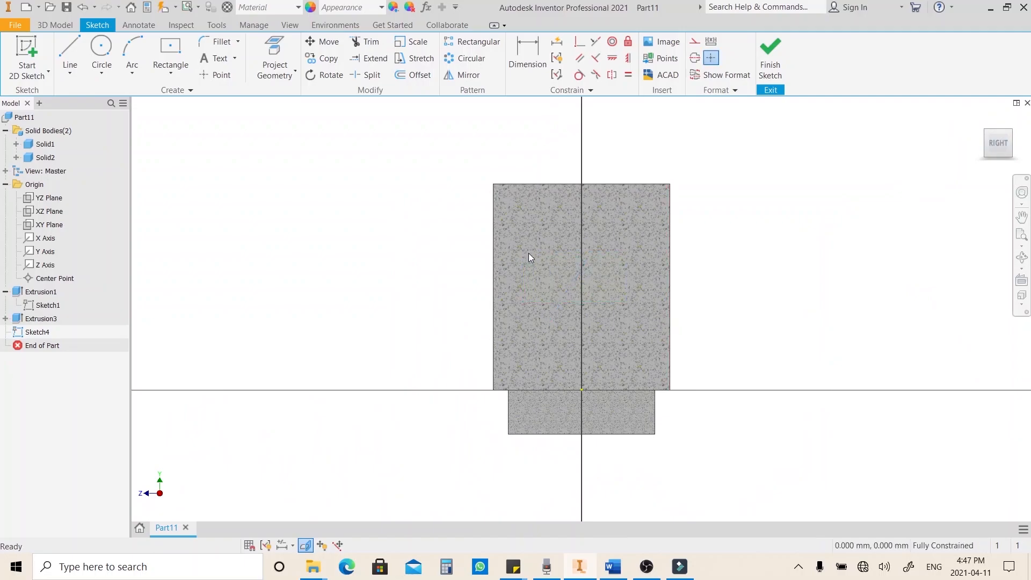
{"action": "left_click", "coordinate": [168, 76]}
{"action": "left_click", "coordinate": [173, 103]}
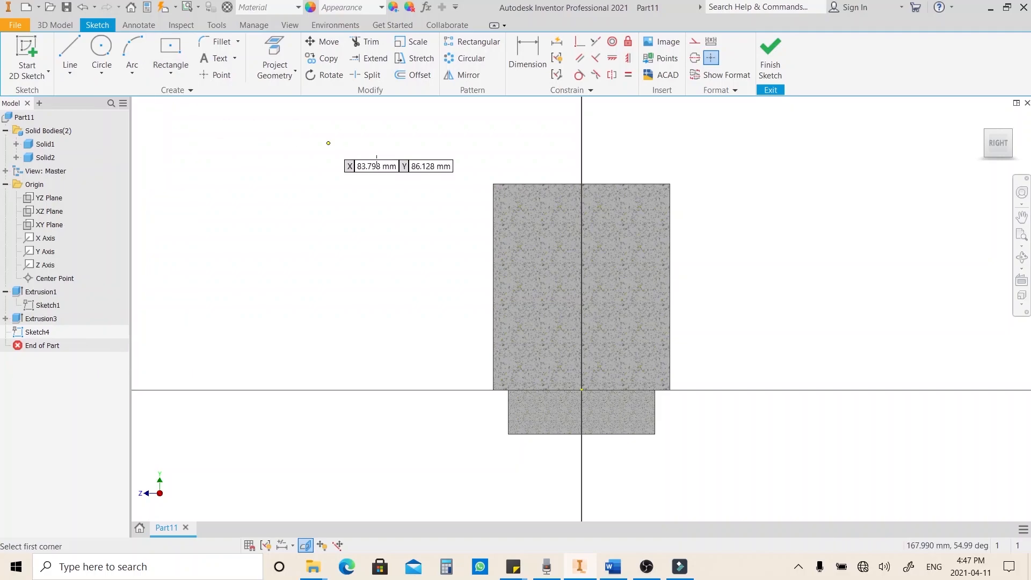
{"action": "left_click", "coordinate": [463, 165]}
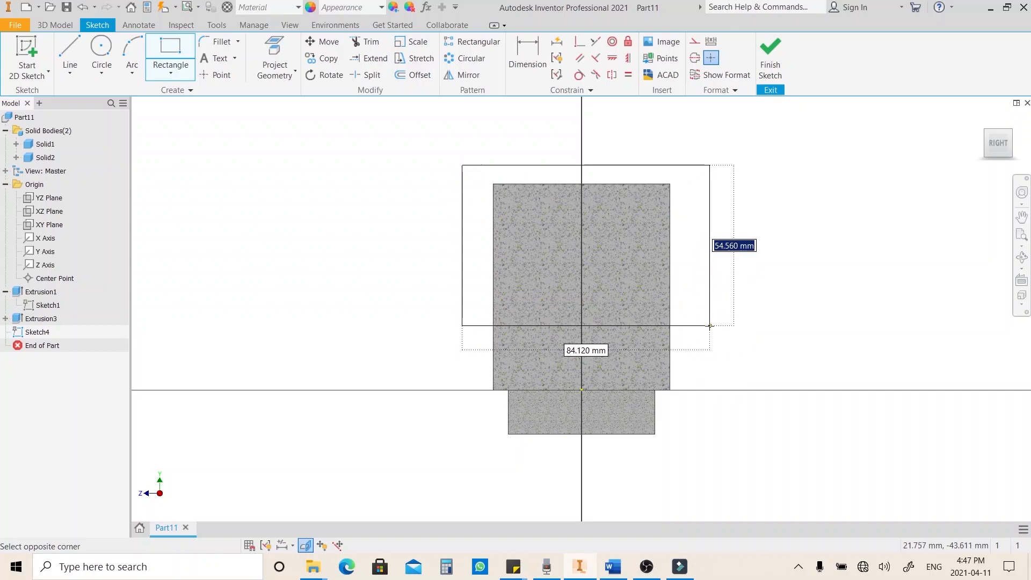
{"action": "left_click", "coordinate": [709, 350]}
{"action": "key", "text": "Escape"}
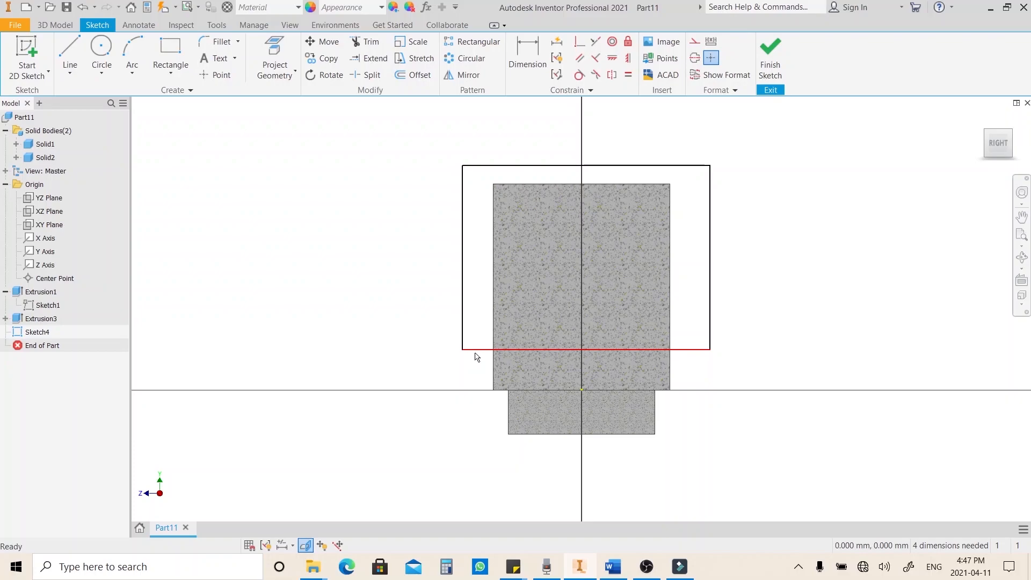
Dimension the rectangle's lower edge 17 mm above the bottom of the block
{"action": "key", "text": "d"}
{"action": "left_click", "coordinate": [475, 357]}
{"action": "left_click", "coordinate": [501, 388]}
{"action": "left_click", "coordinate": [422, 378]}
{"action": "type", "text": "17"}
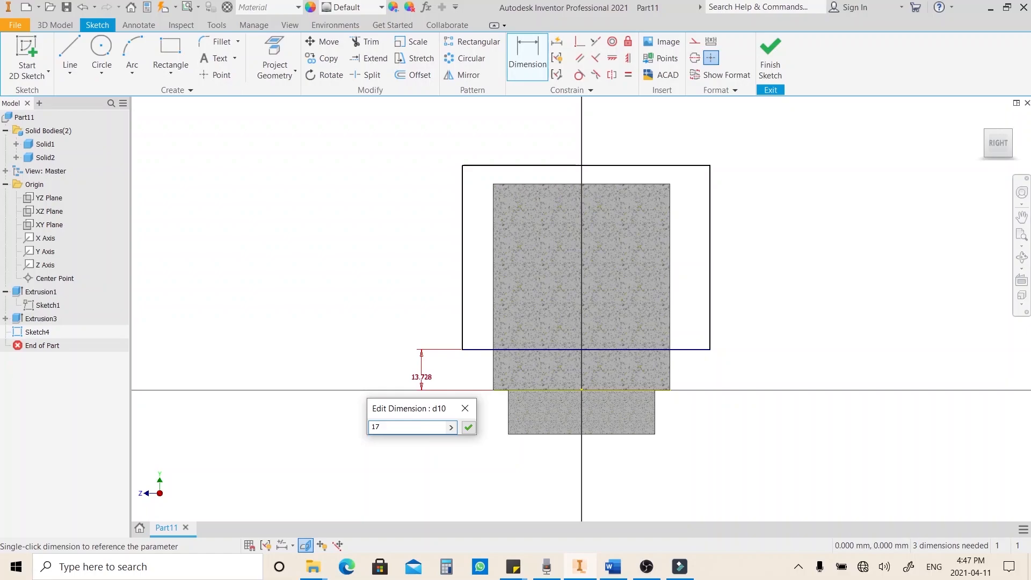
{"action": "key", "text": "Return"}
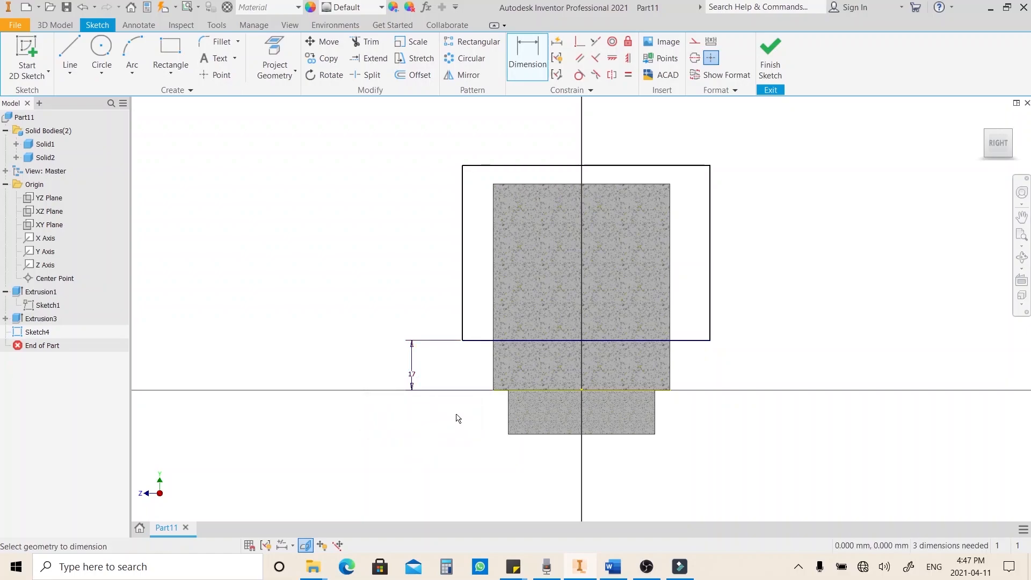
Finish the sketch and set up an asymmetric cut extrusion of its rectangle through the block, with Distance A at about 38 mm
{"action": "key", "text": "e"}
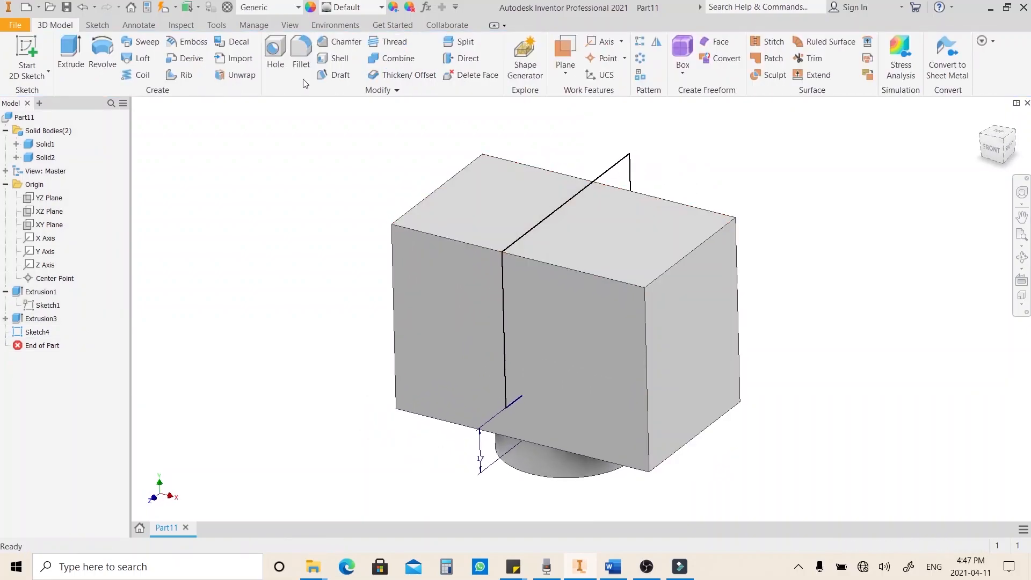
{"action": "left_click", "coordinate": [79, 47]}
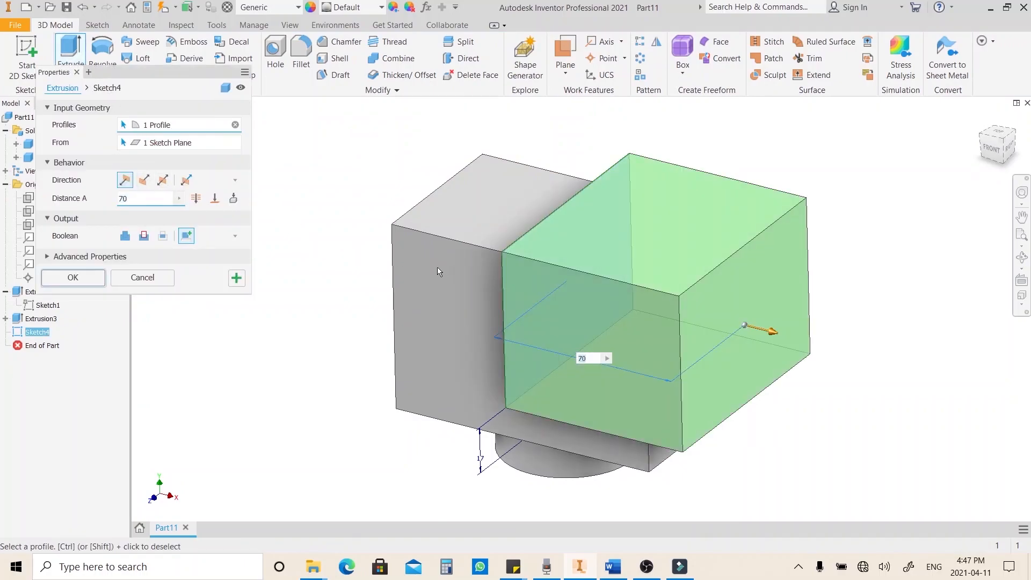
{"action": "left_click", "coordinate": [186, 180]}
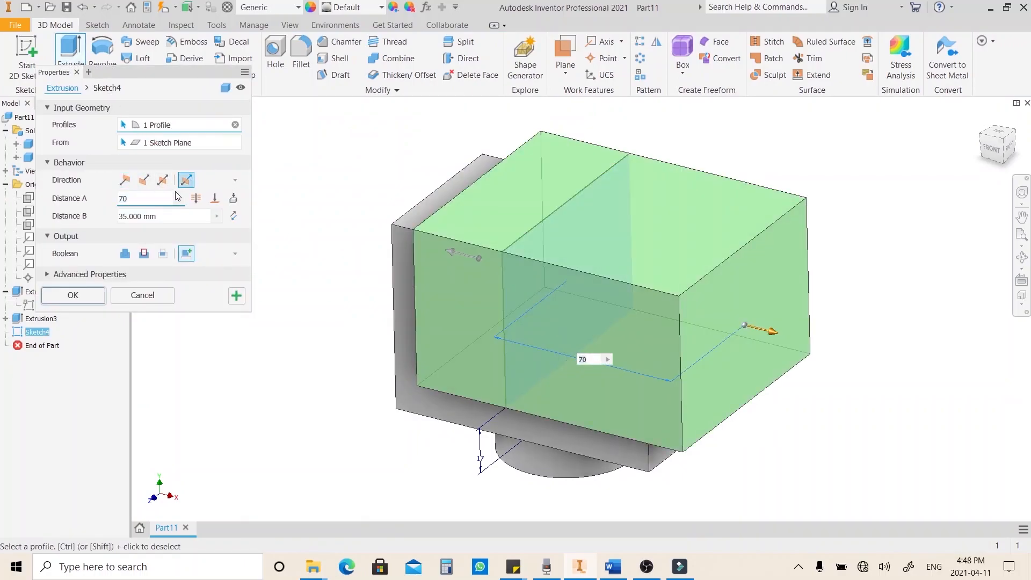
{"action": "left_click", "coordinate": [144, 254]}
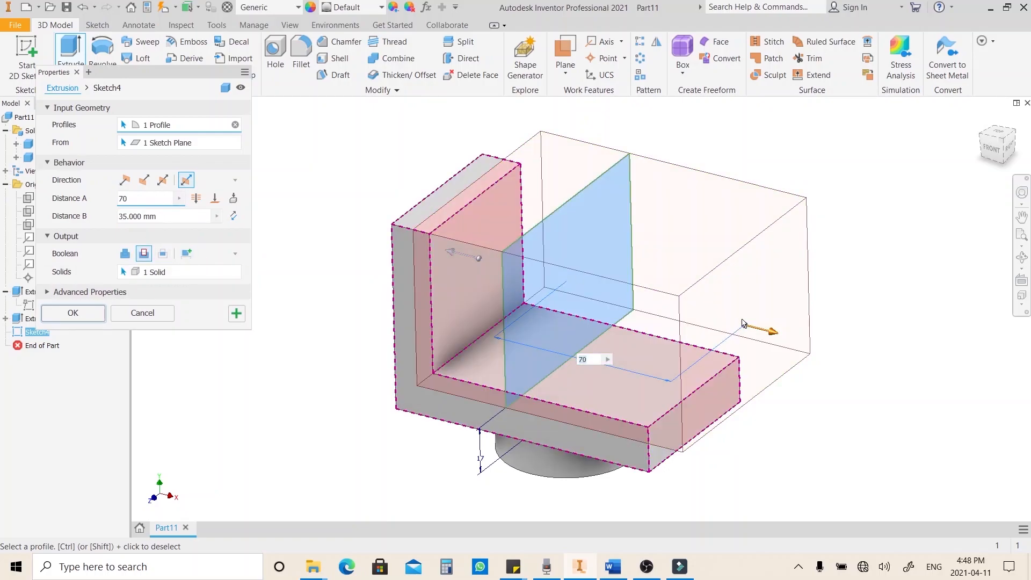
{"action": "left_click_drag", "start_coordinate": [773, 333], "coordinate": [691, 307]}
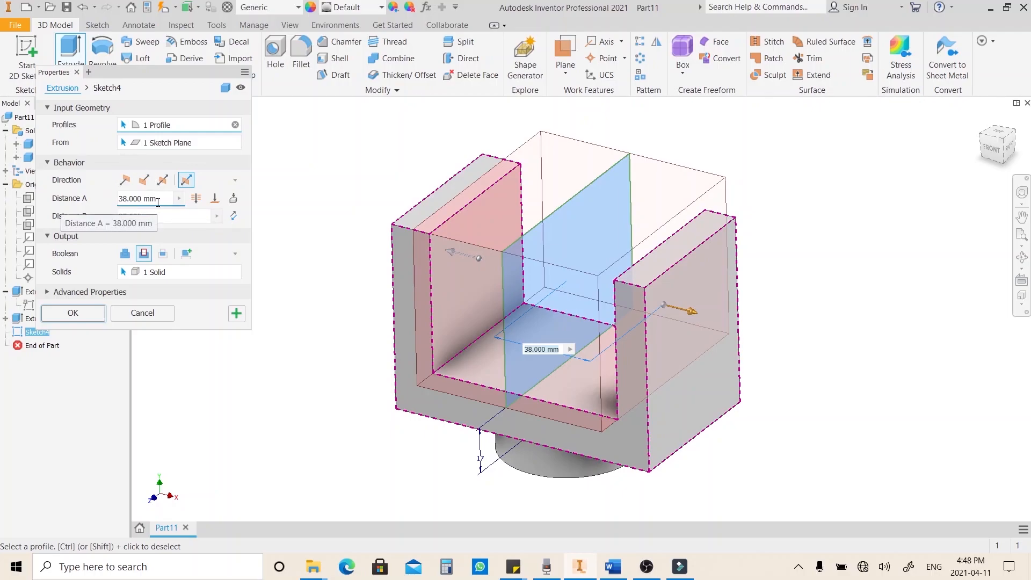
Set the asymmetric cut to 35 mm for Distance A and 25 mm for Distance B, and create the channel
{"action": "left_click_drag", "start_coordinate": [162, 202], "coordinate": [116, 206]}
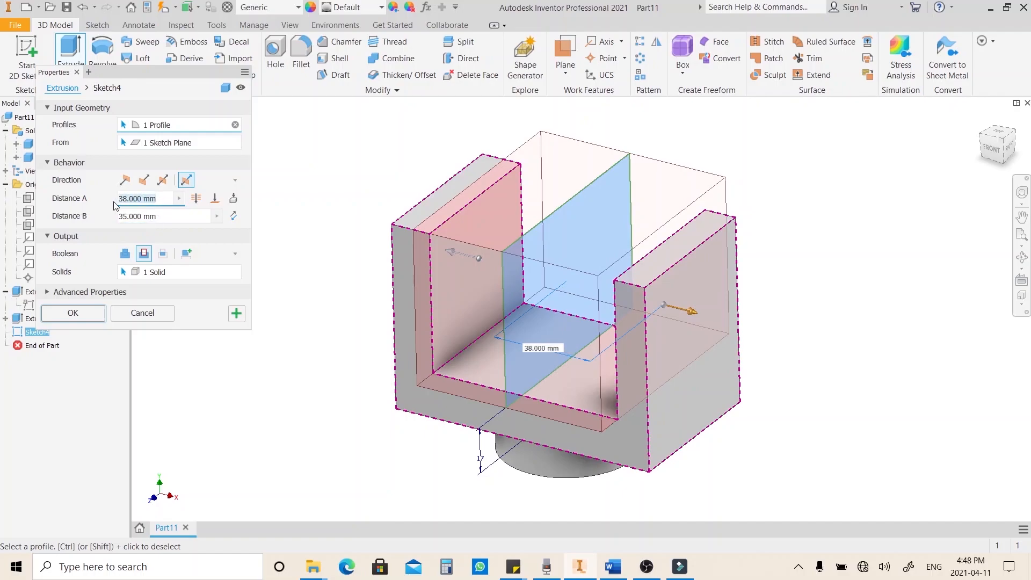
{"action": "type", "text": "35"}
{"action": "left_click", "coordinate": [165, 212]}
{"action": "type", "text": "25"}
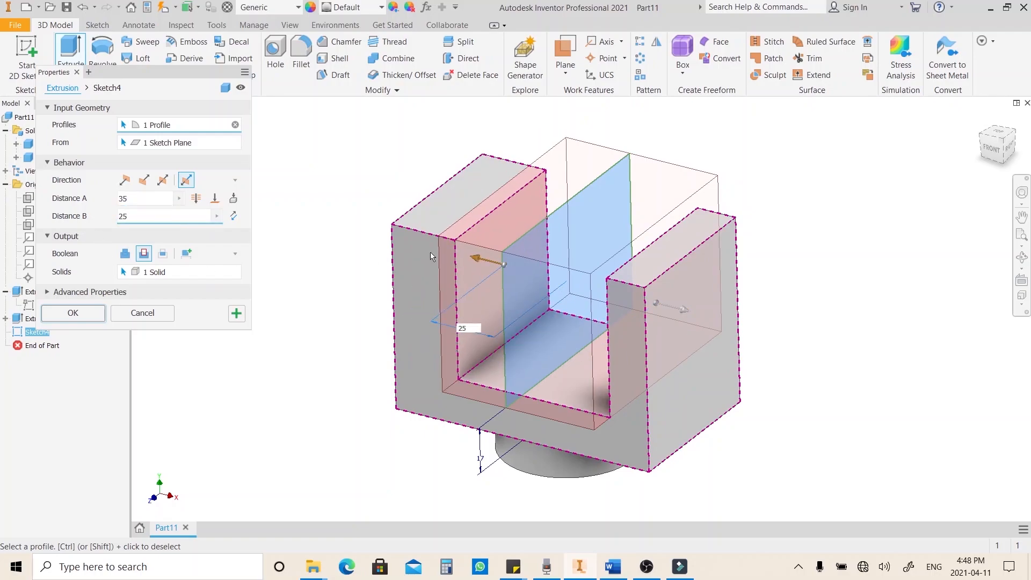
{"action": "left_click", "coordinate": [992, 153]}
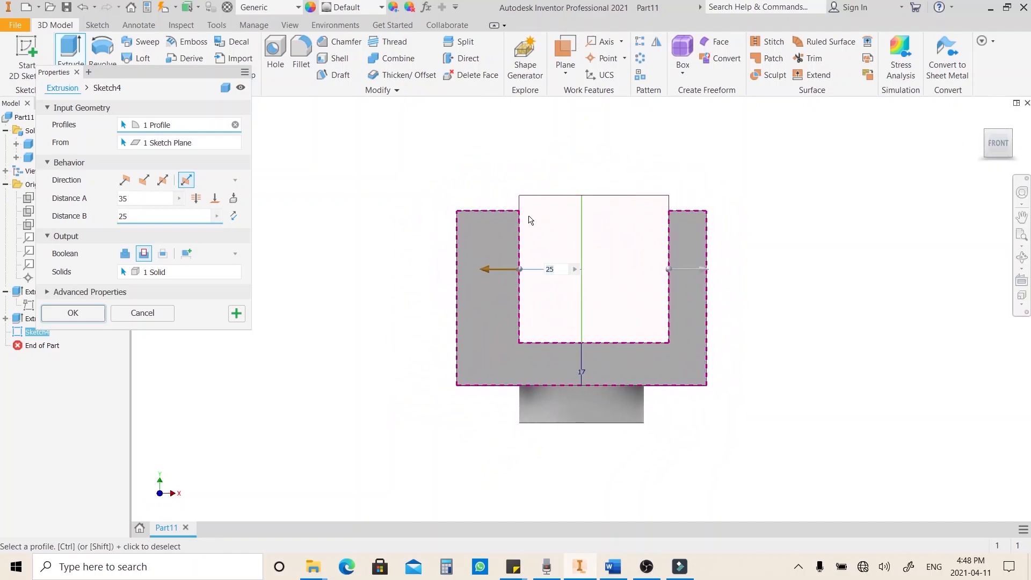
{"action": "left_click", "coordinate": [1010, 131]}
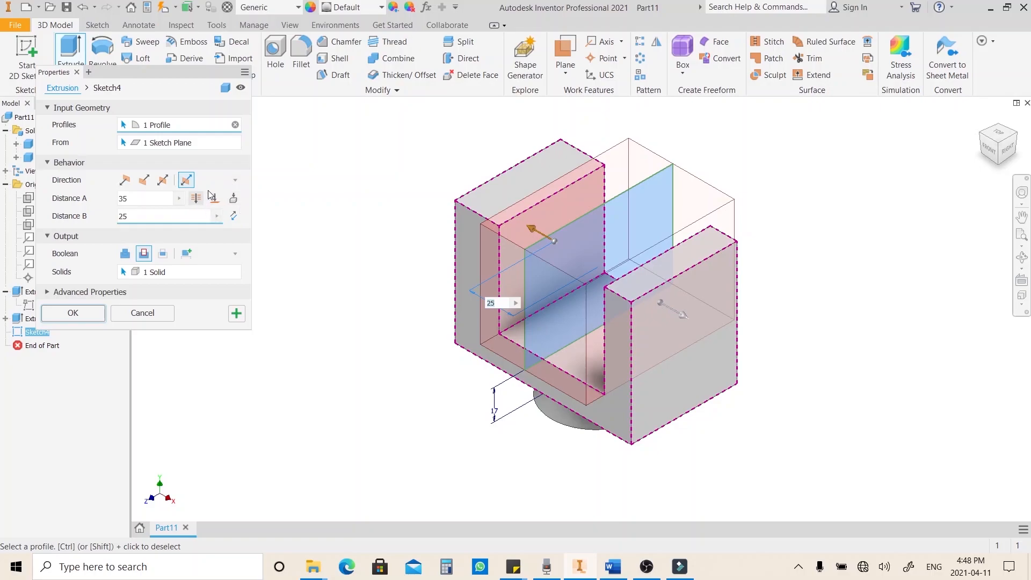
{"action": "left_click", "coordinate": [73, 313]}
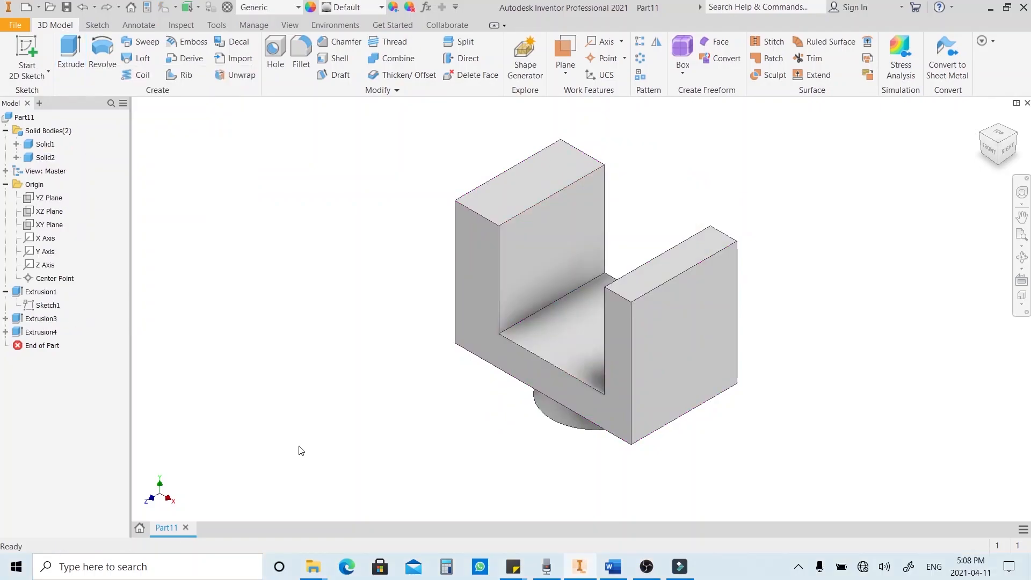
On the outer face of the thinner wall, sketch a closed tapered profile with a centred top edge and short sides about 13 and 15 mm high
{"action": "left_click", "coordinate": [27, 57]}
{"action": "left_click", "coordinate": [676, 342]}
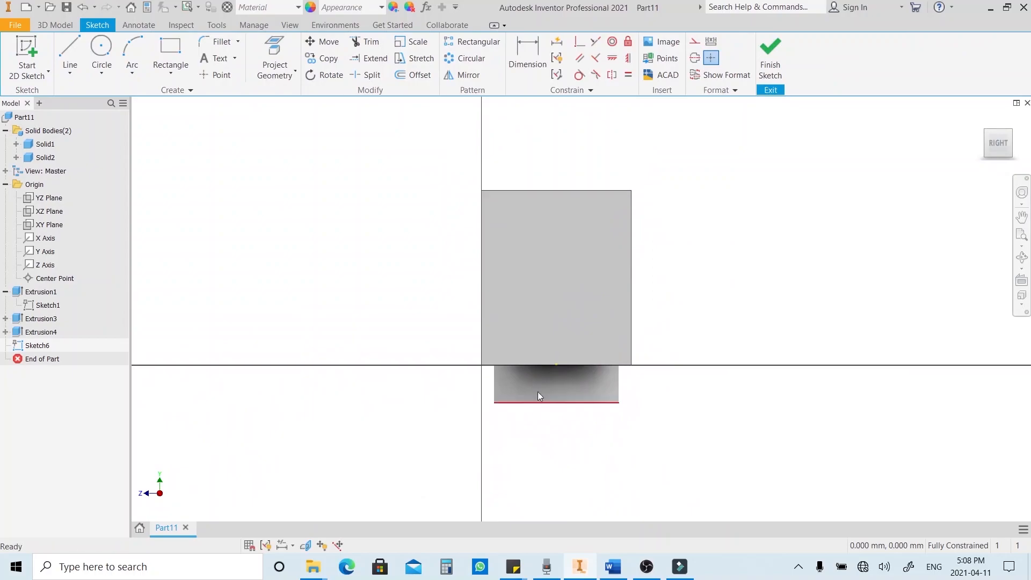
{"action": "left_click", "coordinate": [70, 56]}
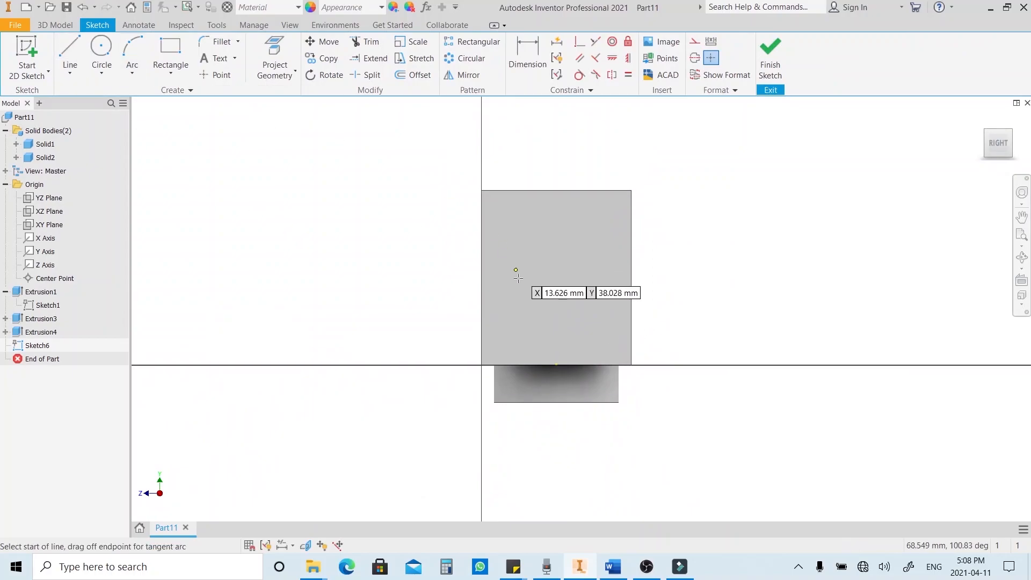
{"action": "left_click", "coordinate": [482, 333]}
{"action": "double_click", "coordinate": [529, 191]}
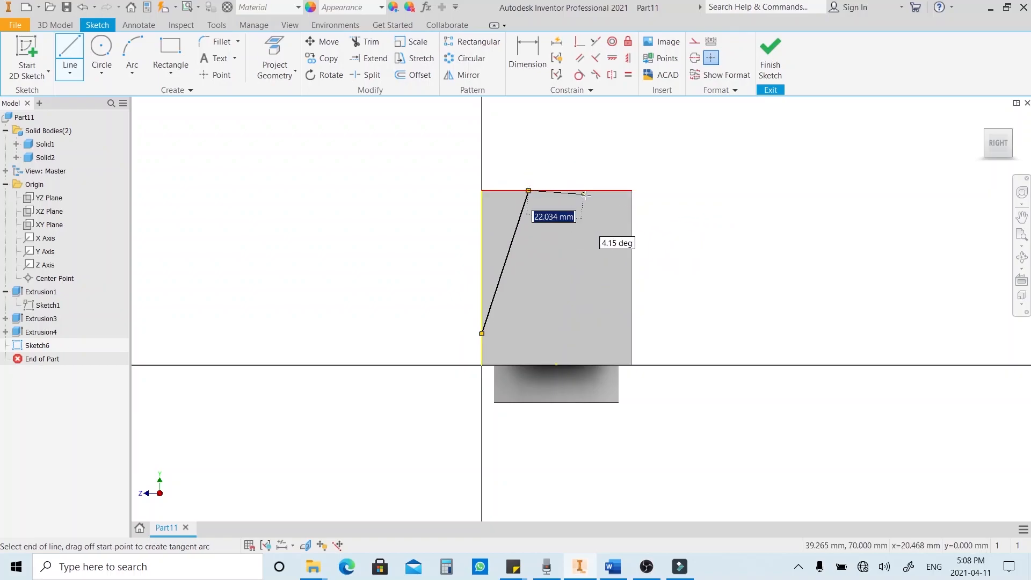
{"action": "left_click", "coordinate": [590, 191]}
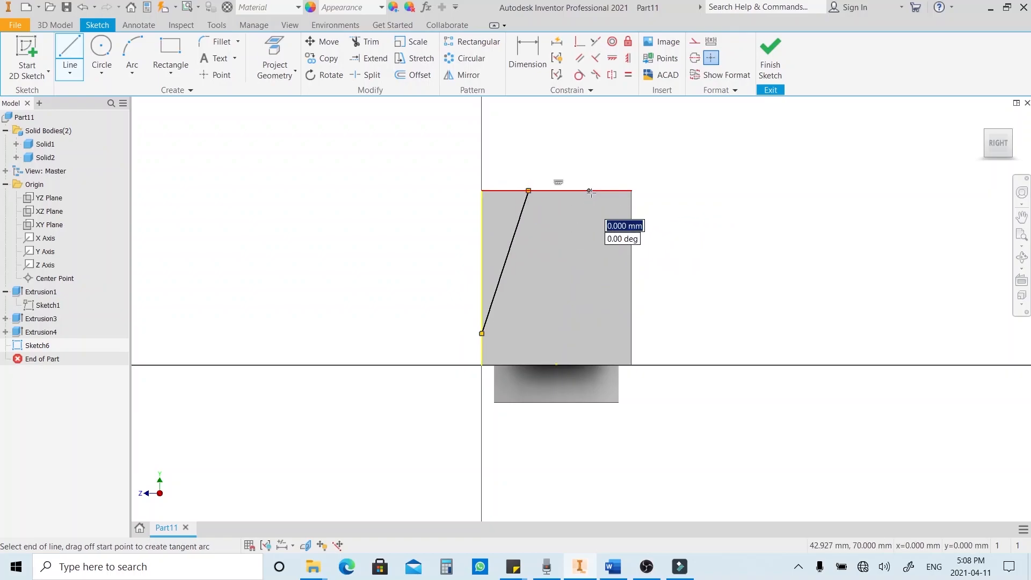
{"action": "left_click", "coordinate": [633, 327]}
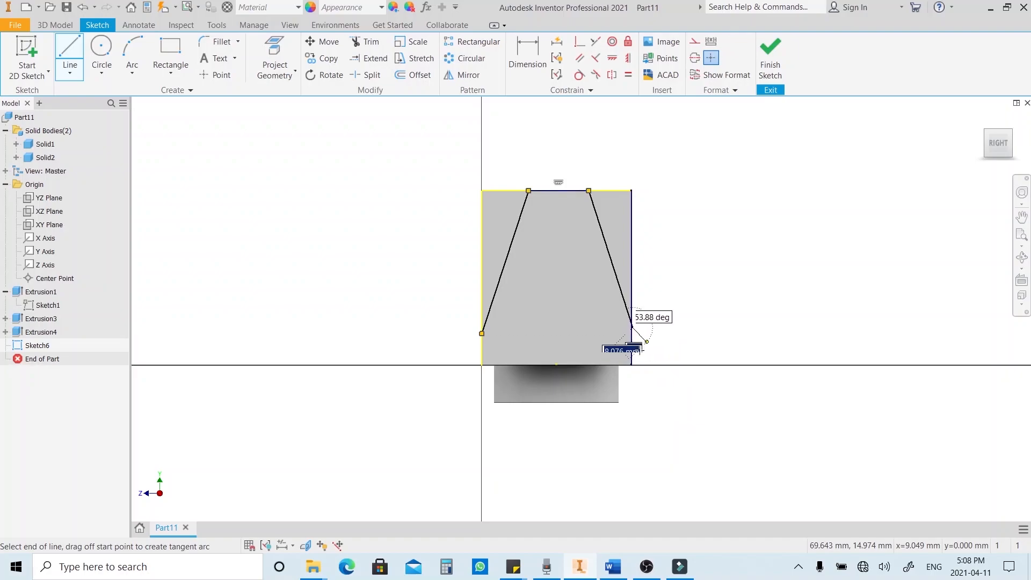
{"action": "left_click", "coordinate": [631, 366]}
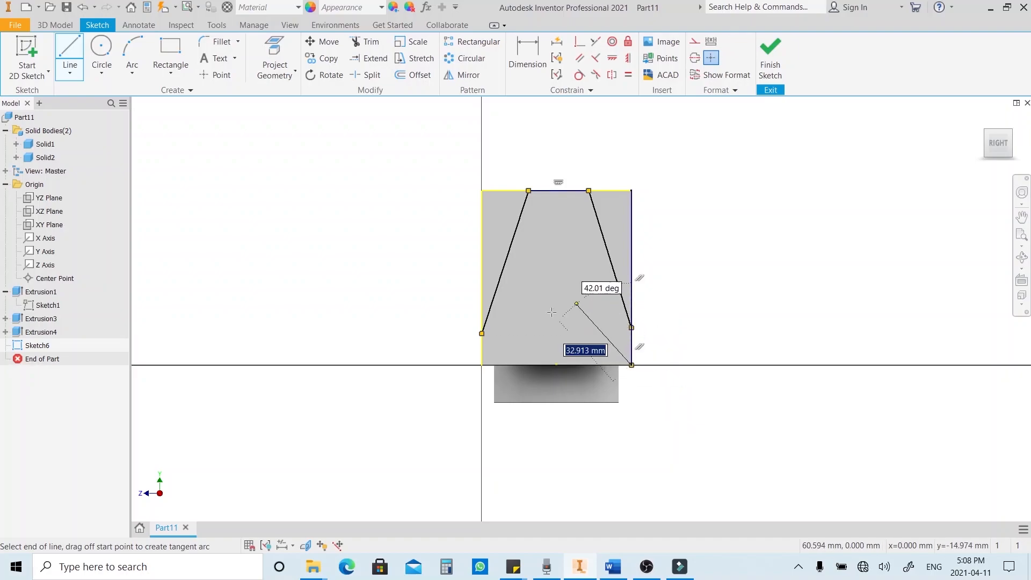
{"action": "left_click", "coordinate": [481, 365]}
{"action": "left_click", "coordinate": [482, 332]}
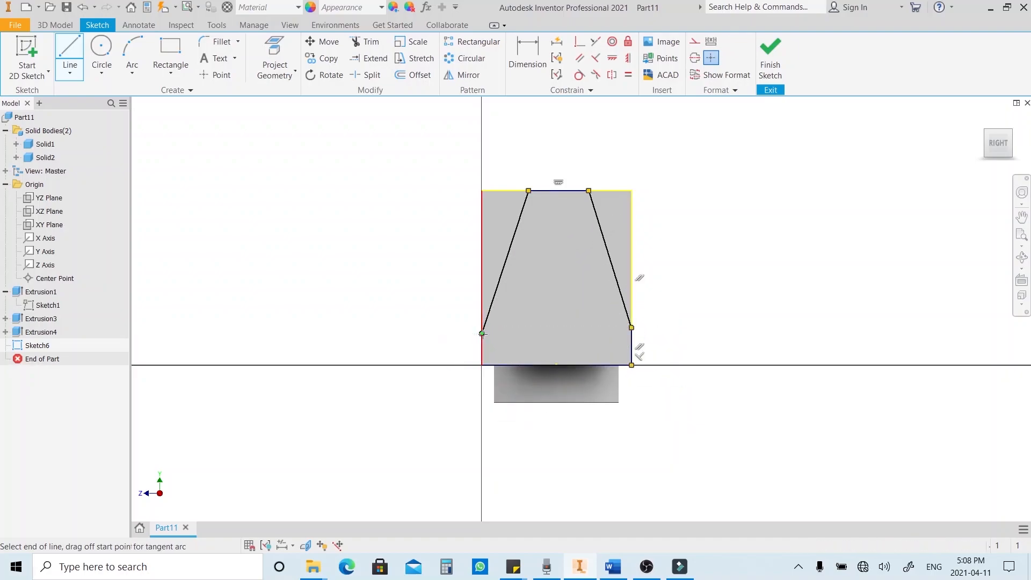
{"action": "key", "text": "Escape"}
Dimension the horizontal extent of both slanted lines as 17 mm, measured inward from the wall's vertical edges
{"action": "key", "text": "d"}
{"action": "left_click", "coordinate": [523, 220]}
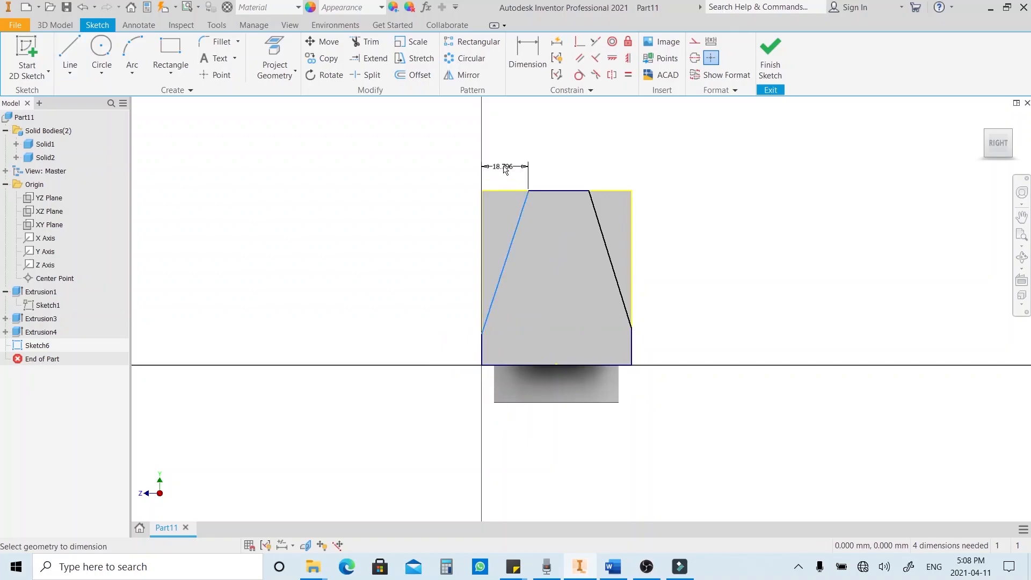
{"action": "left_click", "coordinate": [507, 168]}
{"action": "type", "text": "17"}
{"action": "key", "text": "Return"}
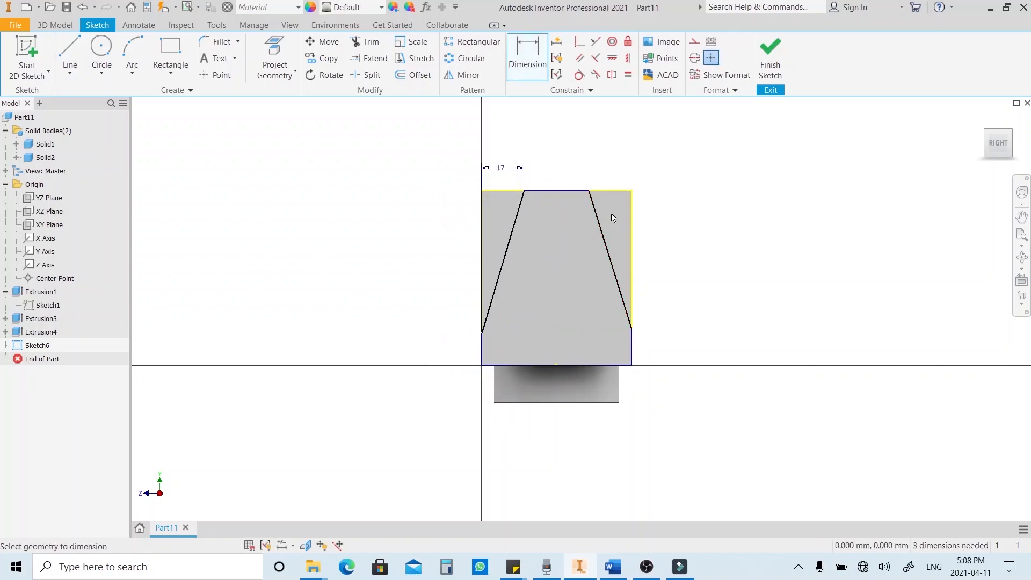
{"action": "left_click", "coordinate": [600, 225]}
{"action": "left_click", "coordinate": [606, 170]}
{"action": "type", "text": "1"}
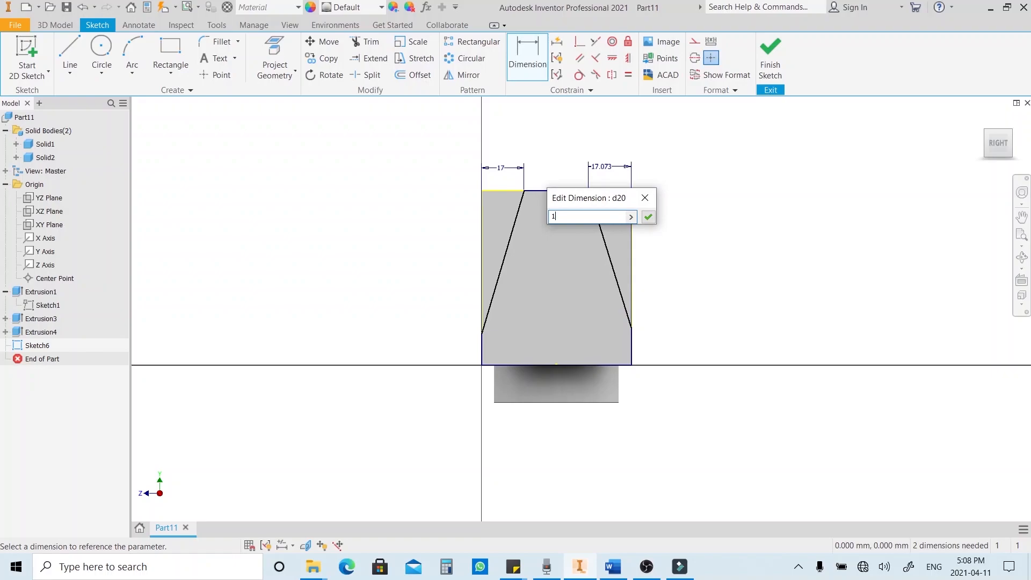
{"action": "type", "text": "7"}
{"action": "key", "text": "Return"}
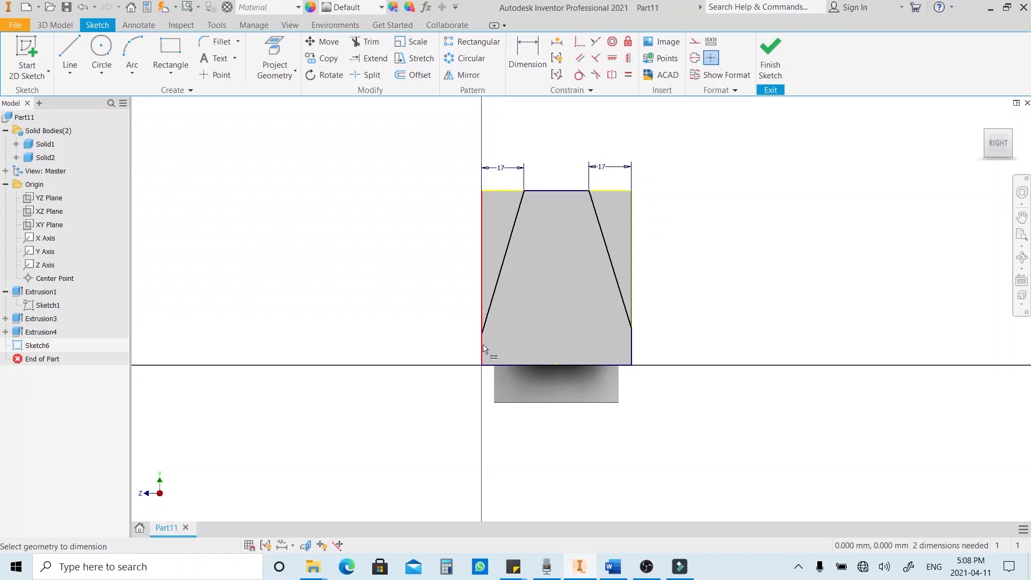
Dimension both short vertical sides of the tapered profile to 17 mm
{"action": "left_click", "coordinate": [483, 348]}
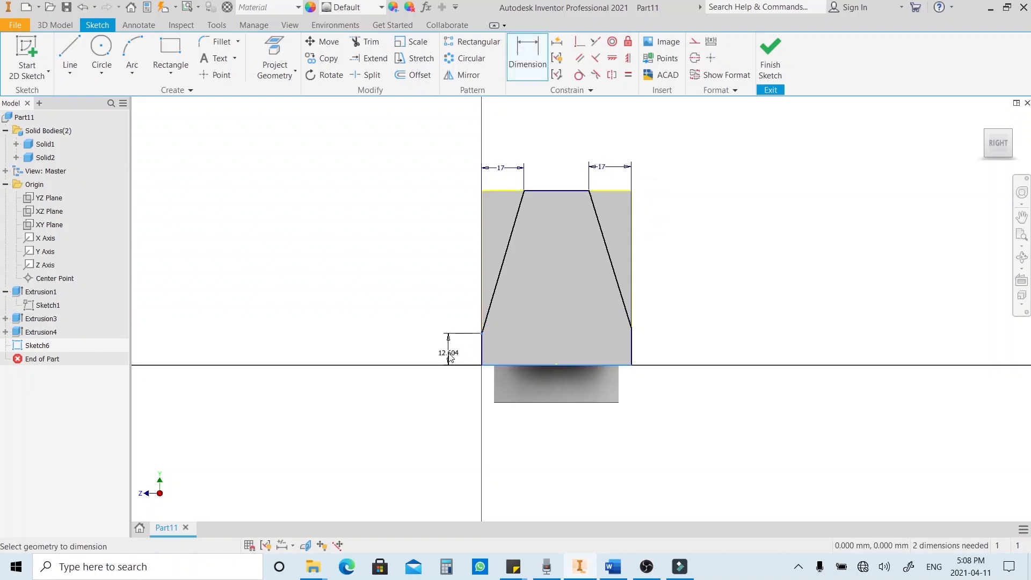
{"action": "left_click", "coordinate": [447, 350]}
{"action": "type", "text": "17"}
{"action": "key", "text": "Return"}
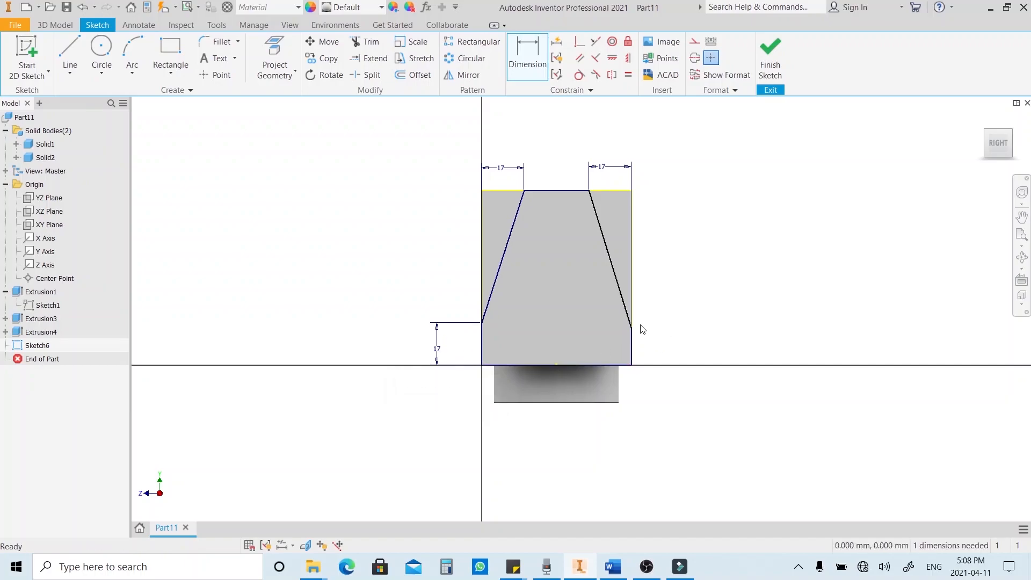
{"action": "left_click", "coordinate": [632, 352]}
{"action": "left_click", "coordinate": [674, 363]}
{"action": "type", "text": "1"}
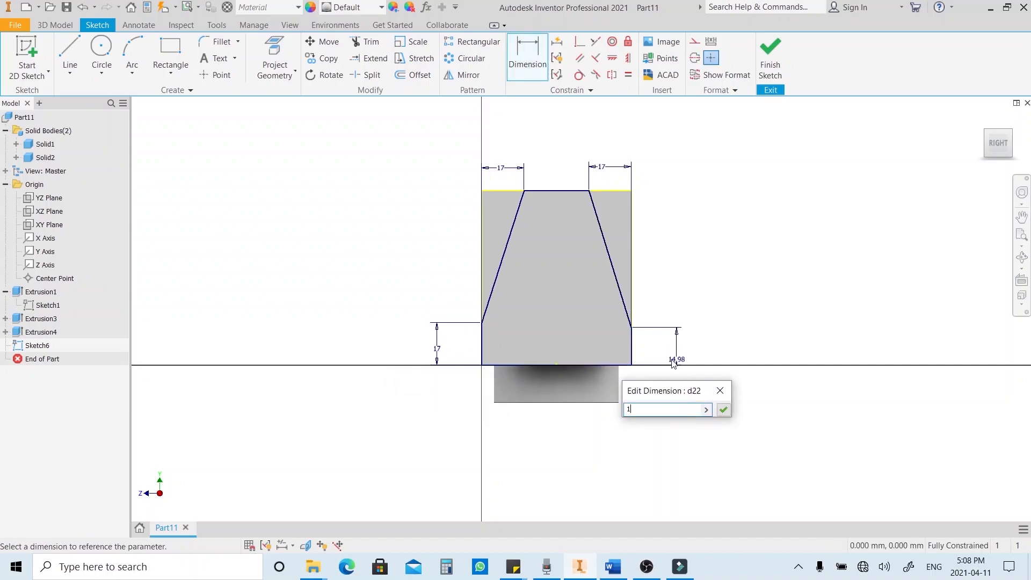
{"action": "type", "text": "7"}
{"action": "key", "text": "Return"}
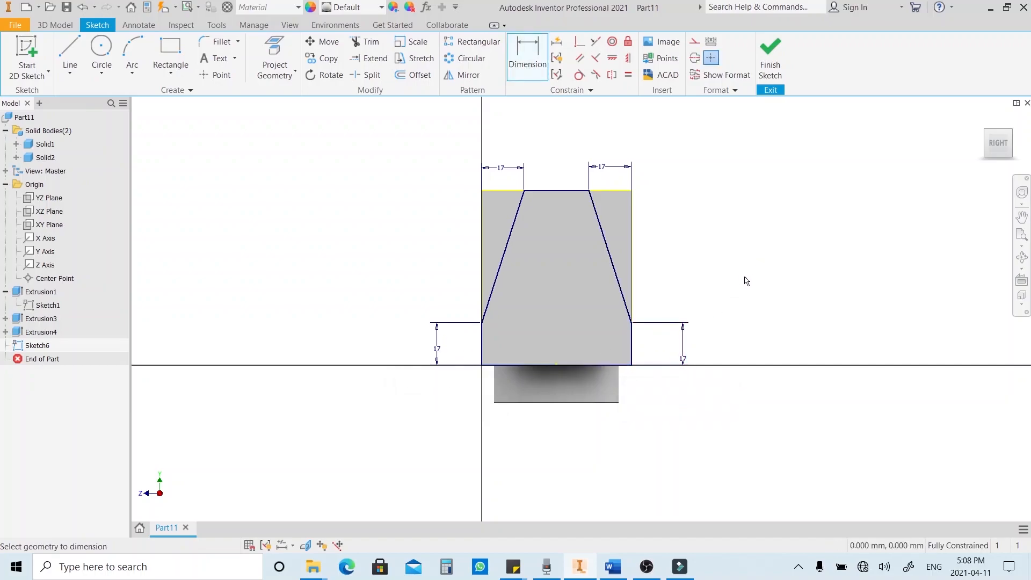
Convert the projected top edge and the adjoining front vertical edge of the wall to construction lines
{"action": "left_click", "coordinate": [986, 133]}
{"action": "middle_click_drag", "start_coordinate": [805, 285], "coordinate": [795, 270], "text": "shift"}
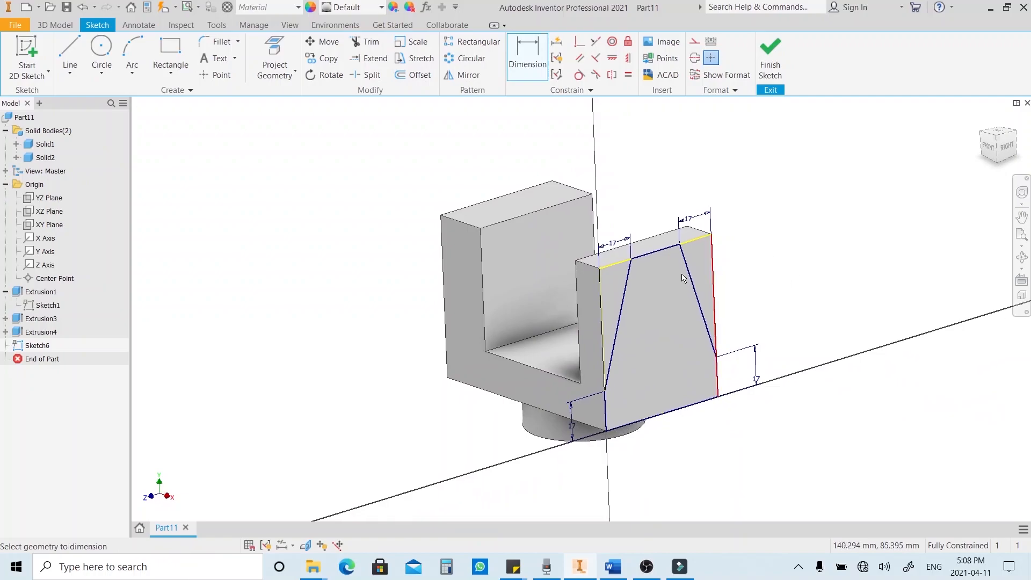
{"action": "scroll", "coordinate": [613, 283], "scroll_direction": "up", "scroll_amount": 3}
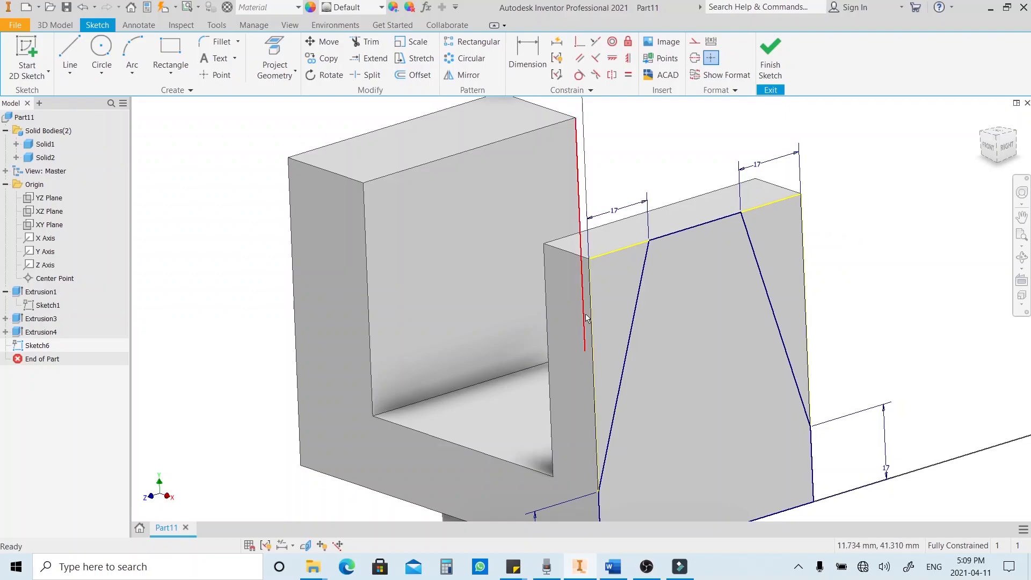
{"action": "scroll", "coordinate": [587, 318], "scroll_direction": "up", "scroll_amount": 3}
{"action": "middle_click_drag", "start_coordinate": [599, 302], "coordinate": [590, 302], "text": "shift"}
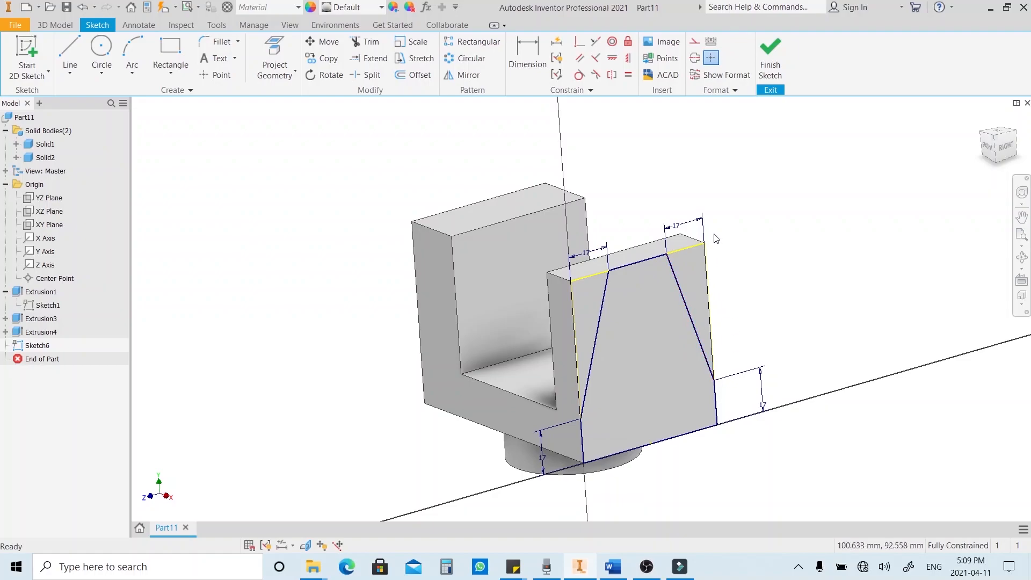
{"action": "left_click_drag", "start_coordinate": [584, 301], "coordinate": [562, 251]}
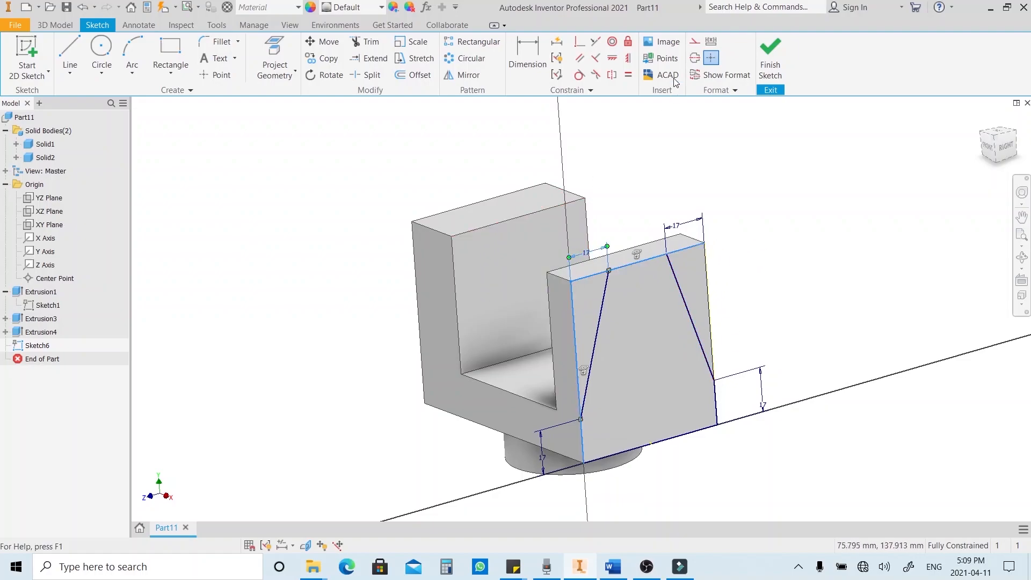
{"action": "left_click", "coordinate": [696, 45]}
{"action": "key", "text": "Escape"}
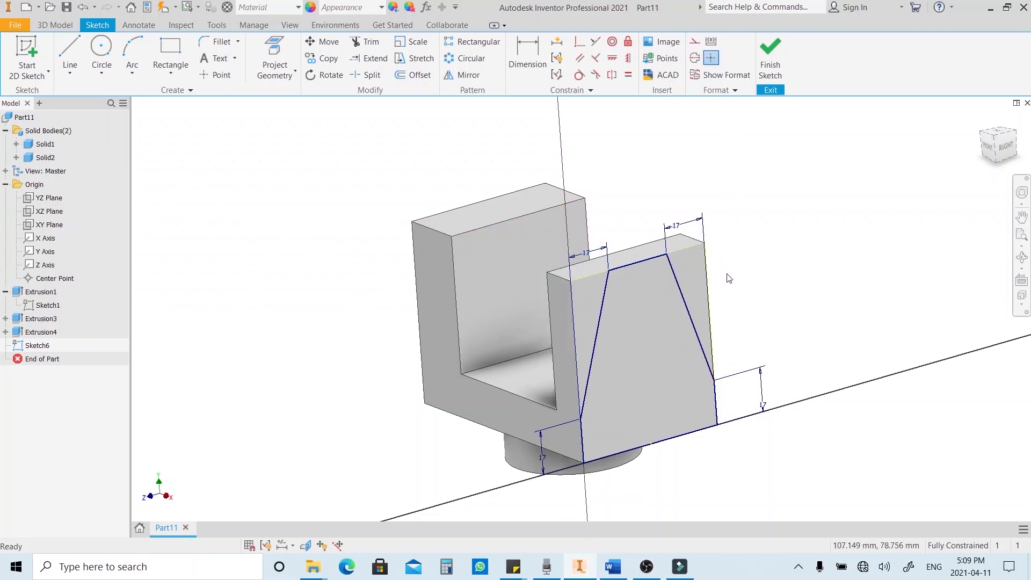
Convert the remaining projected edges around the rear upper corner of the wall to construction lines
{"action": "left_click_drag", "start_coordinate": [739, 264], "coordinate": [690, 213]}
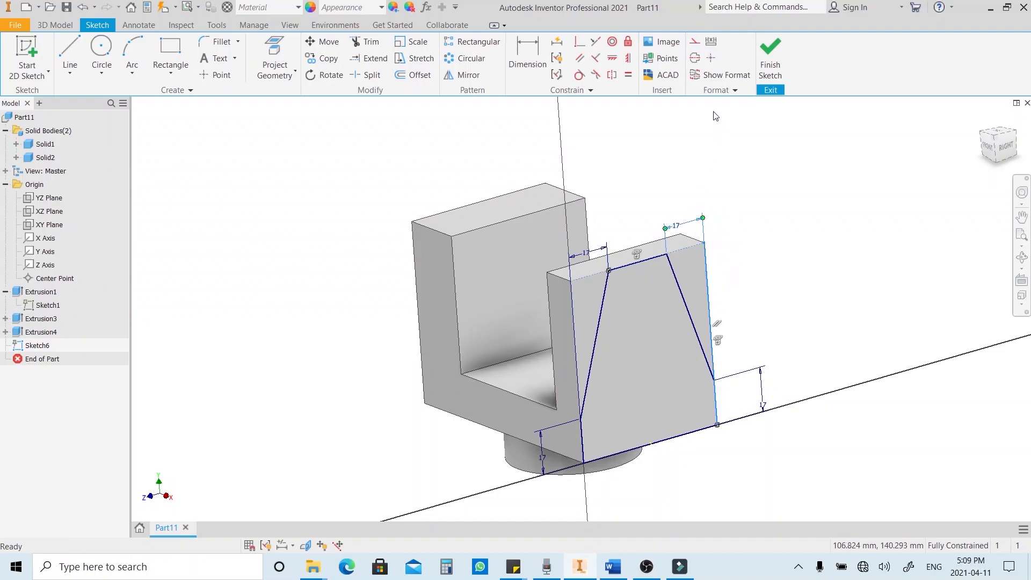
{"action": "left_click", "coordinate": [696, 42]}
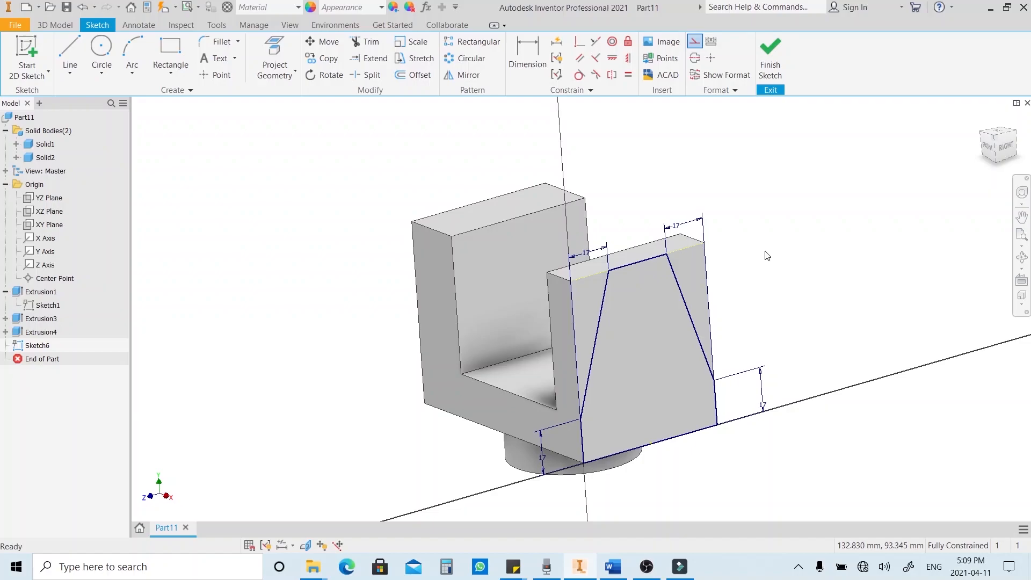
{"action": "left_click", "coordinate": [734, 247]}
{"action": "scroll", "coordinate": [698, 248], "scroll_direction": "up", "scroll_amount": 2}
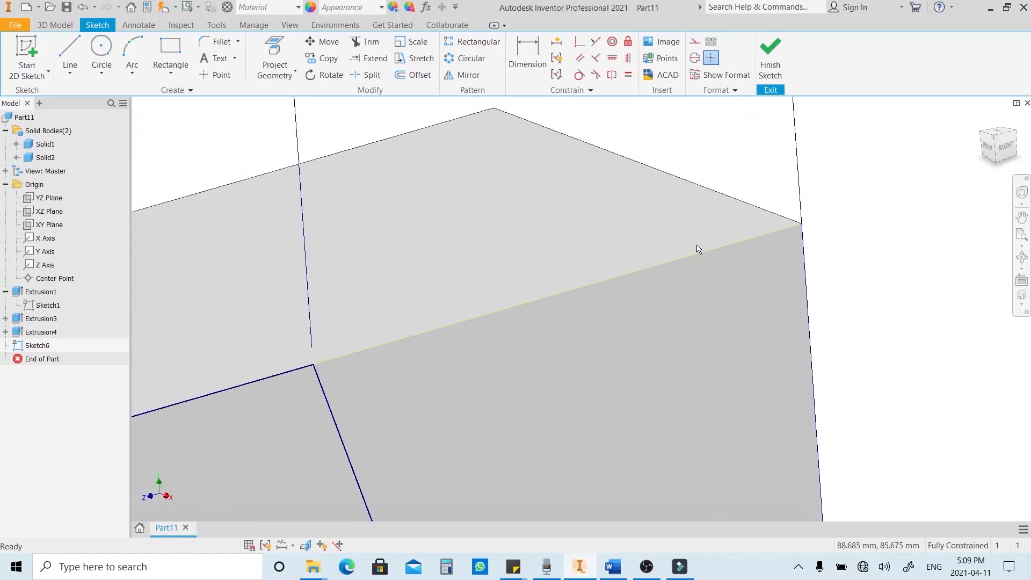
{"action": "scroll", "coordinate": [759, 295], "scroll_direction": "down", "scroll_amount": 4}
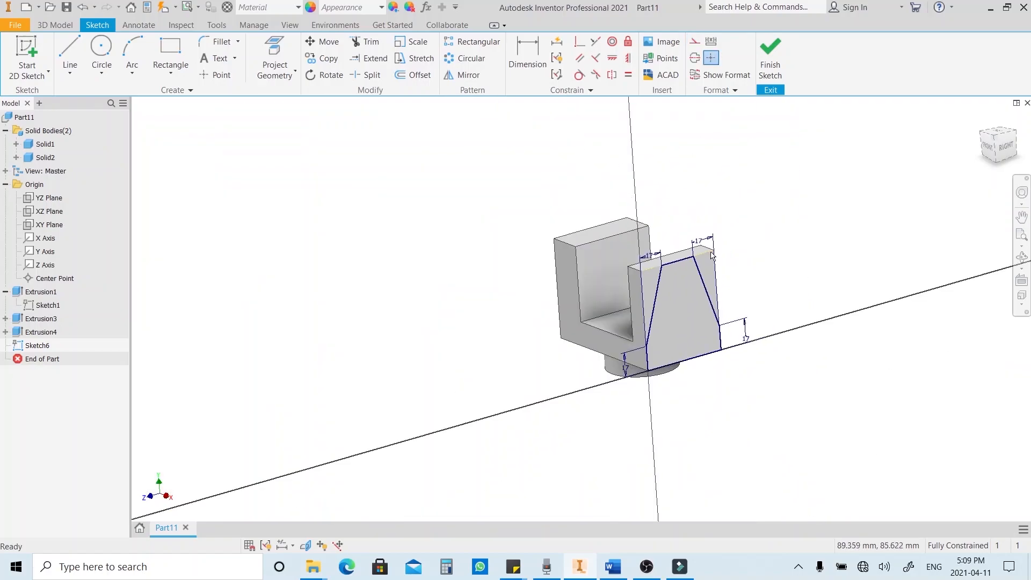
{"action": "scroll", "coordinate": [762, 284], "scroll_direction": "up", "scroll_amount": 2}
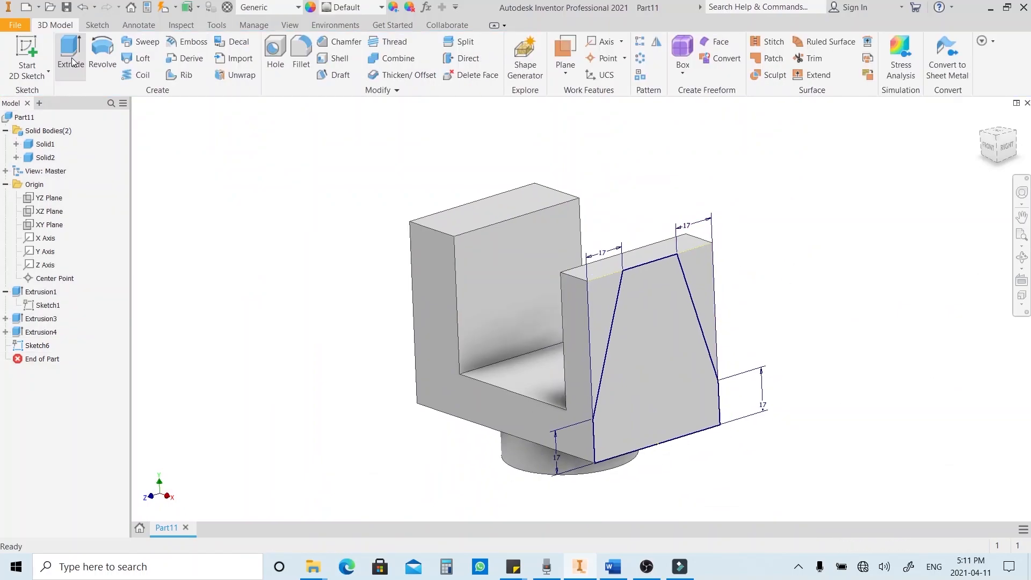
Extrude the tapered profile through the entire part as an intersection, so both walls and the base take its shape
{"action": "left_click", "coordinate": [70, 51]}
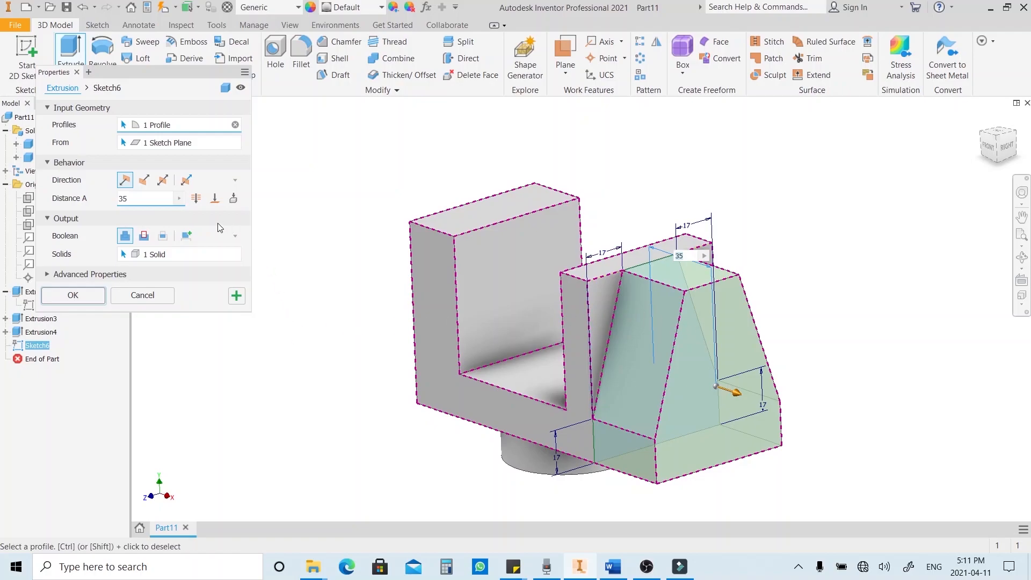
{"action": "left_click", "coordinate": [194, 199]}
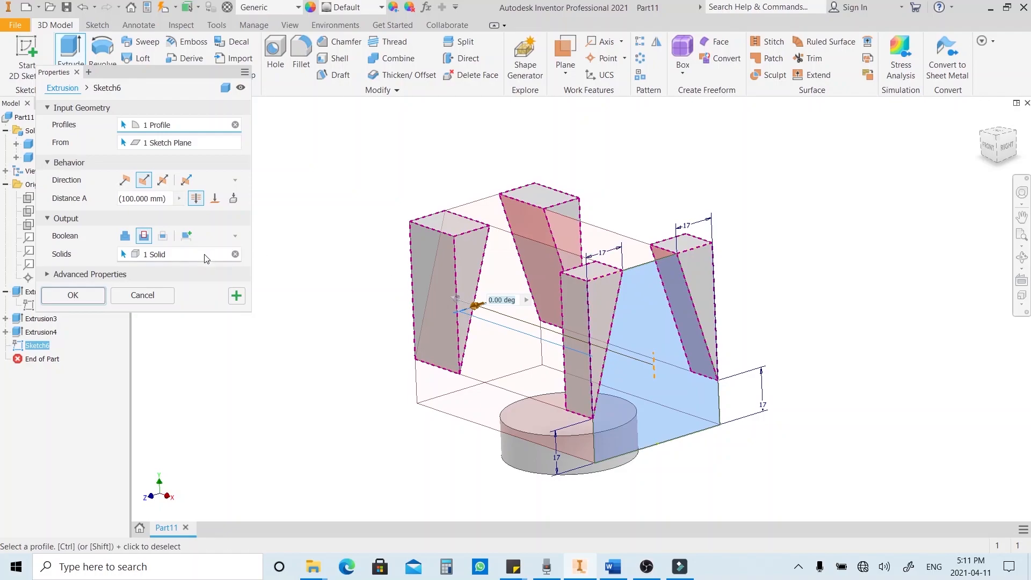
{"action": "left_click", "coordinate": [164, 238]}
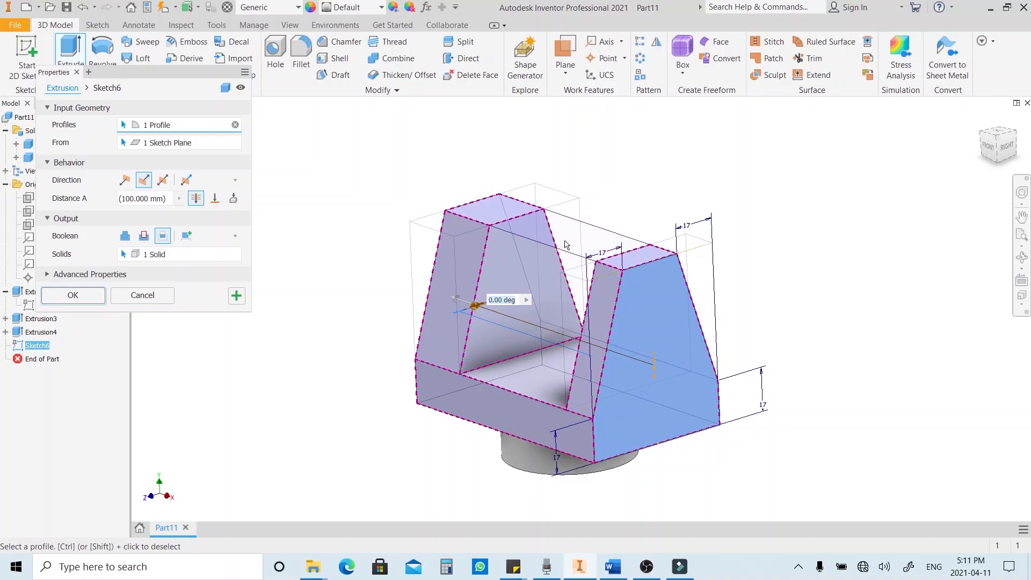
{"action": "left_click", "coordinate": [73, 295]}
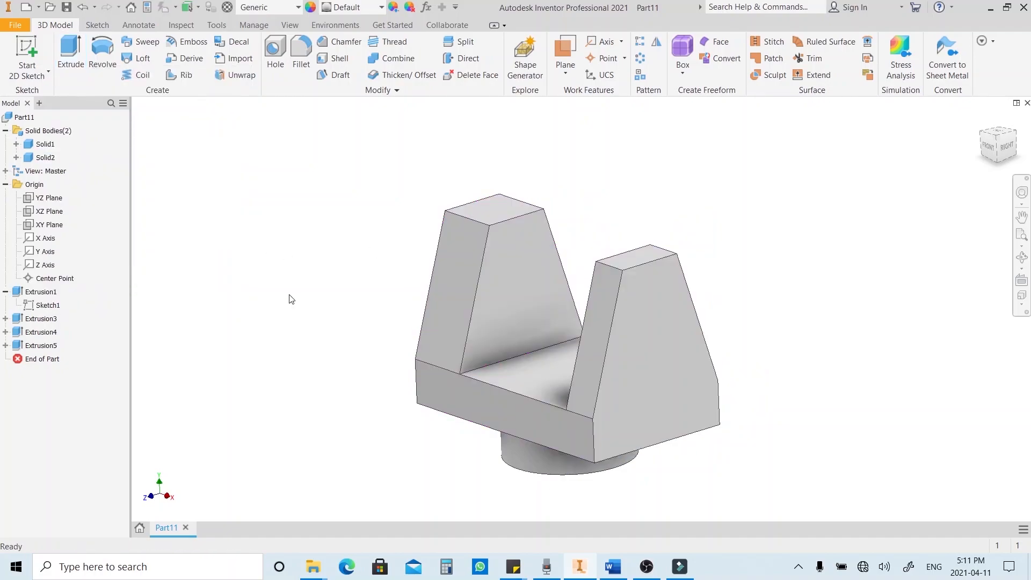
Start a sketch on the XY plane with sliced graphics and draw a low rectangle resting on the channel floor
{"action": "middle_click_drag", "start_coordinate": [355, 308], "coordinate": [410, 317], "text": "shift"}
{"action": "left_click", "coordinate": [54, 225]}
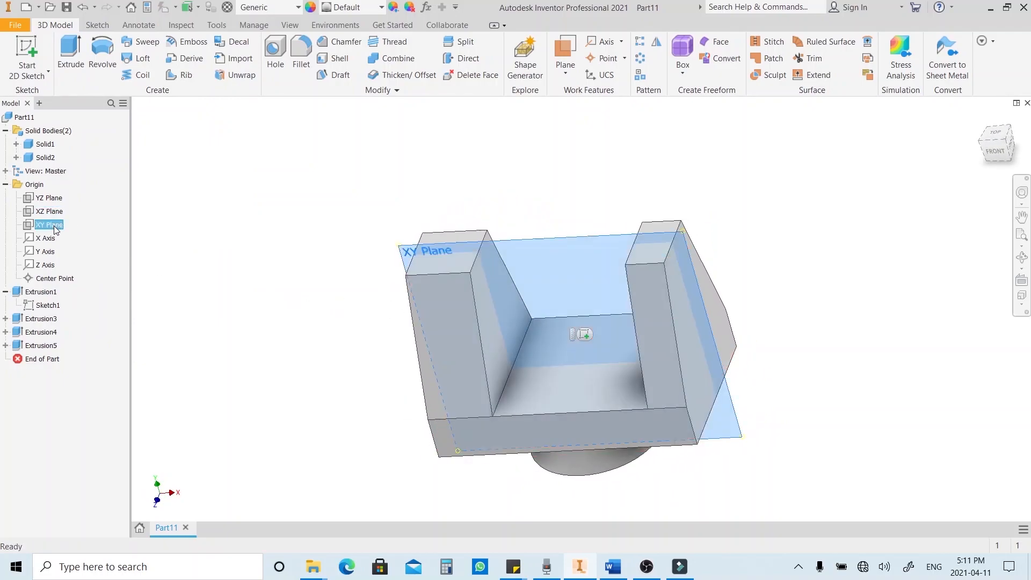
{"action": "left_click", "coordinate": [24, 58]}
{"action": "middle_click_drag", "start_coordinate": [267, 281], "coordinate": [213, 339]}
{"action": "key", "text": "F7"}
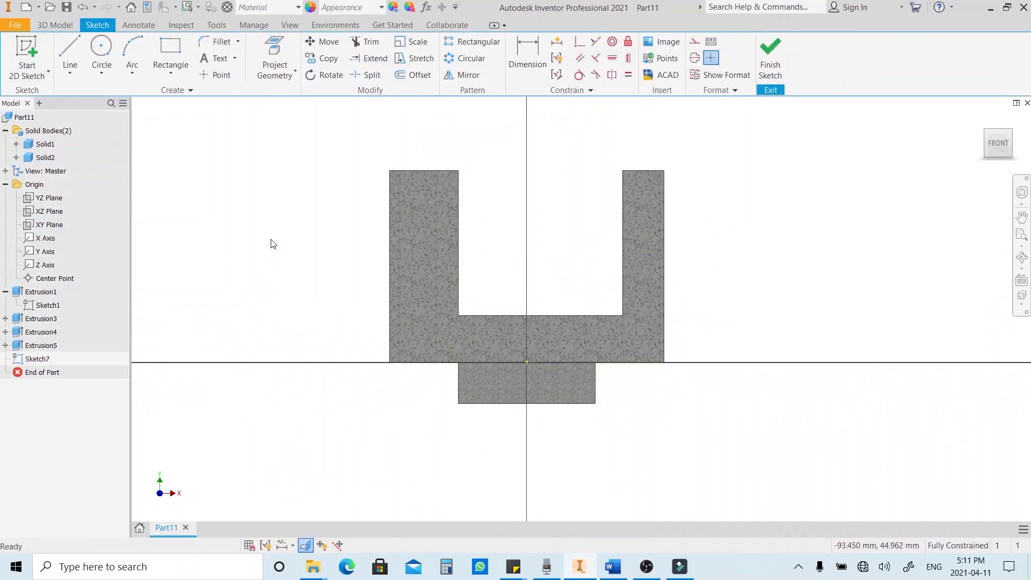
{"action": "key", "text": "r"}
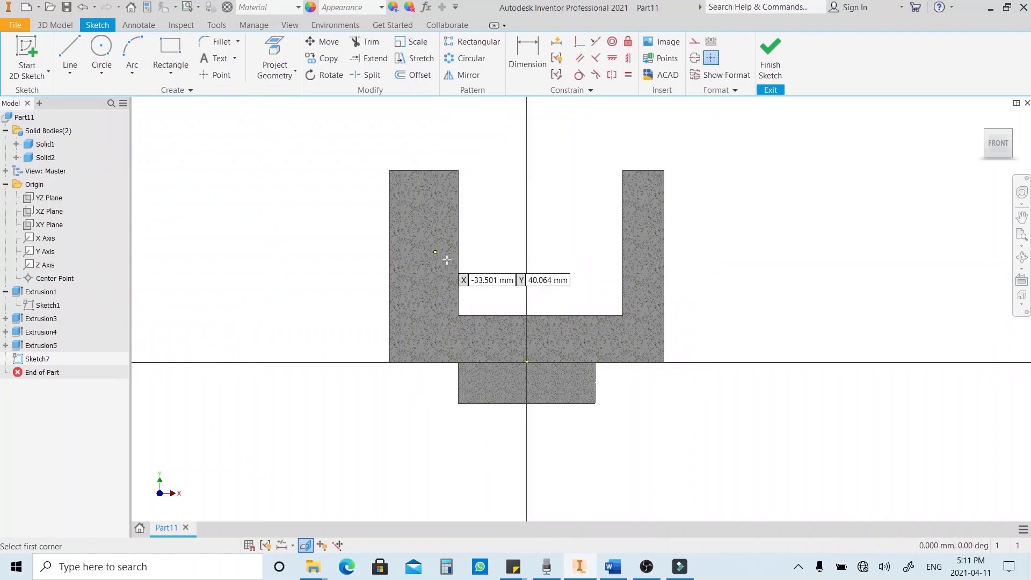
{"action": "scroll", "coordinate": [504, 313], "scroll_direction": "up", "scroll_amount": 3}
{"action": "left_click", "coordinate": [471, 319]}
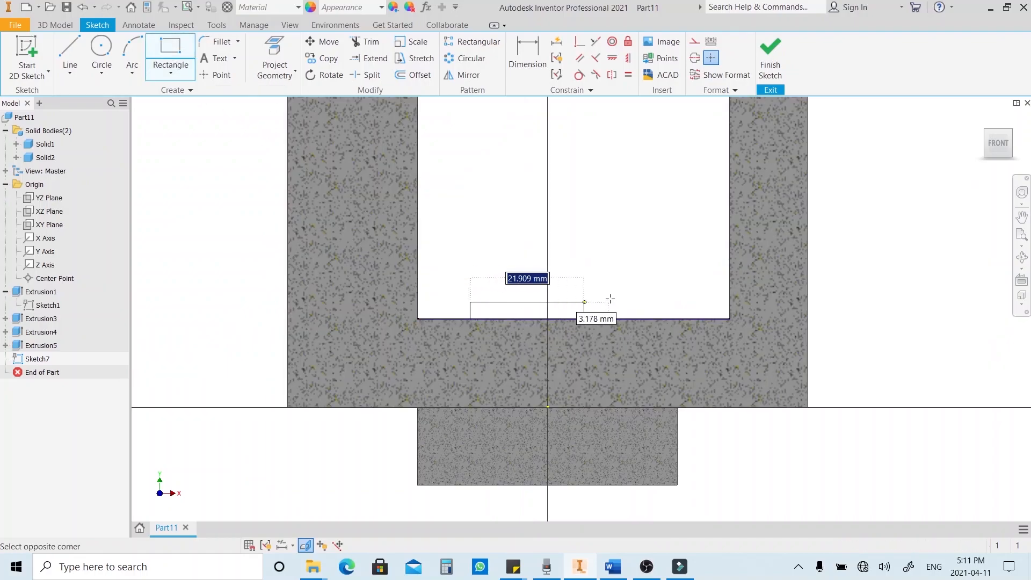
{"action": "left_click", "coordinate": [684, 279]}
{"action": "key", "text": "Escape"}
Dimension the gap between each vertical side of the rectangle and its adjacent channel wall to 10 mm
{"action": "key", "text": "d"}
{"action": "left_click", "coordinate": [416, 288]}
{"action": "left_click", "coordinate": [470, 293]}
{"action": "left_click", "coordinate": [448, 266]}
{"action": "type", "text": "10"}
{"action": "key", "text": "Return"}
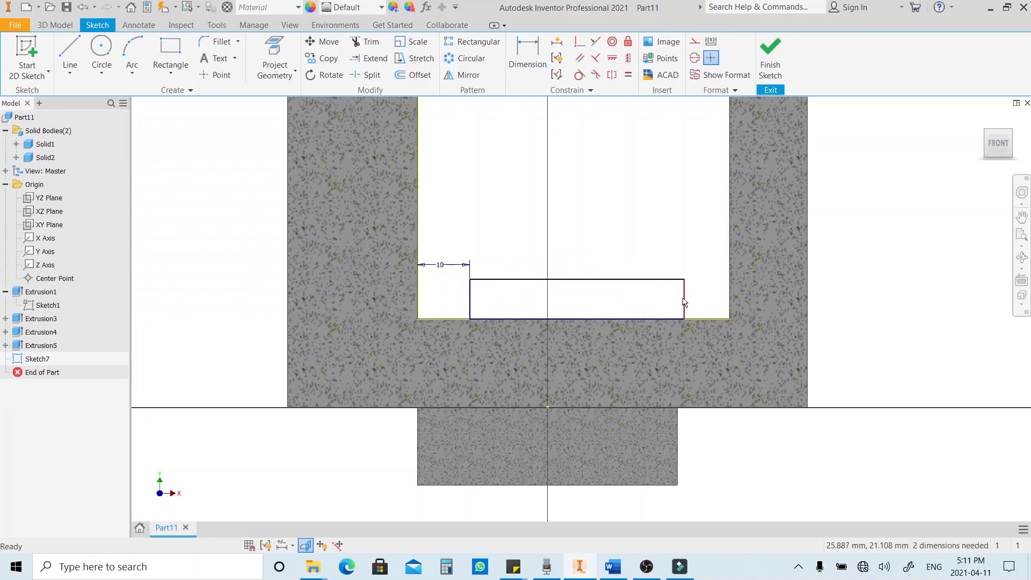
{"action": "left_click", "coordinate": [729, 299]}
{"action": "left_click", "coordinate": [684, 299]}
{"action": "left_click", "coordinate": [704, 265]}
{"action": "type", "text": "10"}
{"action": "key", "text": "Return"}
Dimension the rectangle's height to 7 mm and finish the sketch
{"action": "left_click", "coordinate": [681, 298]}
{"action": "left_click", "coordinate": [692, 300]}
{"action": "type", "text": "7"}
{"action": "key", "text": "Return"}
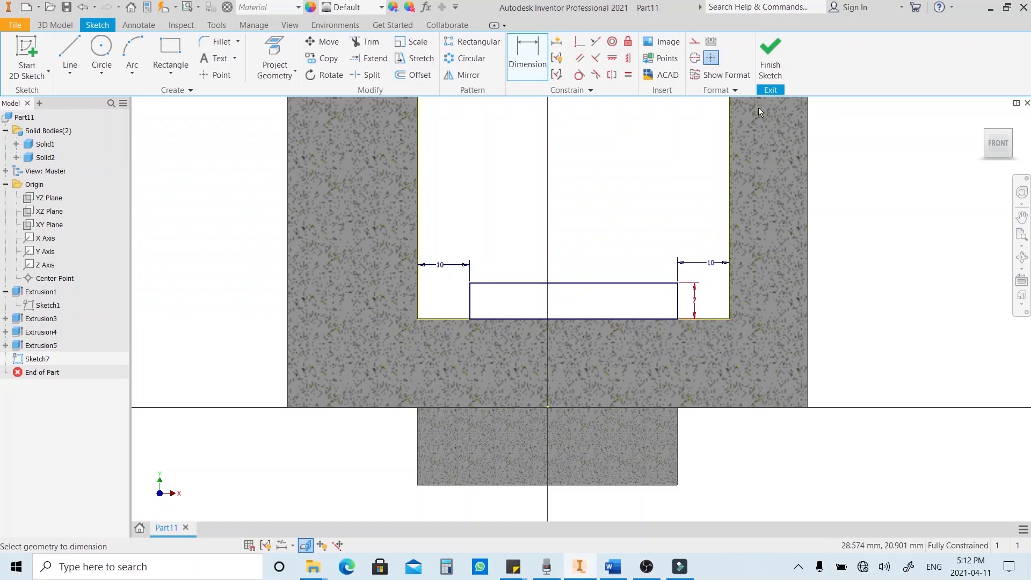
{"action": "left_click", "coordinate": [770, 57]}
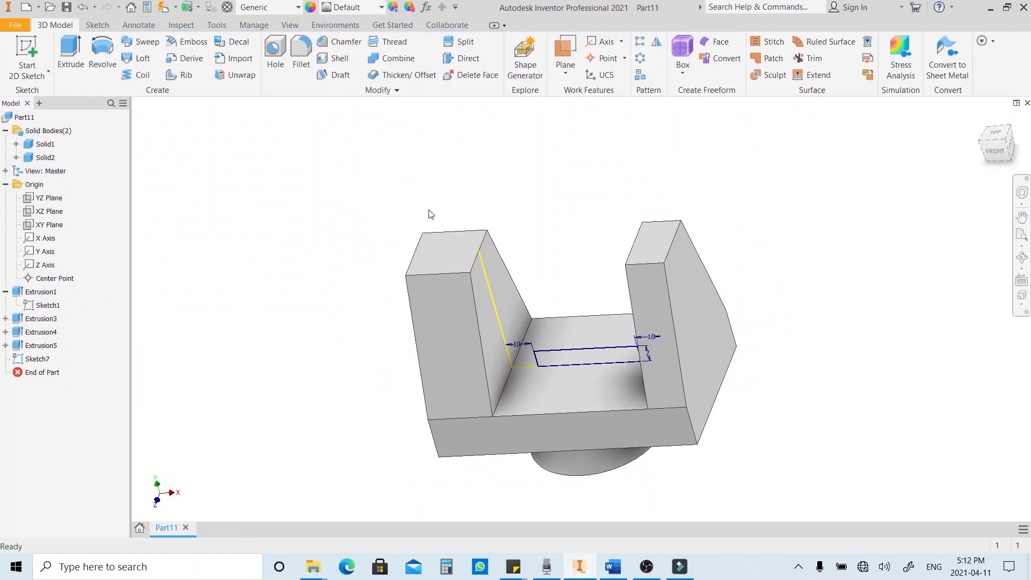
Extrude the rectangle up to the sloped front face of the thicker wall, joined to the channel body
{"action": "left_click", "coordinate": [70, 57]}
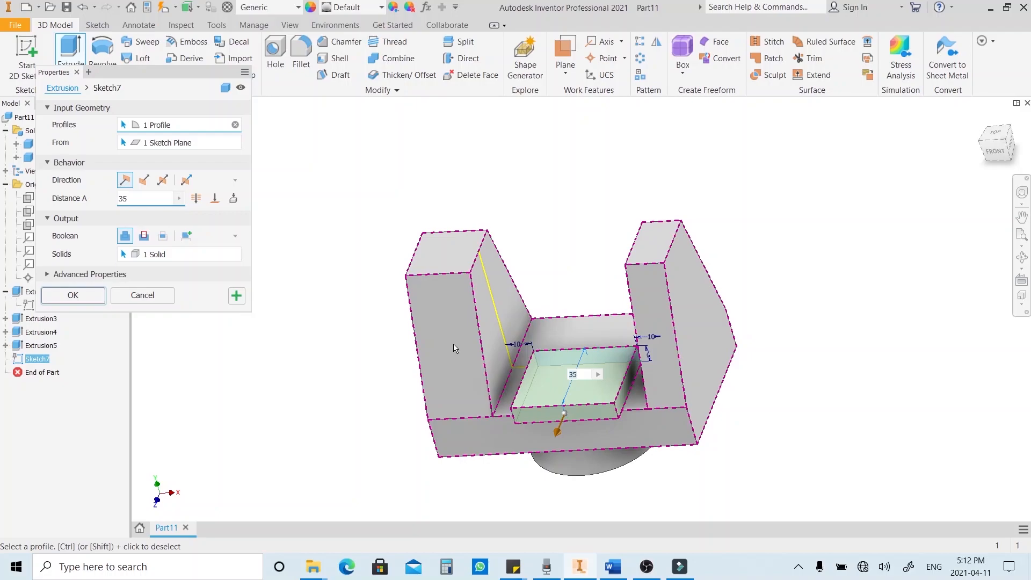
{"action": "left_click", "coordinate": [216, 199]}
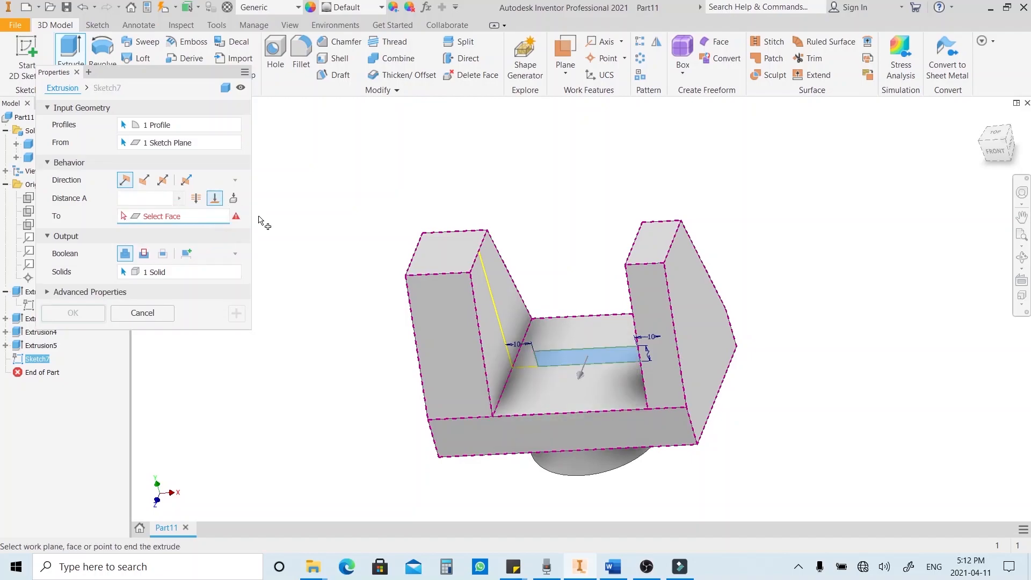
{"action": "left_click", "coordinate": [440, 358]}
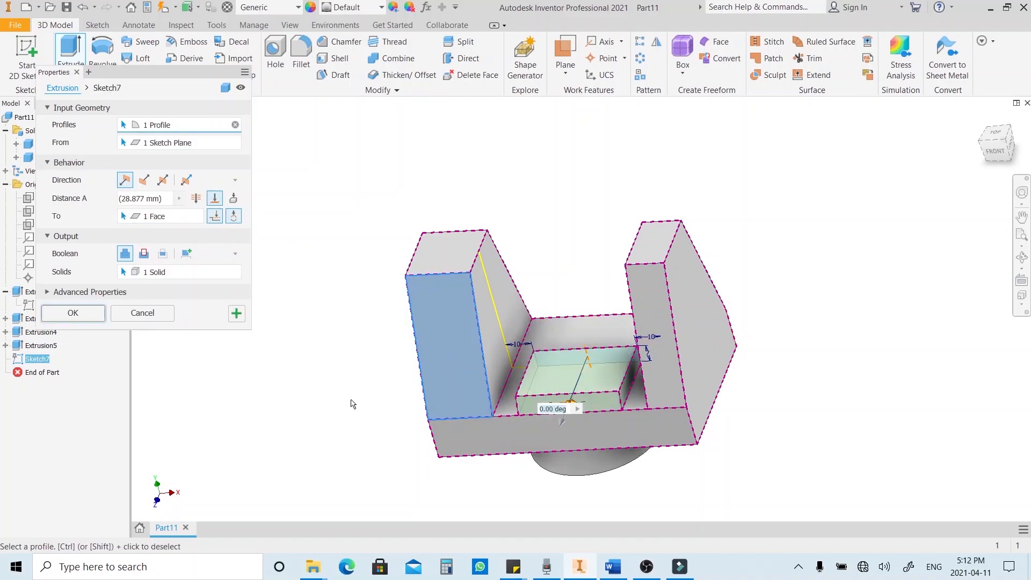
{"action": "left_click", "coordinate": [94, 316]}
{"action": "middle_click_drag", "start_coordinate": [499, 325], "coordinate": [591, 311], "text": "shift"}
{"action": "scroll", "coordinate": [621, 368], "scroll_direction": "up", "scroll_amount": 3}
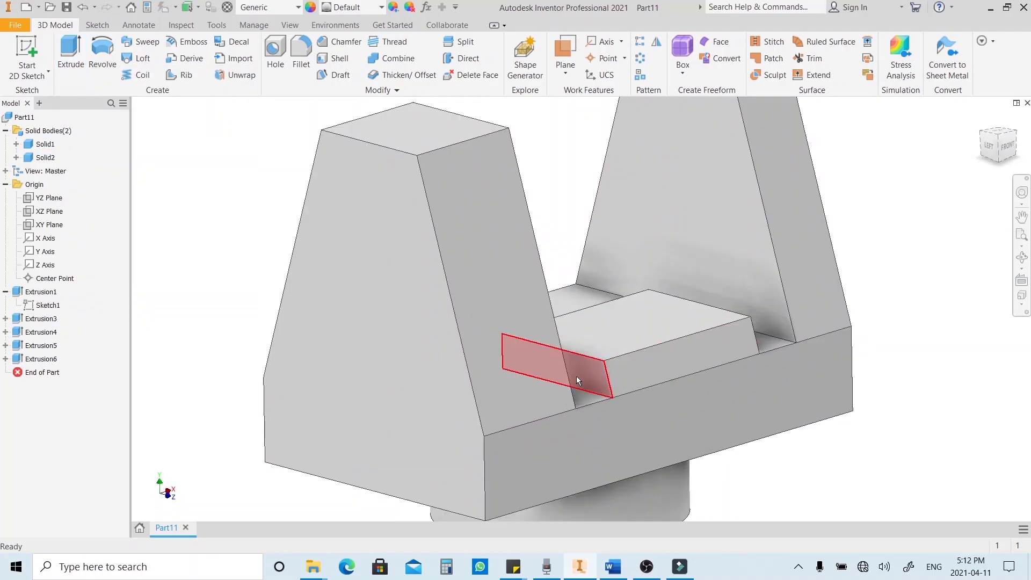
{"action": "mouse_move", "coordinate": [665, 349]}
{"action": "middle_mouse_down", "text": "shift"}
{"action": "mouse_move", "coordinate": [739, 358]}
{"action": "mouse_move", "coordinate": [675, 346]}
{"action": "mouse_move", "coordinate": [665, 363]}
{"action": "middle_mouse_up", "text": "shift"}
{"action": "scroll", "coordinate": [665, 363], "scroll_direction": "down", "scroll_amount": 3}
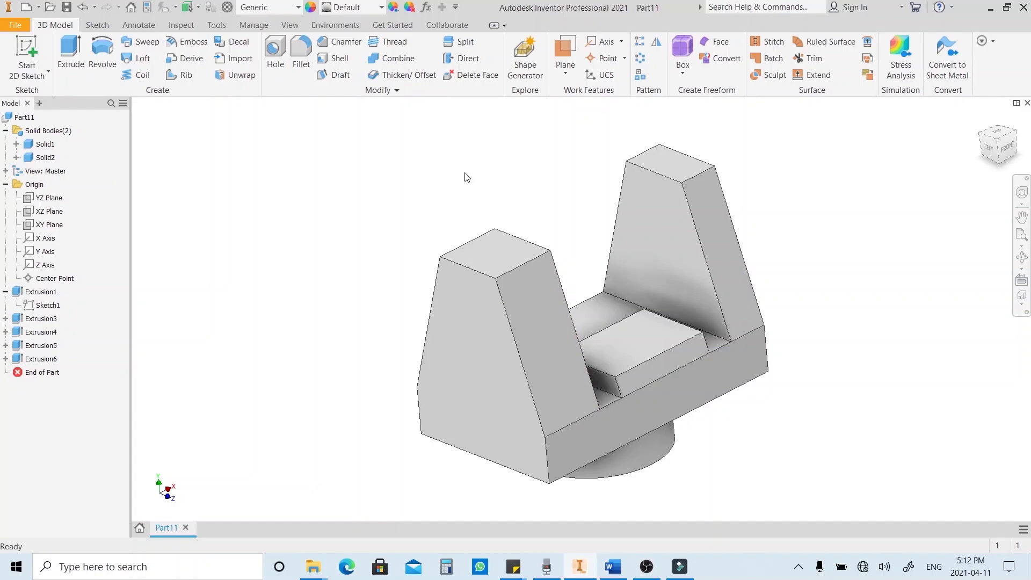
Sketch an upright rectangle on the thinner wall's inner face, rising from the channel floor near the wall's centre, and finish the sketch
{"action": "left_click", "coordinate": [28, 51]}
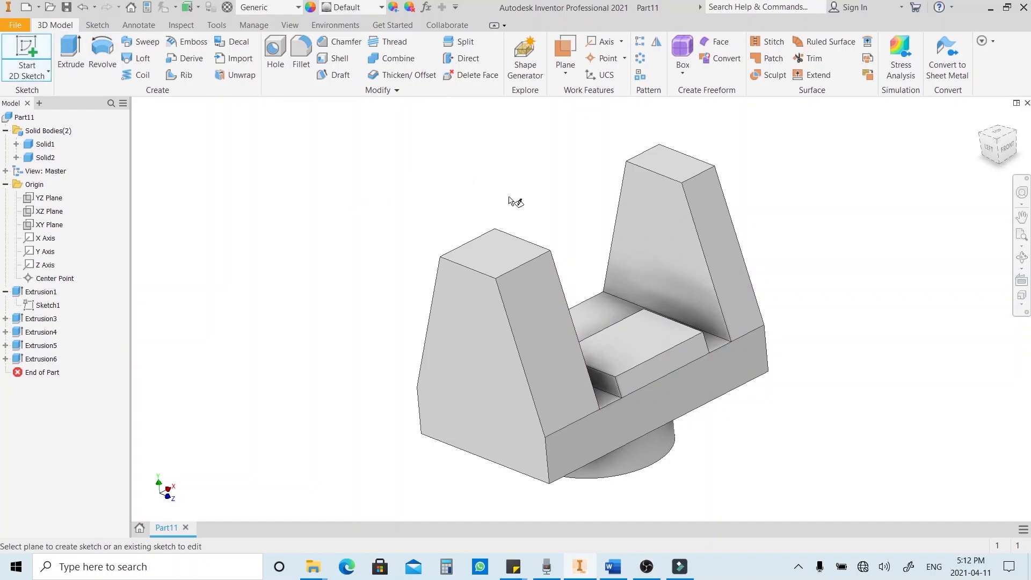
{"action": "left_click", "coordinate": [672, 250]}
{"action": "left_click", "coordinate": [666, 257]}
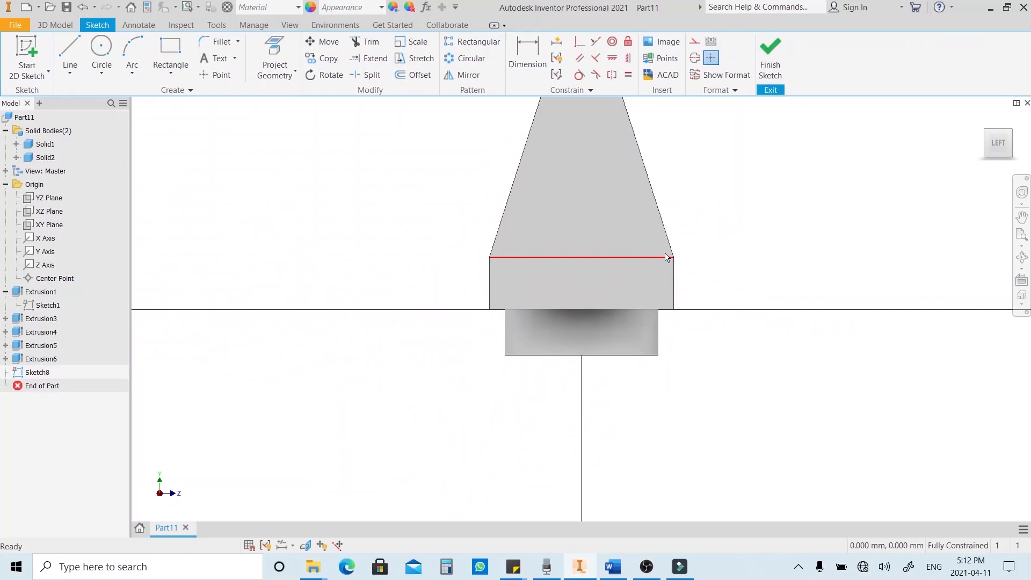
{"action": "left_click", "coordinate": [182, 67]}
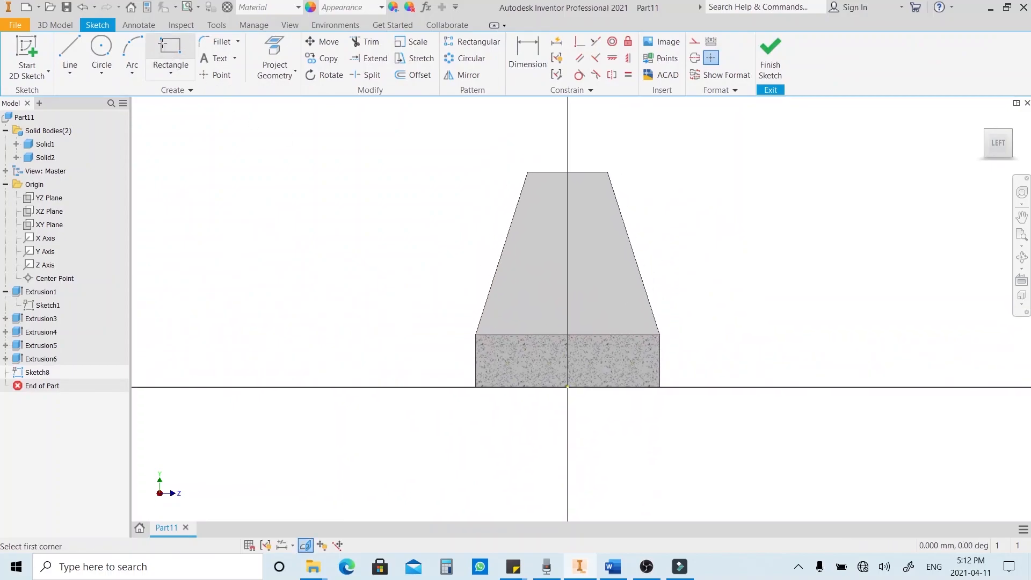
{"action": "left_click", "coordinate": [529, 335]}
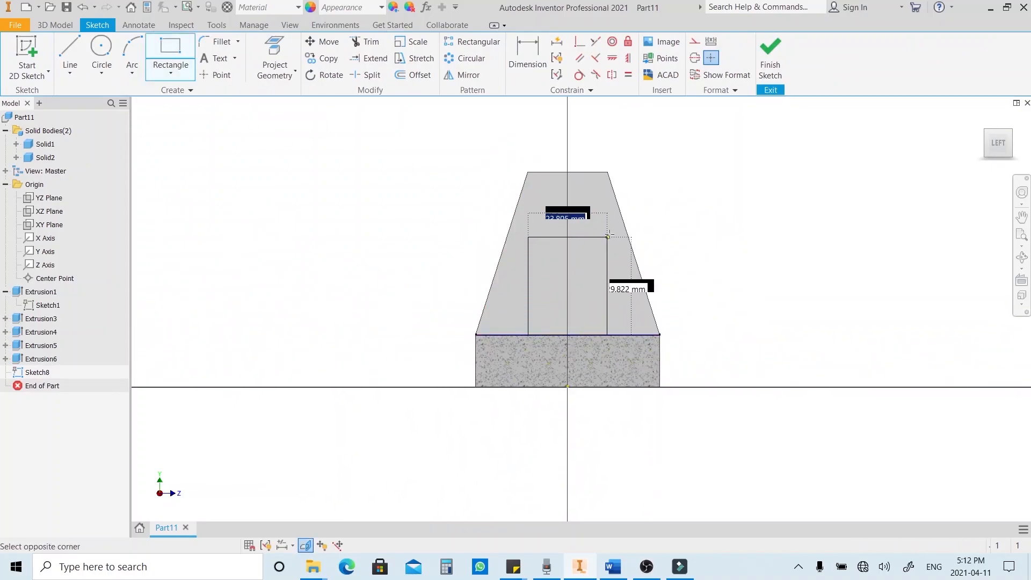
{"action": "left_click", "coordinate": [605, 223]}
{"action": "key", "text": "Escape"}
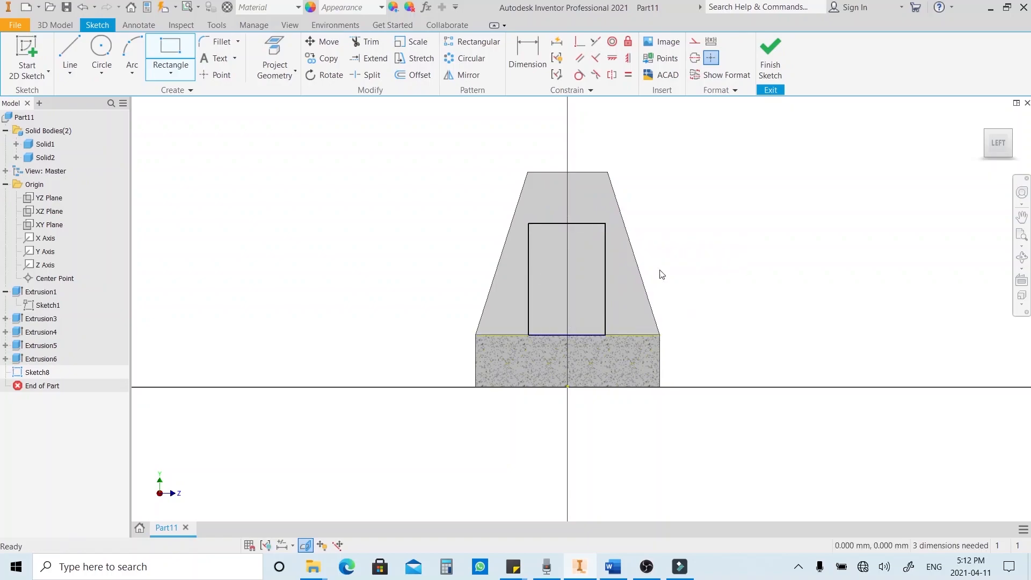
{"action": "key", "text": "s"}
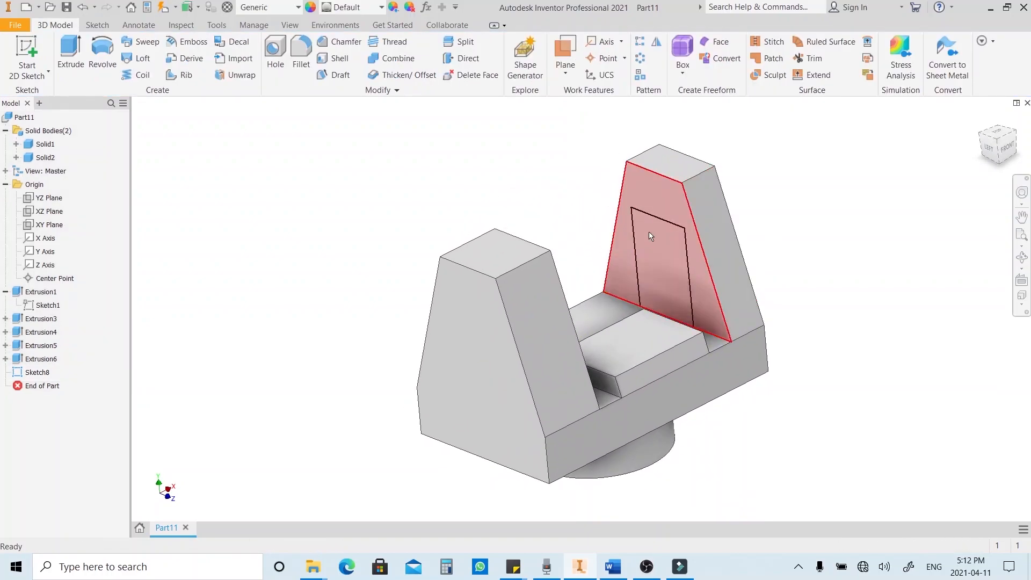
Extrude the upright rectangle across the channel with the To Next extent, joining it to the opposite wall
{"action": "middle_click_drag", "start_coordinate": [594, 229], "coordinate": [393, 189], "text": "shift"}
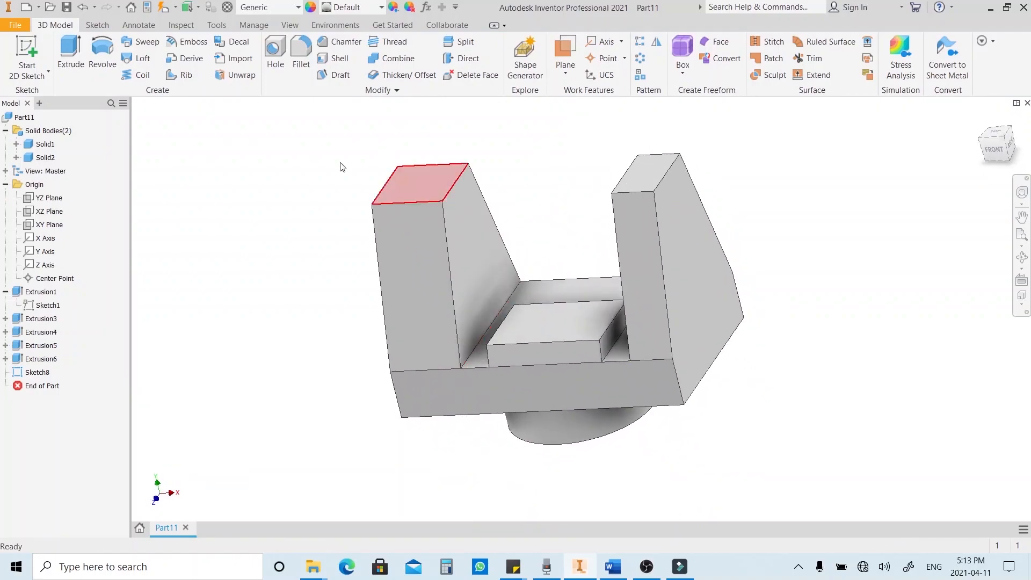
{"action": "left_click", "coordinate": [78, 60]}
{"action": "middle_click_drag", "start_coordinate": [511, 208], "coordinate": [574, 211], "text": "shift"}
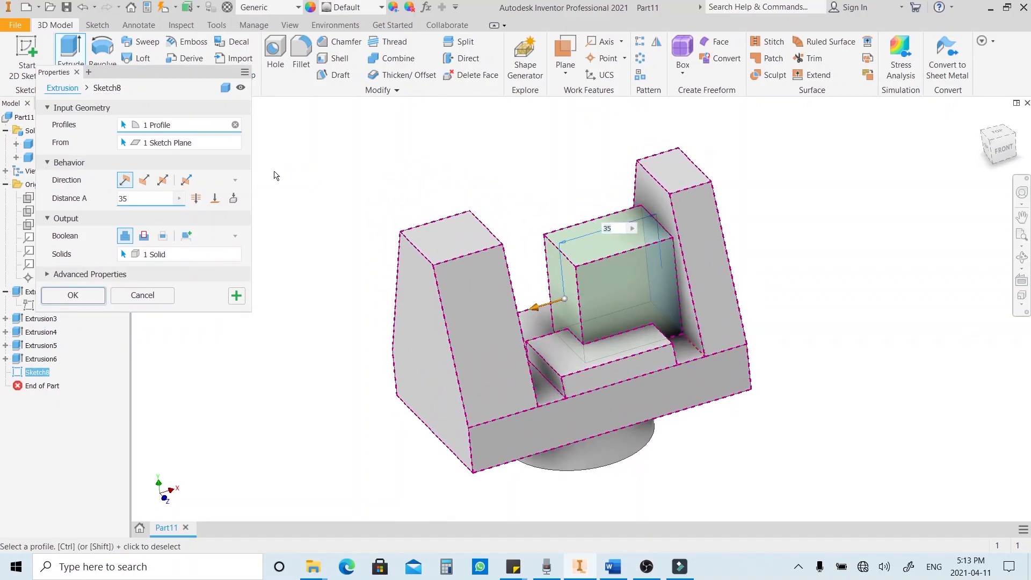
{"action": "left_click", "coordinate": [234, 199]}
{"action": "middle_click_drag", "start_coordinate": [785, 254], "coordinate": [727, 253], "text": "shift"}
{"action": "scroll", "coordinate": [645, 341], "scroll_direction": "down", "scroll_amount": 3}
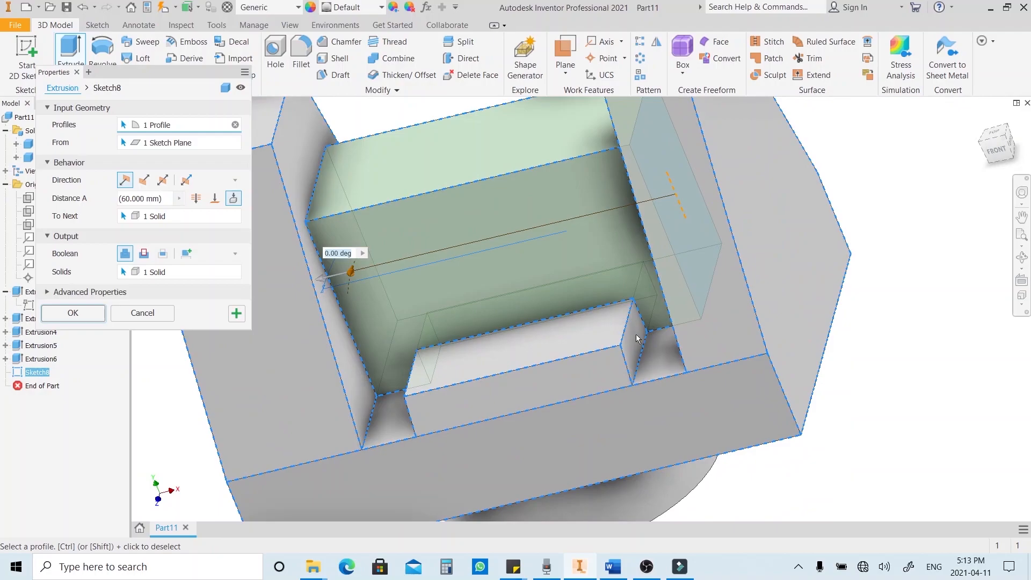
{"action": "scroll", "coordinate": [635, 335], "scroll_direction": "up", "scroll_amount": 3}
{"action": "middle_click_drag", "start_coordinate": [647, 324], "coordinate": [889, 262], "text": "shift"}
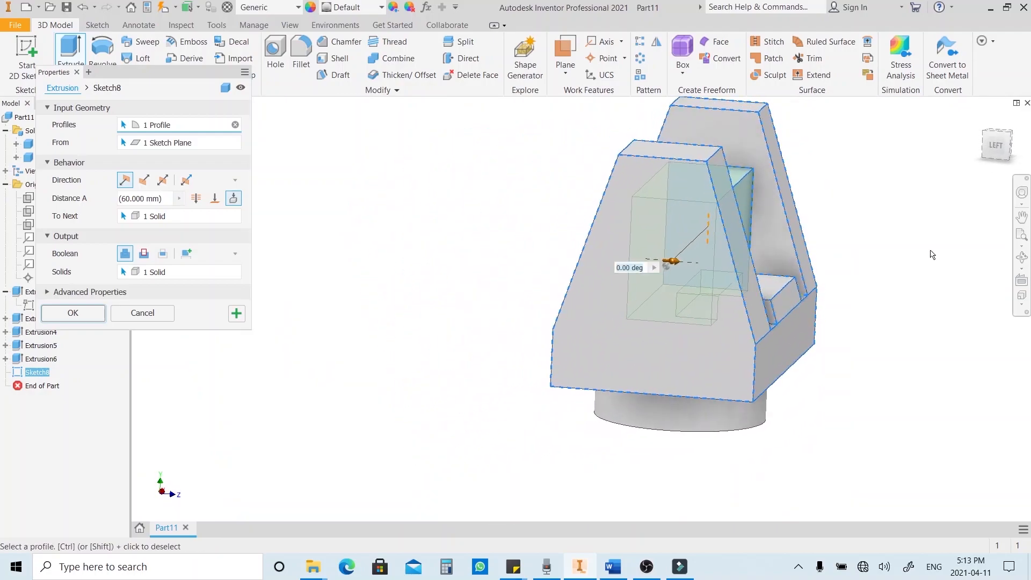
{"action": "left_click", "coordinate": [998, 146]}
{"action": "scroll", "coordinate": [617, 323], "scroll_direction": "down", "scroll_amount": 3}
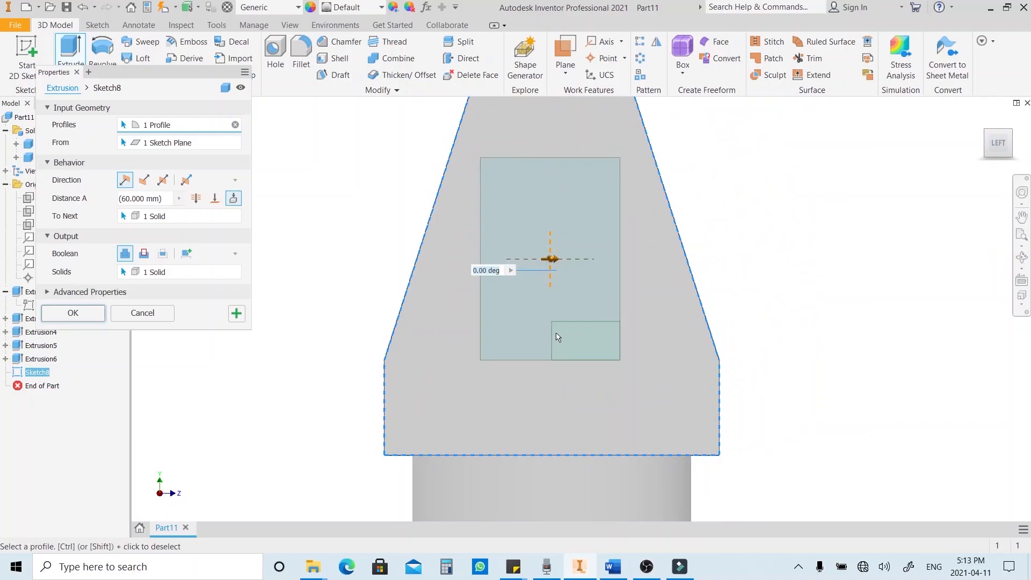
{"action": "middle_click_drag", "start_coordinate": [693, 198], "coordinate": [477, 225], "text": "shift"}
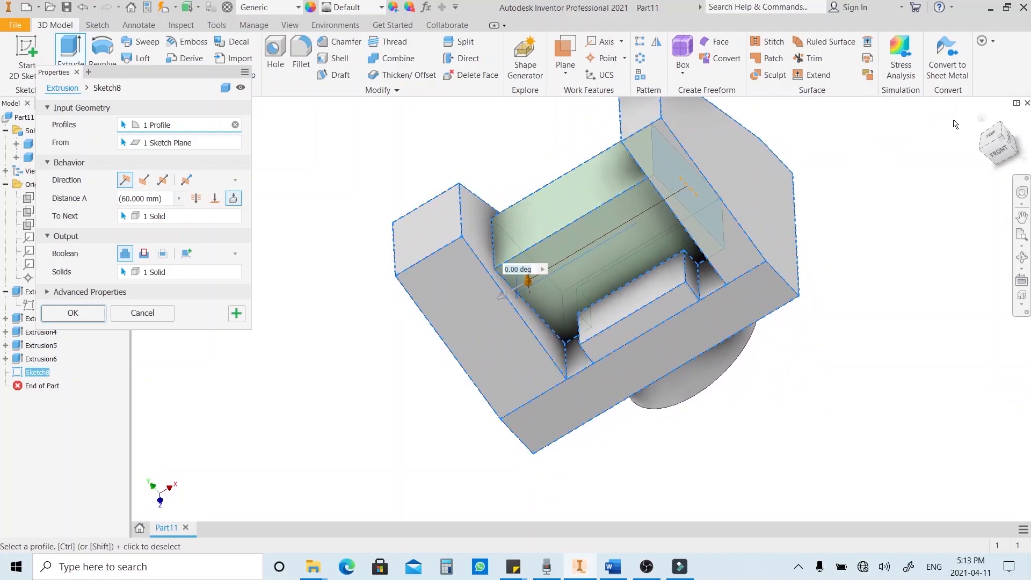
{"action": "left_click", "coordinate": [981, 118]}
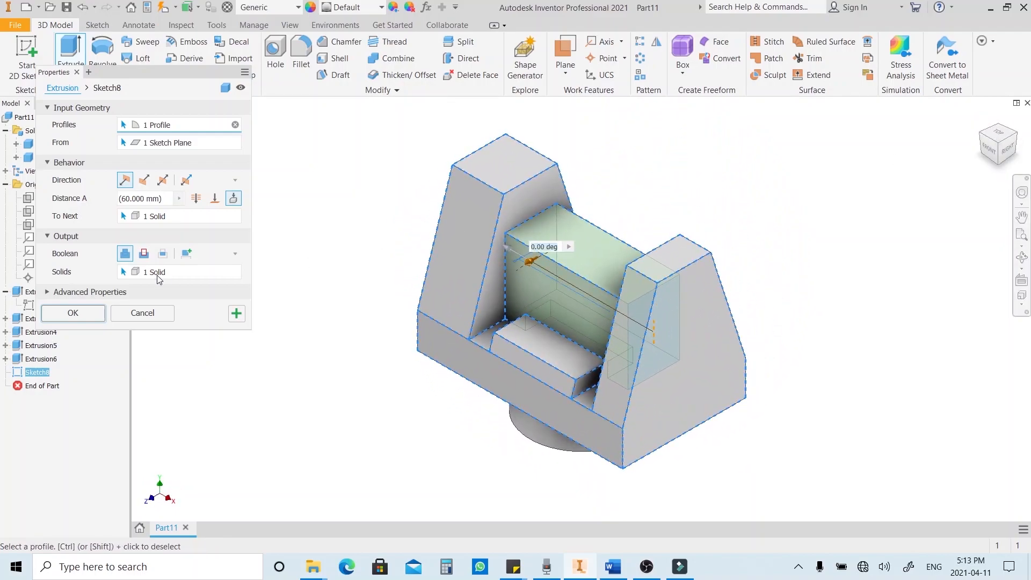
{"action": "left_click", "coordinate": [82, 319]}
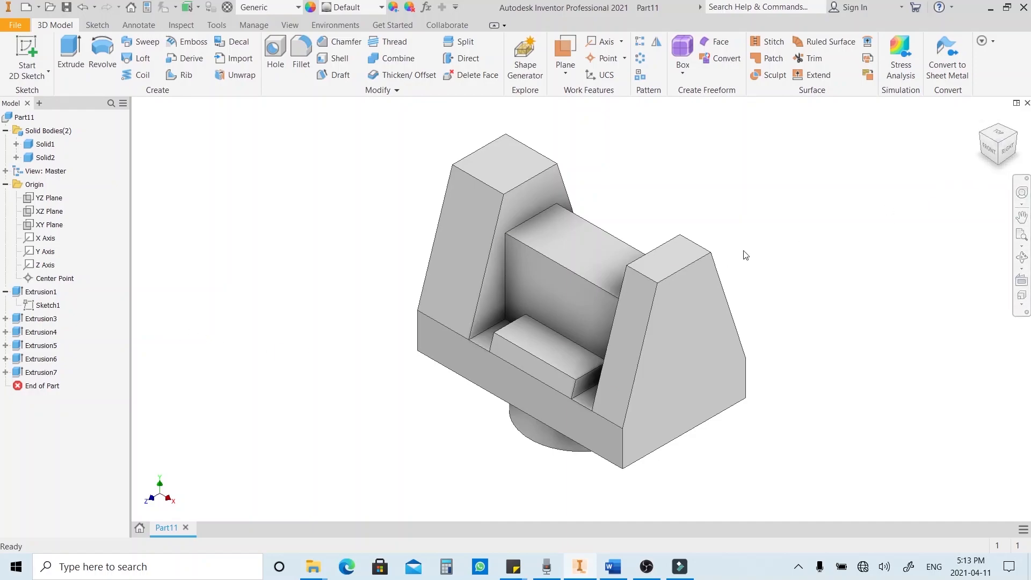
{"action": "middle_click_drag", "start_coordinate": [786, 270], "coordinate": [898, 253], "text": "shift"}
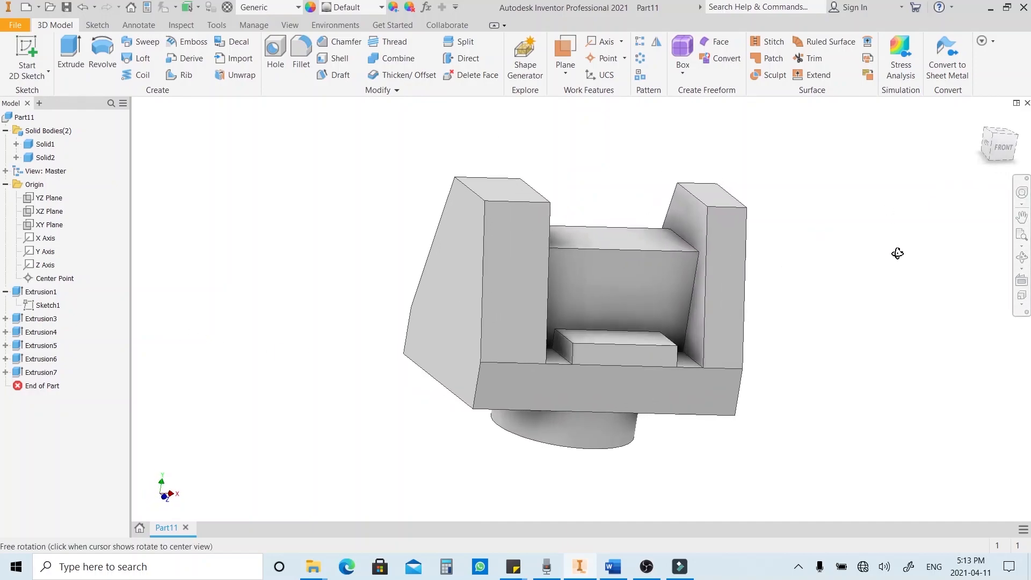